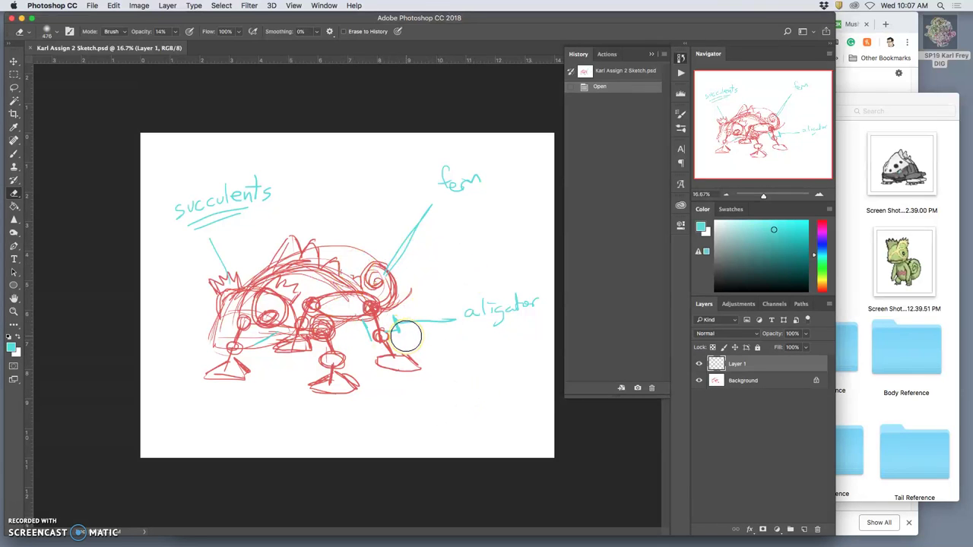
Step: Bring Chrome in front of the creature sketch and start a new blank tab
{"action": "mouse_move", "coordinate": [405, 337]}
{"action": "left_mouse_down"}
{"action": "mouse_move", "coordinate": [396, 266]}
{"action": "mouse_move", "coordinate": [338, 299]}
{"action": "left_mouse_up"}
{"action": "left_click", "coordinate": [909, 163]}
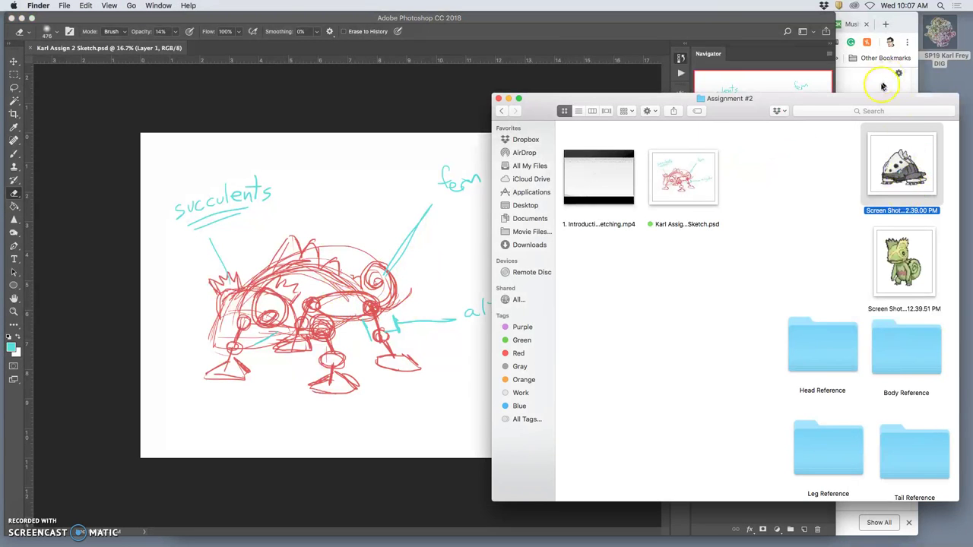
{"action": "left_click", "coordinate": [873, 87]}
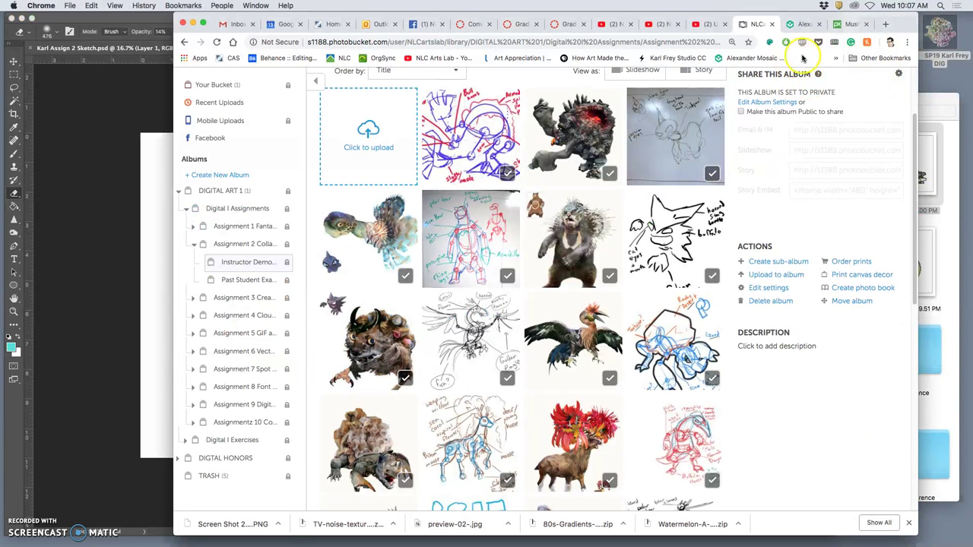
{"action": "left_click", "coordinate": [840, 50]}
Step: Search Google for 'pokemon' in a new tab and switch to image results
{"action": "left_click", "coordinate": [885, 23]}
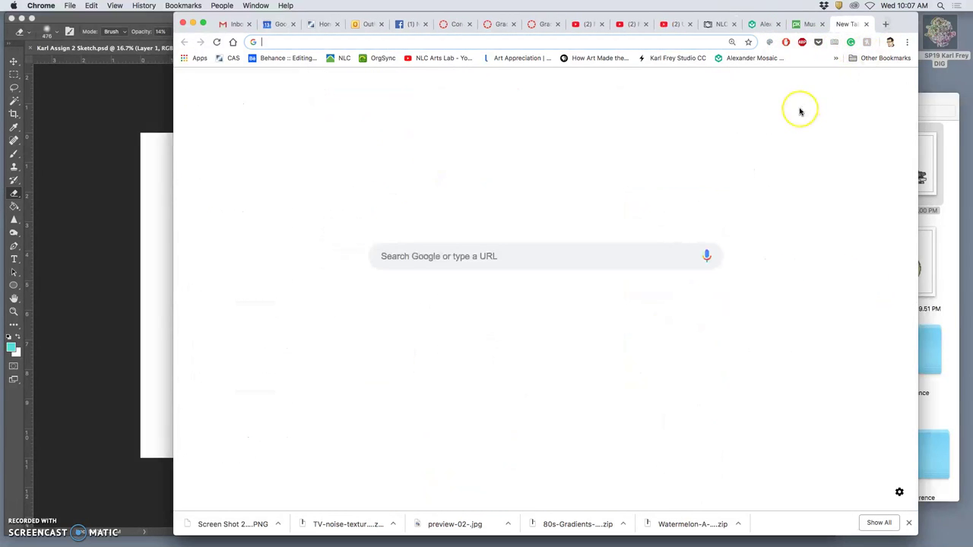
{"action": "type", "text": "pokemon"}
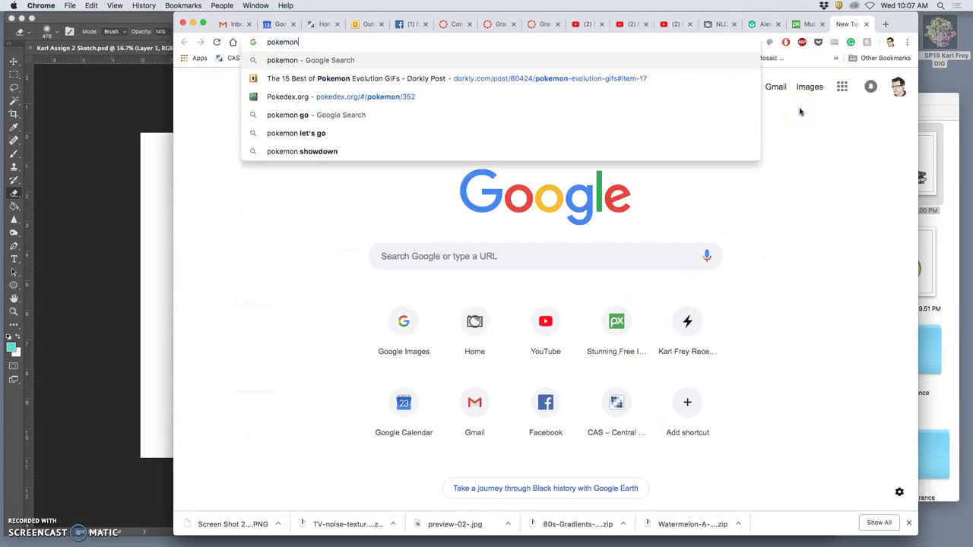
{"action": "key", "text": "Return"}
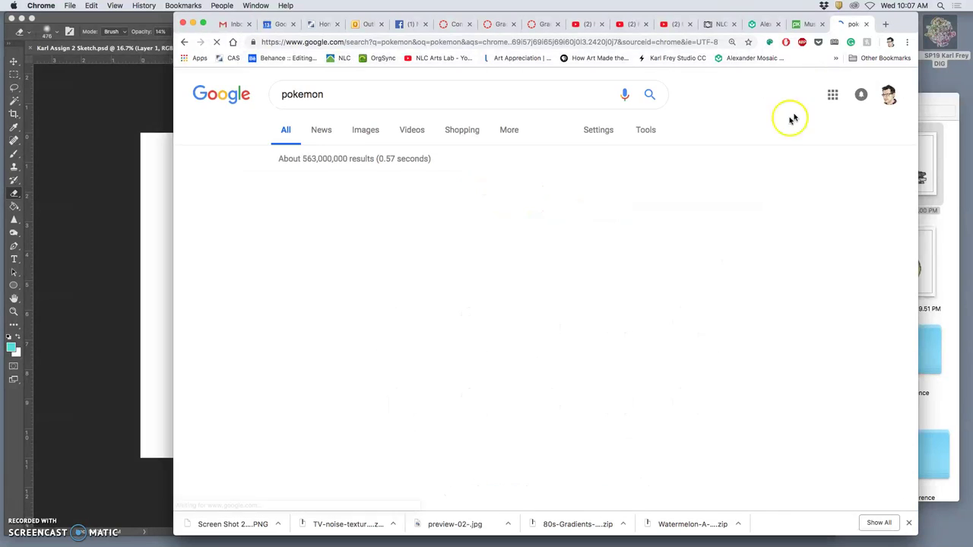
{"action": "left_click", "coordinate": [363, 130]}
{"action": "left_click", "coordinate": [554, 303]}
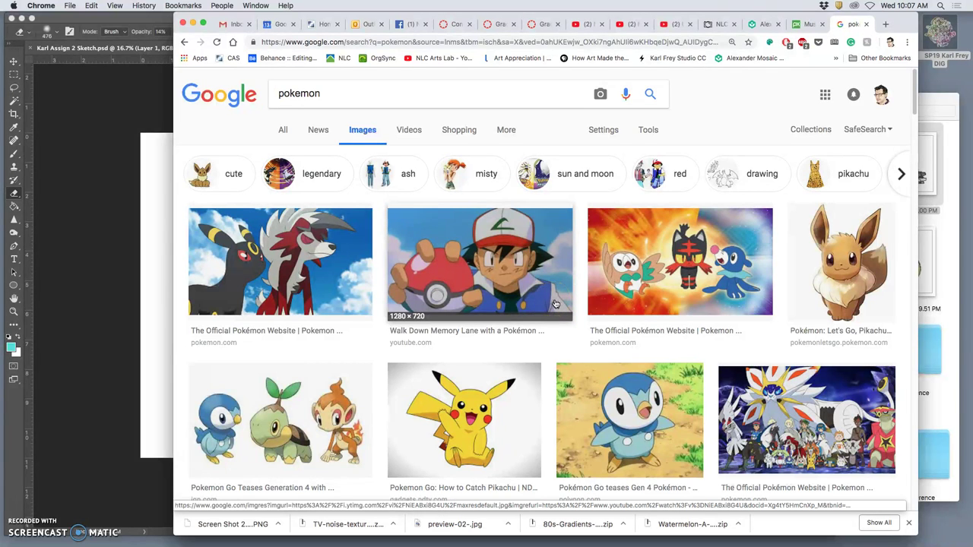
Step: Scroll the results and open a large preview of the starter Pokémon image
{"action": "scroll", "coordinate": [556, 304], "scroll_direction": "down", "scroll_amount": 3}
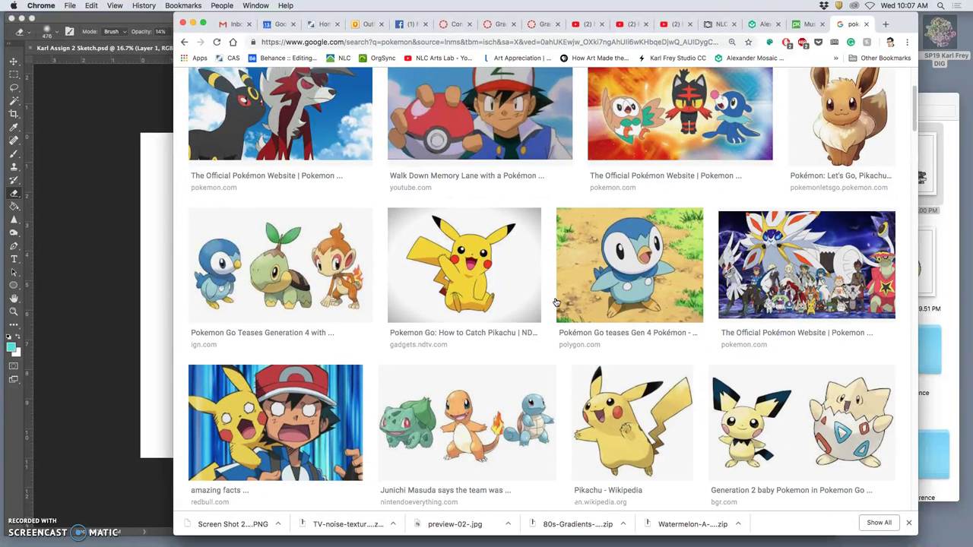
{"action": "scroll", "coordinate": [555, 303], "scroll_direction": "down", "scroll_amount": 1}
{"action": "left_click", "coordinate": [325, 265]}
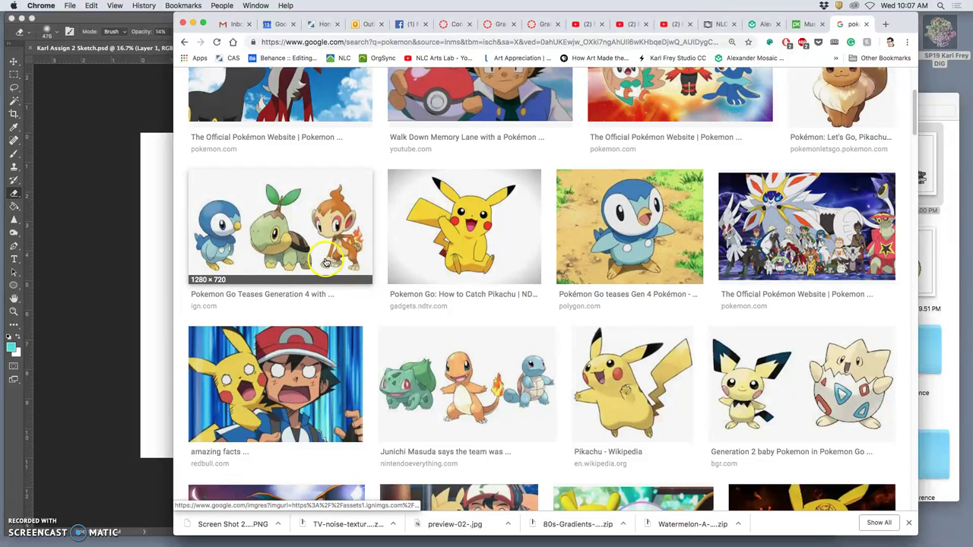
{"action": "left_click", "coordinate": [326, 259]}
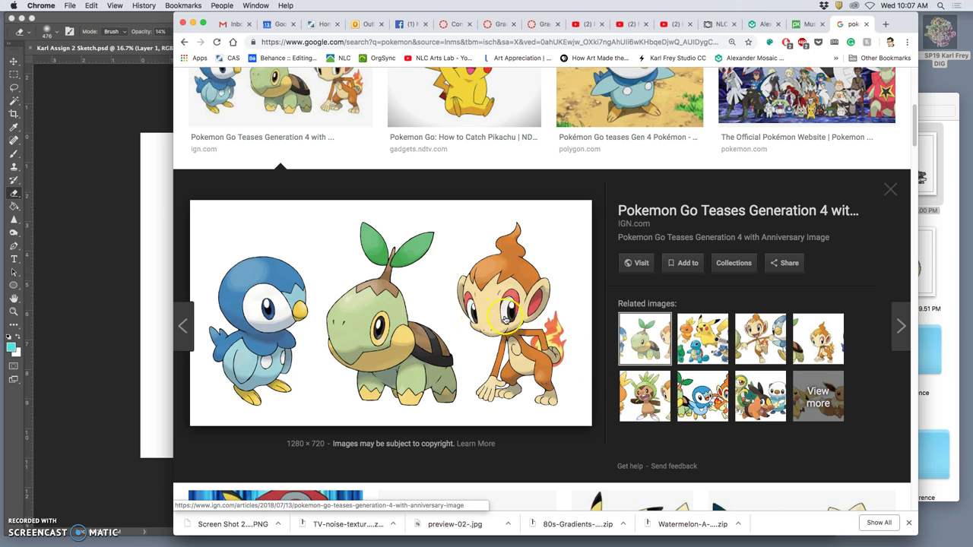
Step: Try dragging the preview image out of the browser toward the Assignment #2 folder
{"action": "left_click_drag", "start_coordinate": [525, 333], "coordinate": [956, 82]}
{"action": "key", "text": "F11"}
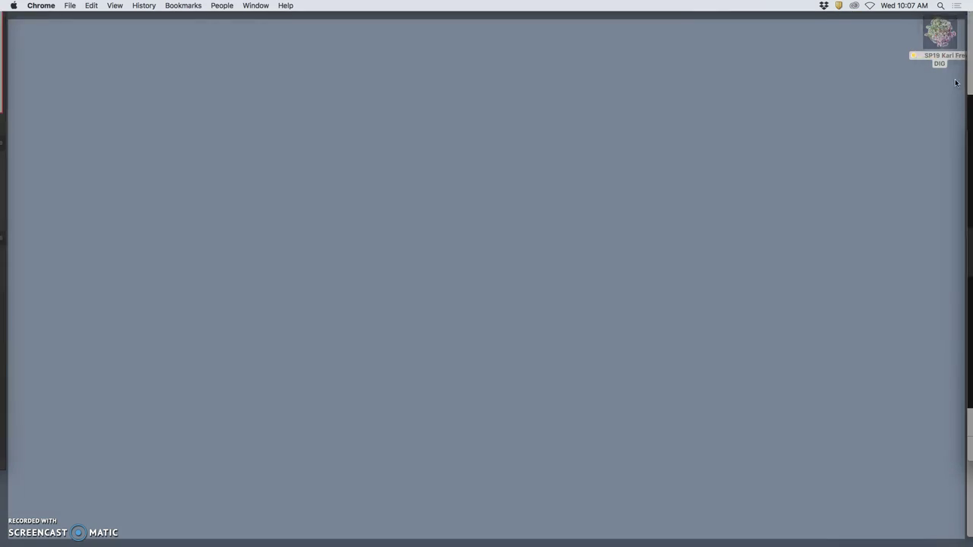
{"action": "key", "text": "F11"}
{"action": "left_click", "coordinate": [941, 144]}
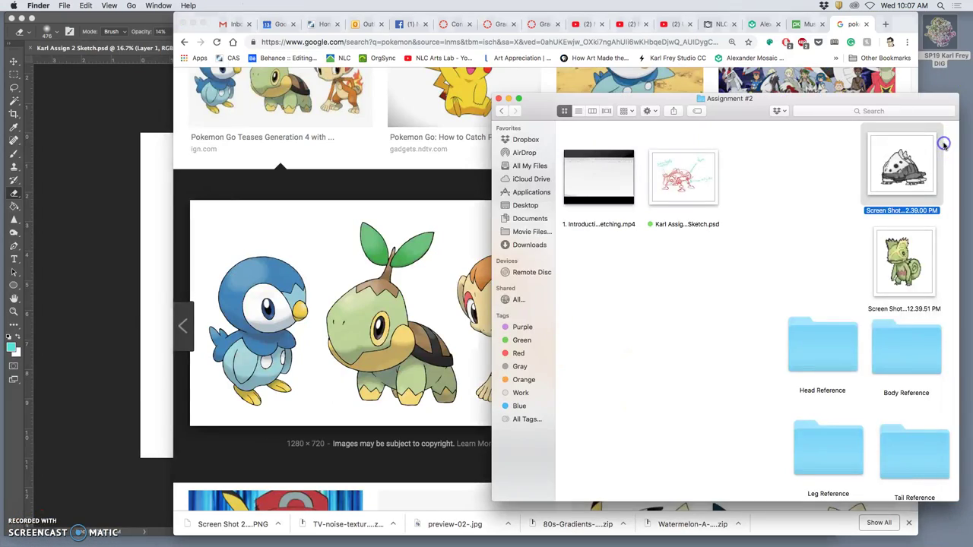
{"action": "key", "text": "F11"}
{"action": "key", "text": "F11"}
{"action": "left_click", "coordinate": [315, 369]}
{"action": "left_click_drag", "start_coordinate": [448, 322], "coordinate": [949, 318]}
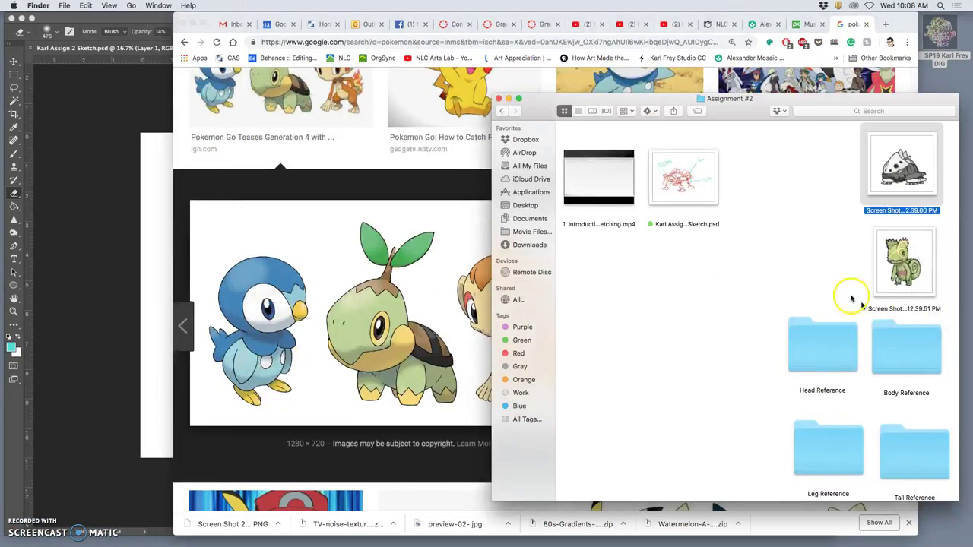
{"action": "left_click", "coordinate": [417, 299]}
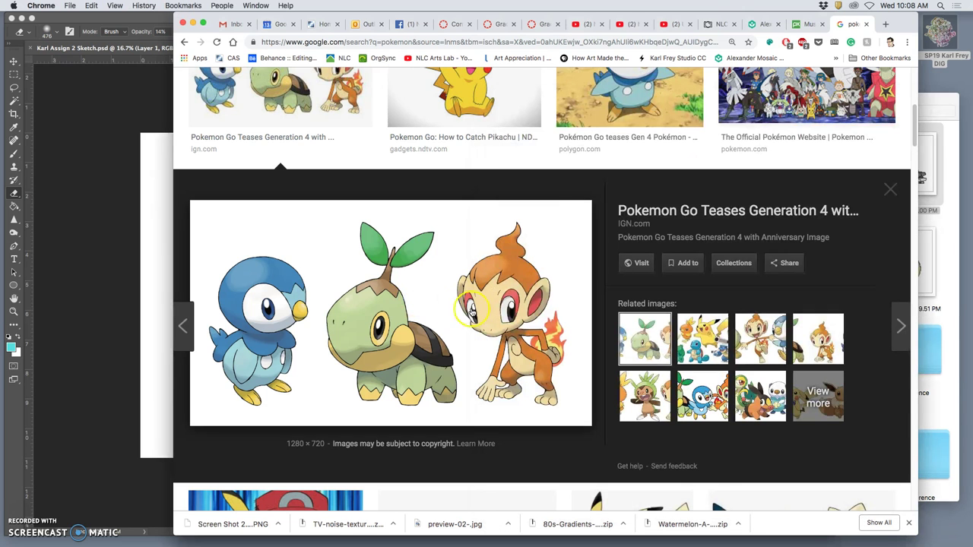
Step: Browse the Snivy and Charizard previews, then open the Ultra Sun and Ultra Moon image
{"action": "left_click", "coordinate": [760, 396]}
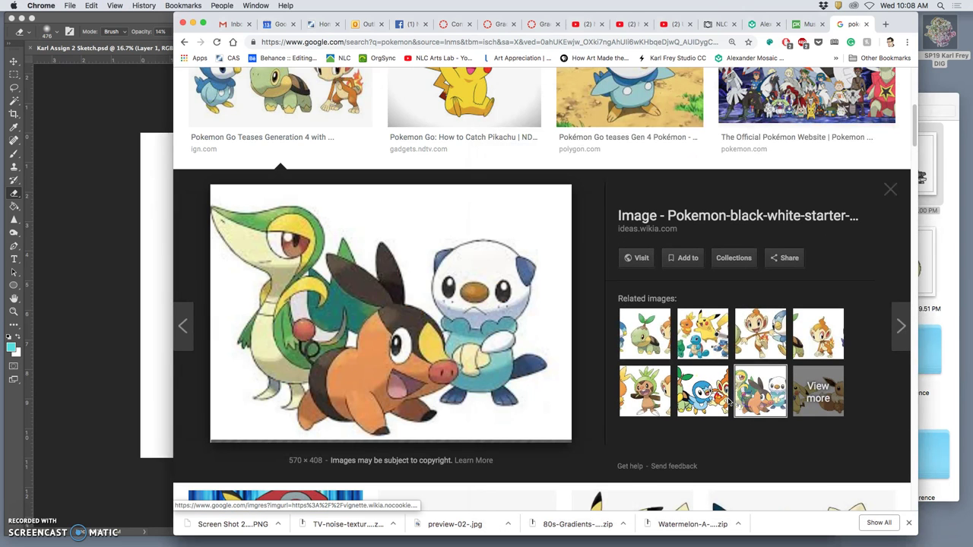
{"action": "scroll", "coordinate": [561, 381], "scroll_direction": "down", "scroll_amount": 5}
{"action": "scroll", "coordinate": [561, 382], "scroll_direction": "down", "scroll_amount": 8}
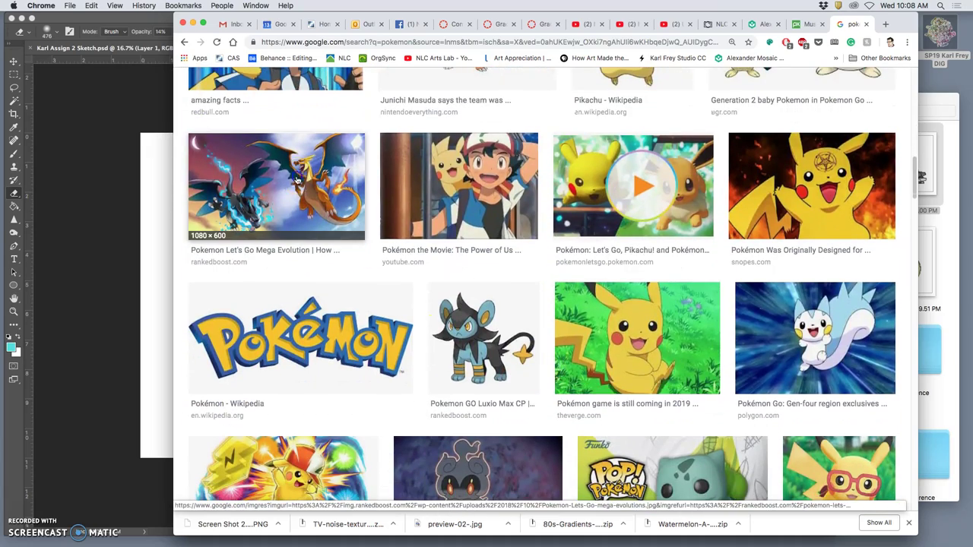
{"action": "left_click", "coordinate": [276, 187]}
{"action": "scroll", "coordinate": [531, 338], "scroll_direction": "down", "scroll_amount": 15}
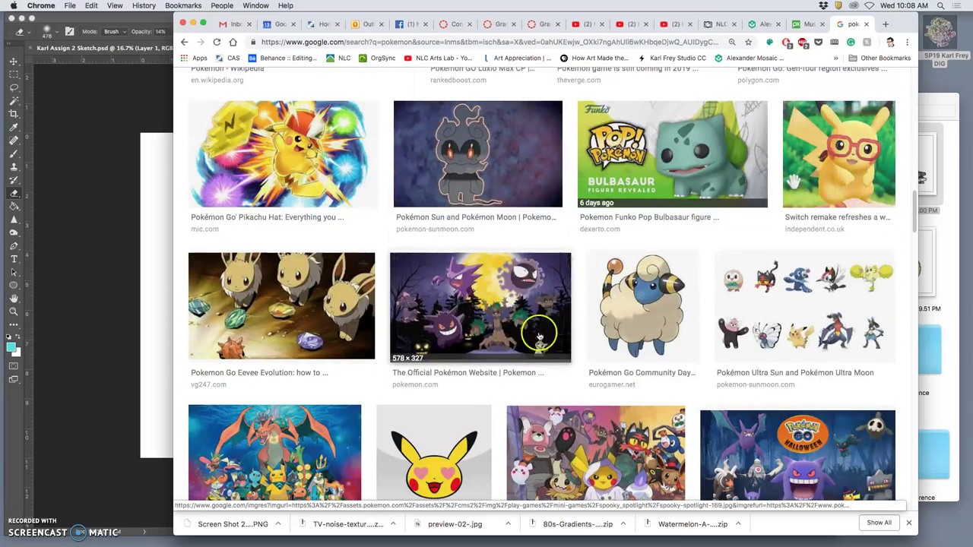
{"action": "left_click", "coordinate": [734, 324]}
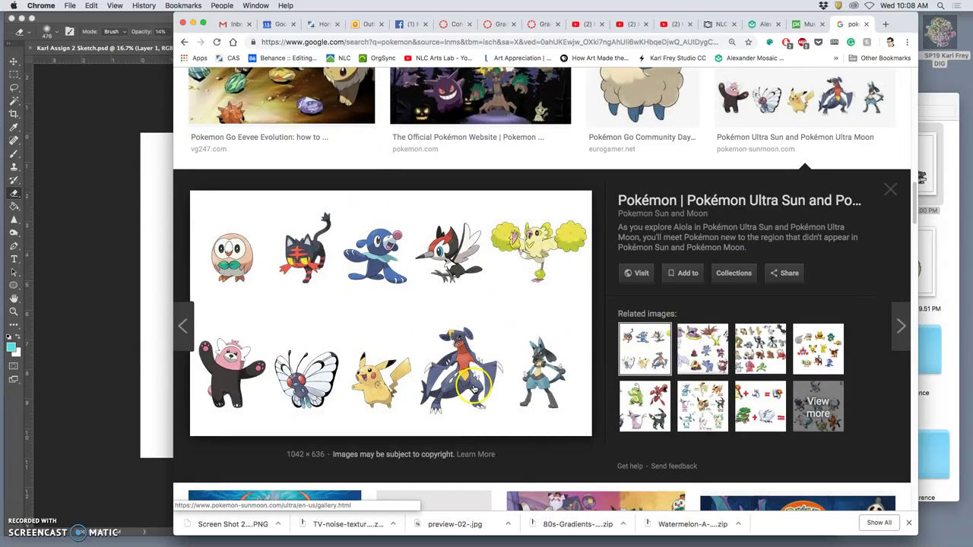
Step: Save the Ultra Sun and Ultra Moon image to the Desktop as pokemon-group1-1042x636.png
{"action": "right_click", "coordinate": [465, 375]}
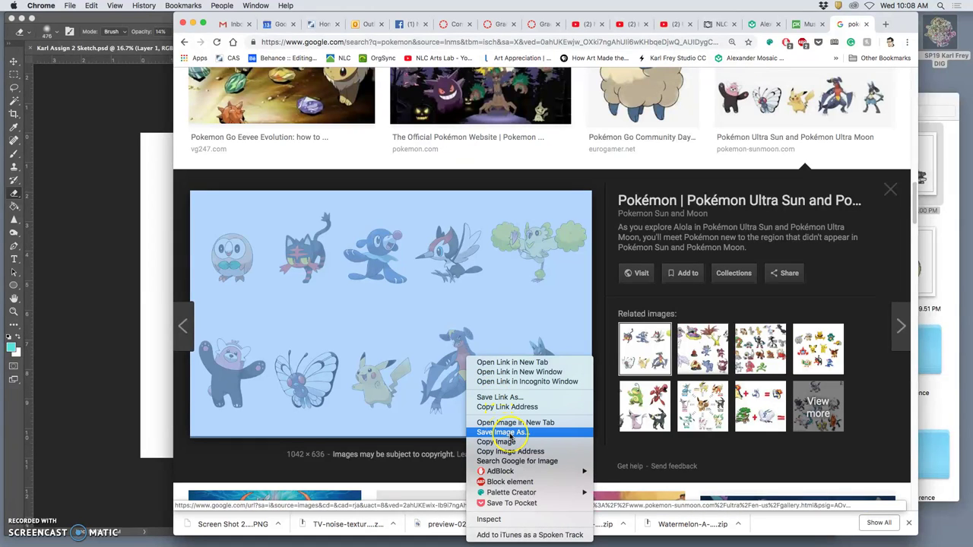
{"action": "left_click", "coordinate": [510, 432]}
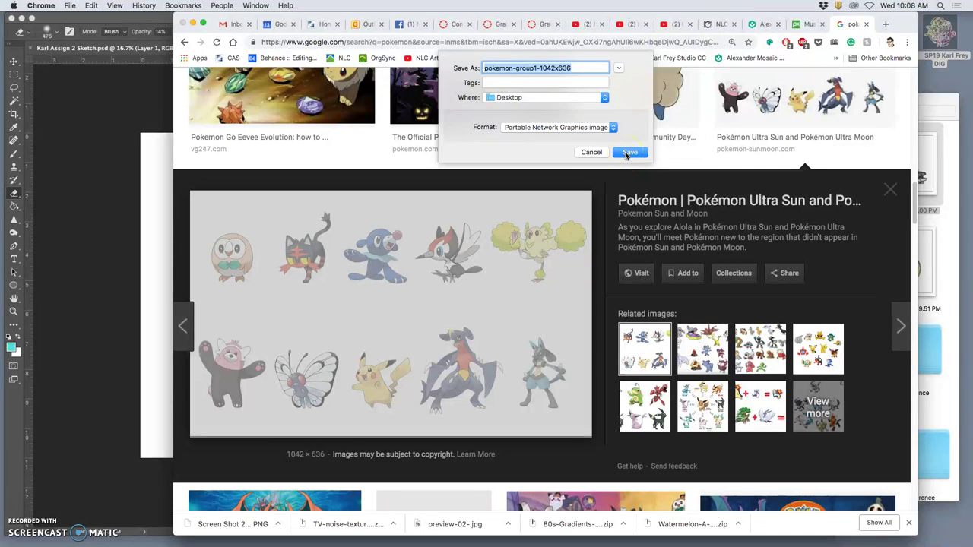
{"action": "left_click", "coordinate": [629, 153]}
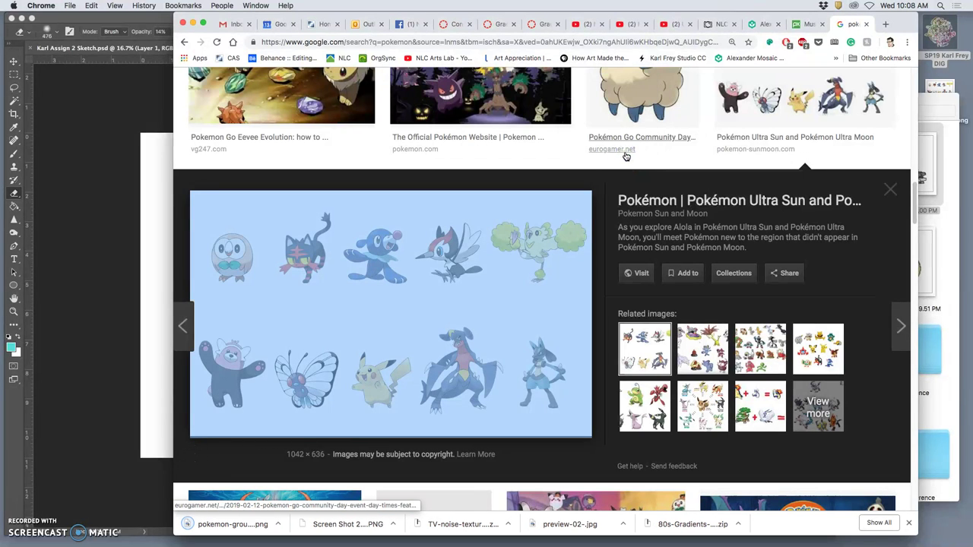
{"action": "left_click", "coordinate": [941, 85]}
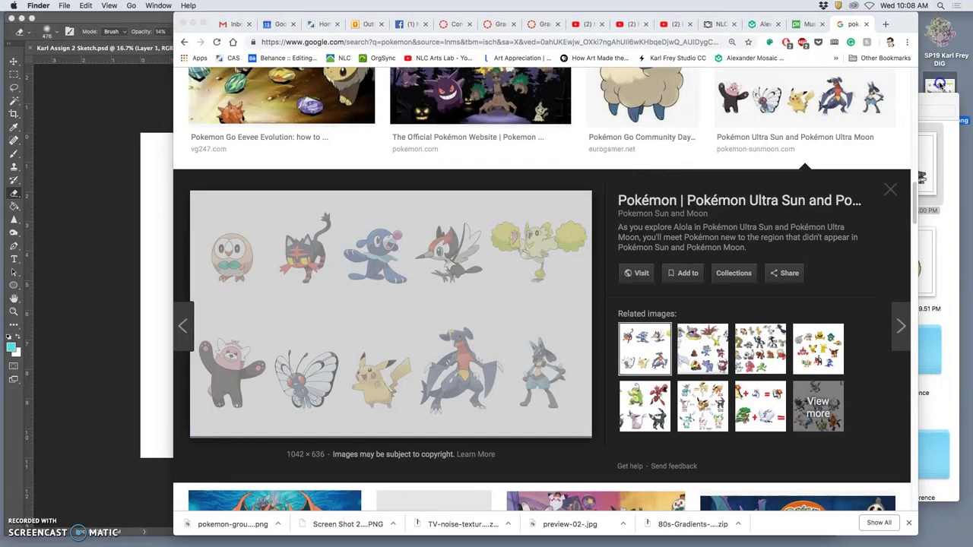
Step: Open pokemon-group1-1042x636.png in Preview, enlarge its window, and bring up Adjust Color
{"action": "double_click", "coordinate": [940, 85]}
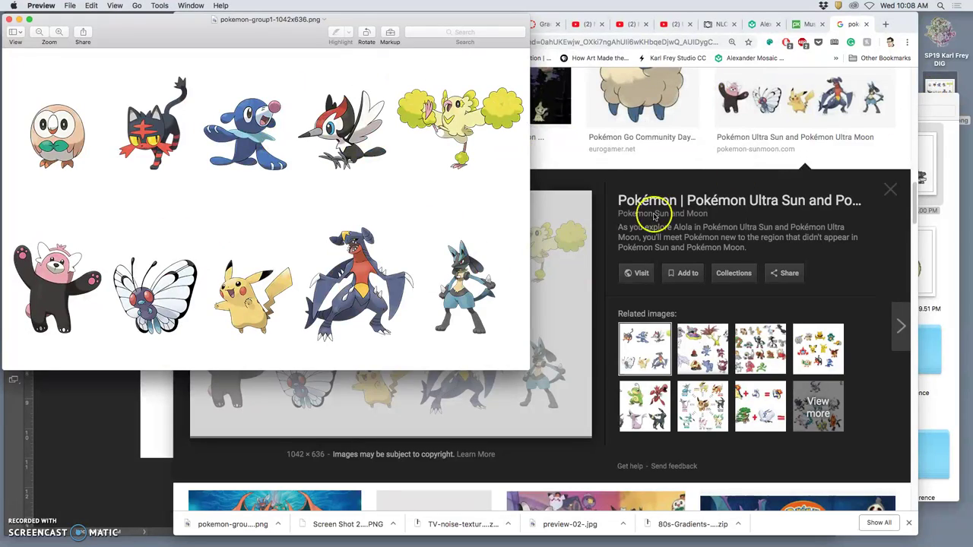
{"action": "left_click_drag", "start_coordinate": [528, 368], "coordinate": [767, 478]}
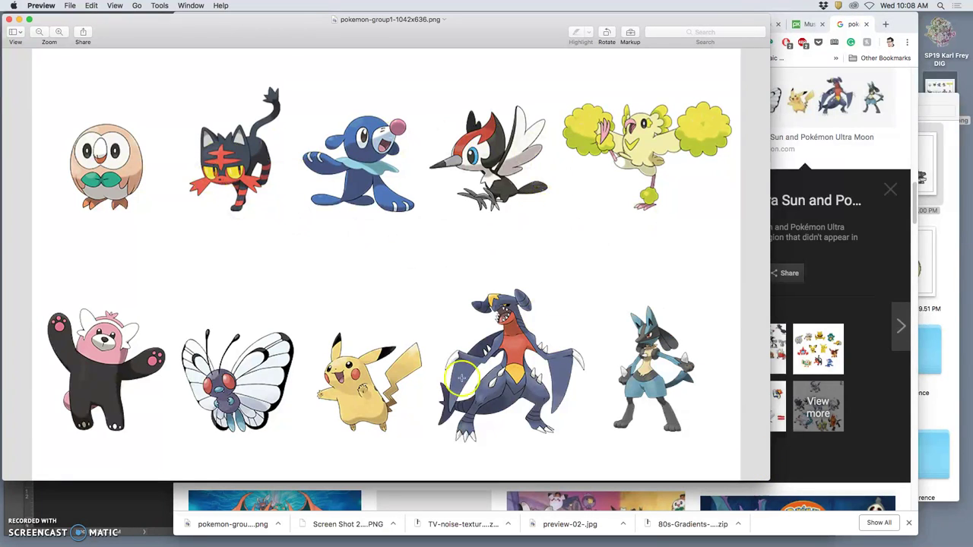
{"action": "left_click", "coordinate": [161, 6]}
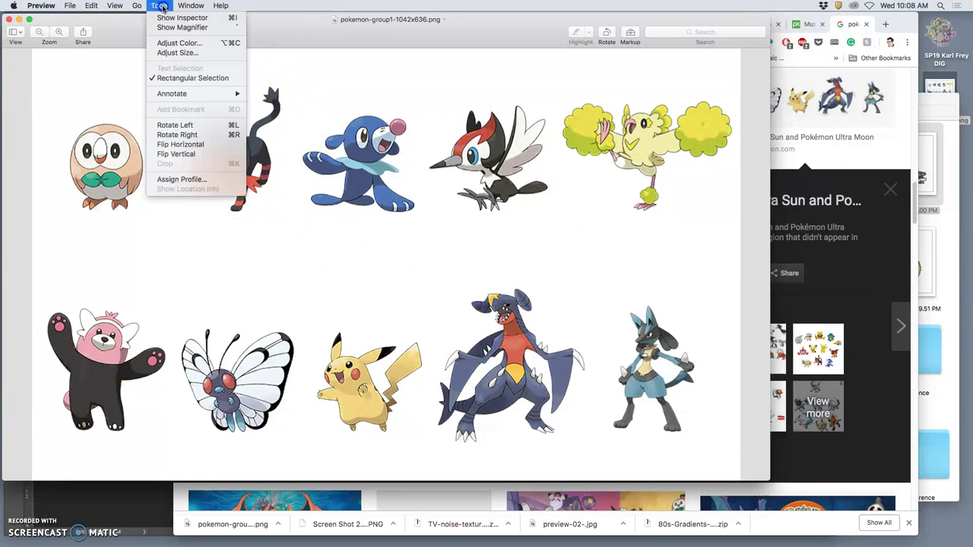
{"action": "left_click", "coordinate": [175, 43]}
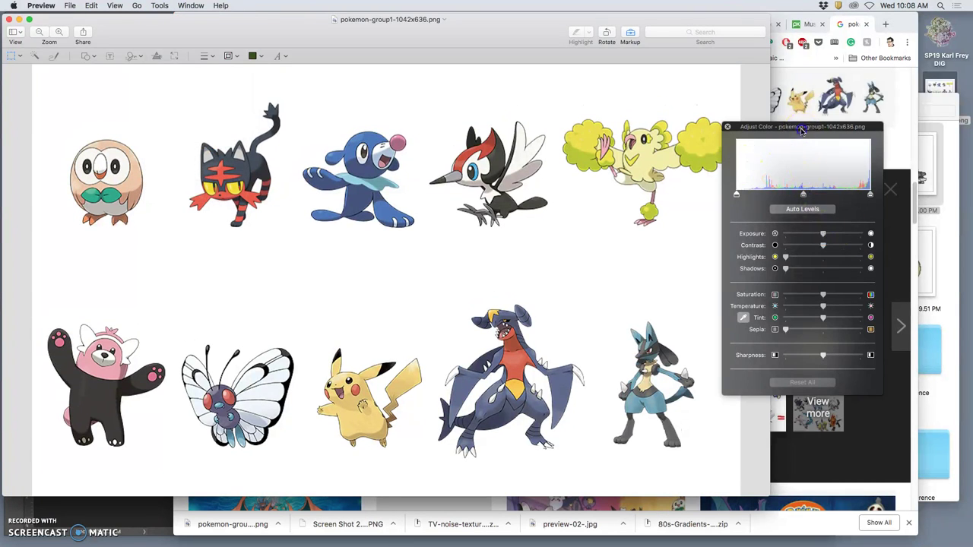
{"action": "left_click_drag", "start_coordinate": [803, 127], "coordinate": [825, 198]}
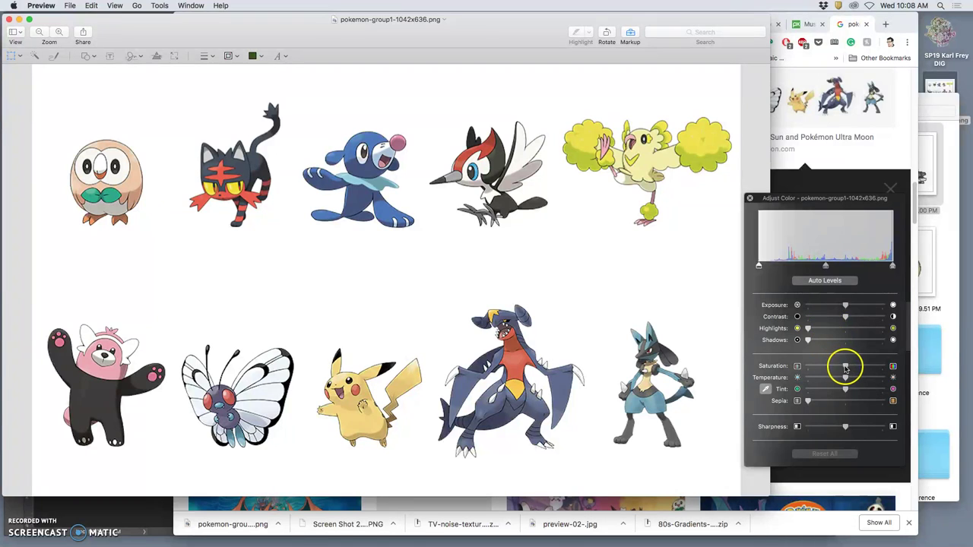
Step: Drop saturation to zero and tune exposure and shadows for a high-contrast black-and-white image
{"action": "left_click_drag", "start_coordinate": [844, 368], "coordinate": [808, 366]}
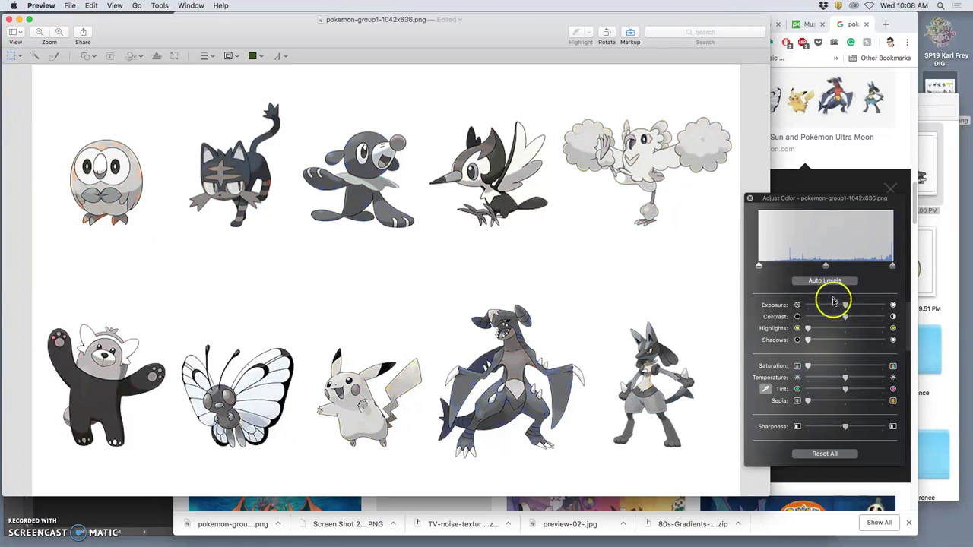
{"action": "left_click_drag", "start_coordinate": [837, 307], "coordinate": [882, 317]}
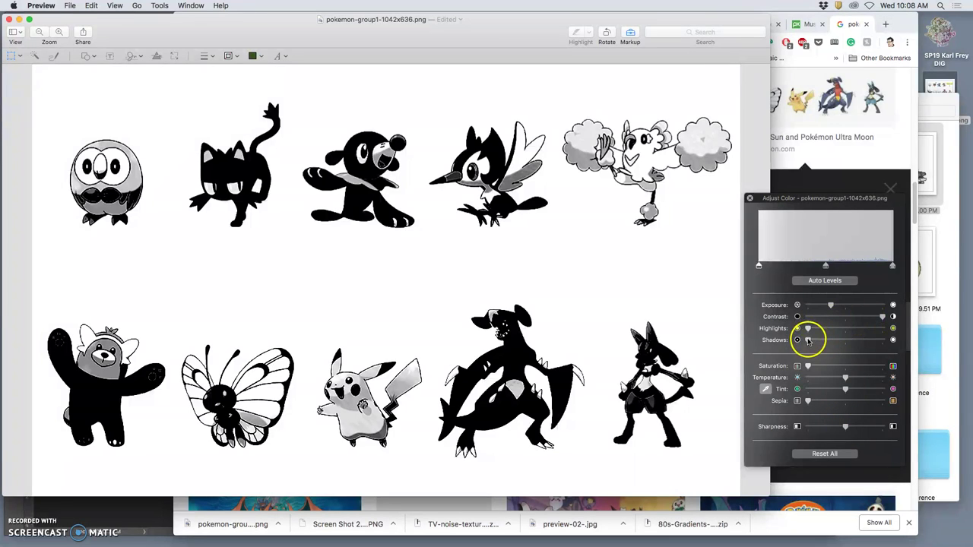
{"action": "left_click_drag", "start_coordinate": [829, 342], "coordinate": [799, 341]}
Step: Close the edited image and open both creature screenshots from Assignment #2 side by side in Preview
{"action": "left_click", "coordinate": [10, 18]}
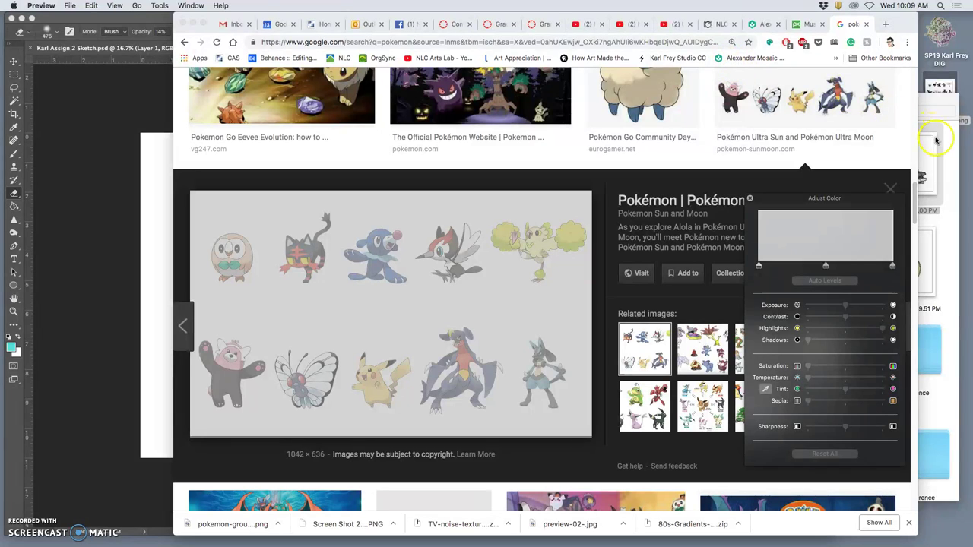
{"action": "left_click", "coordinate": [110, 327]}
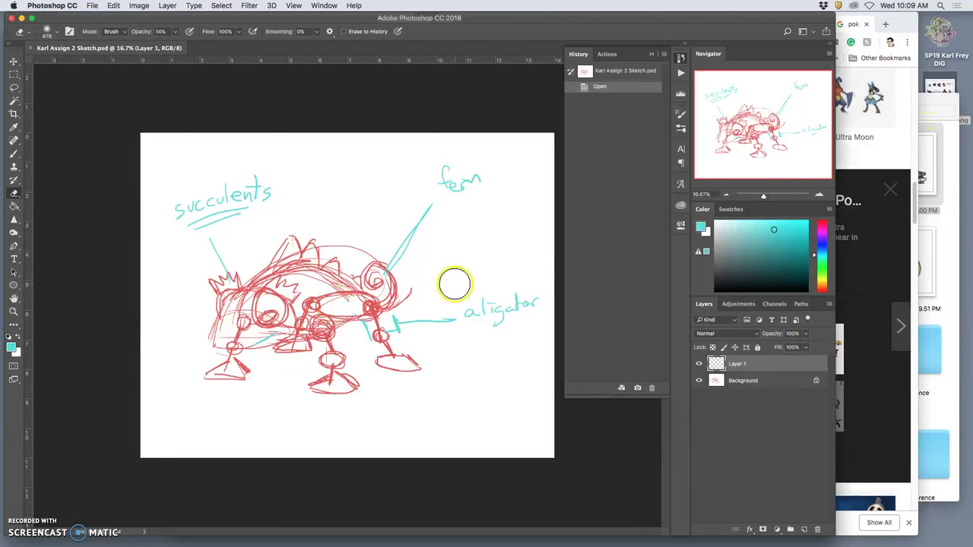
{"action": "left_click", "coordinate": [966, 190]}
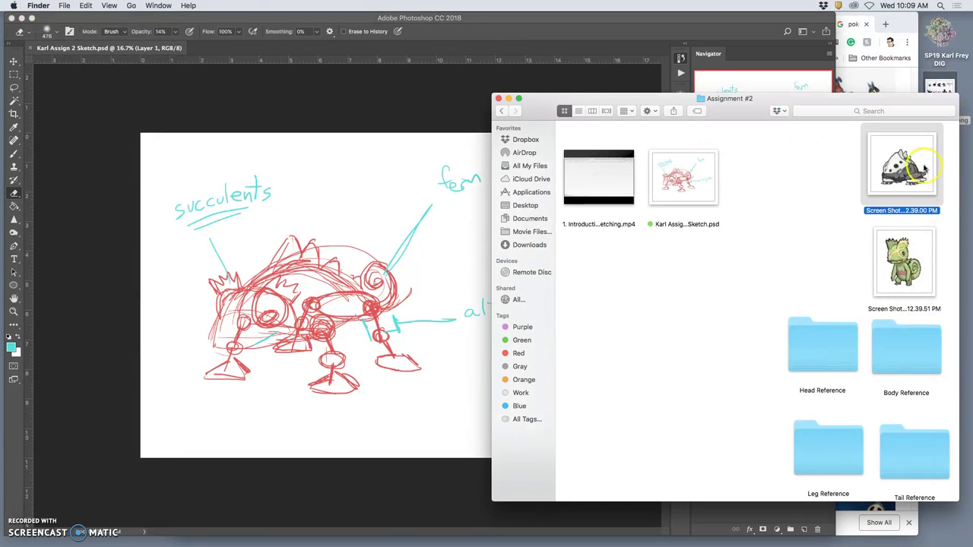
{"action": "left_click_drag", "start_coordinate": [848, 180], "coordinate": [911, 270]}
{"action": "double_click", "coordinate": [909, 263]}
{"action": "left_click_drag", "start_coordinate": [282, 22], "coordinate": [263, 198]}
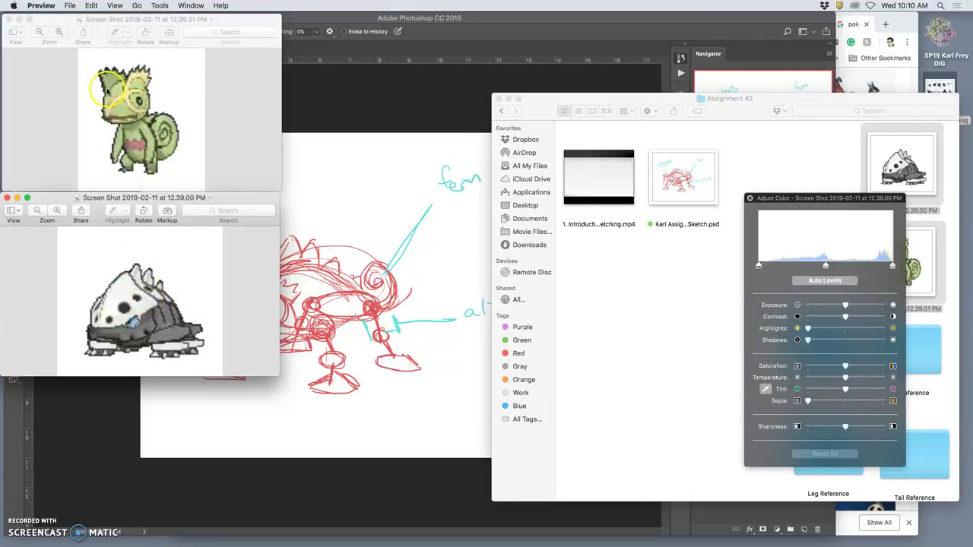
{"action": "left_click", "coordinate": [373, 217]}
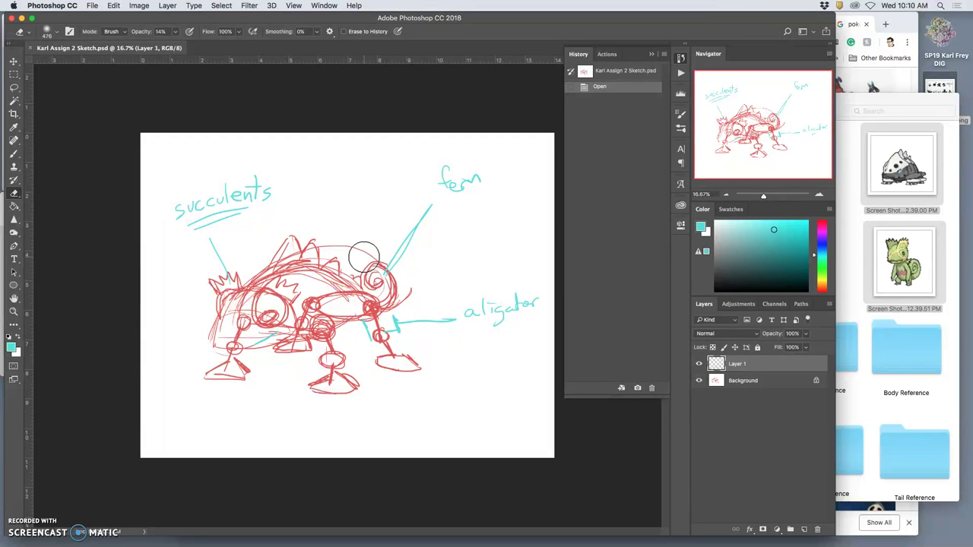
Step: Erase some lines on the creature's back, then bring Chrome to the front
{"action": "mouse_move", "coordinate": [364, 257]}
{"action": "left_mouse_down"}
{"action": "mouse_move", "coordinate": [335, 235]}
{"action": "mouse_move", "coordinate": [318, 255]}
{"action": "left_mouse_up"}
{"action": "left_click", "coordinate": [895, 35]}
Step: Search Google Images for 'horned lizard' in a new tab
{"action": "left_click", "coordinate": [886, 23]}
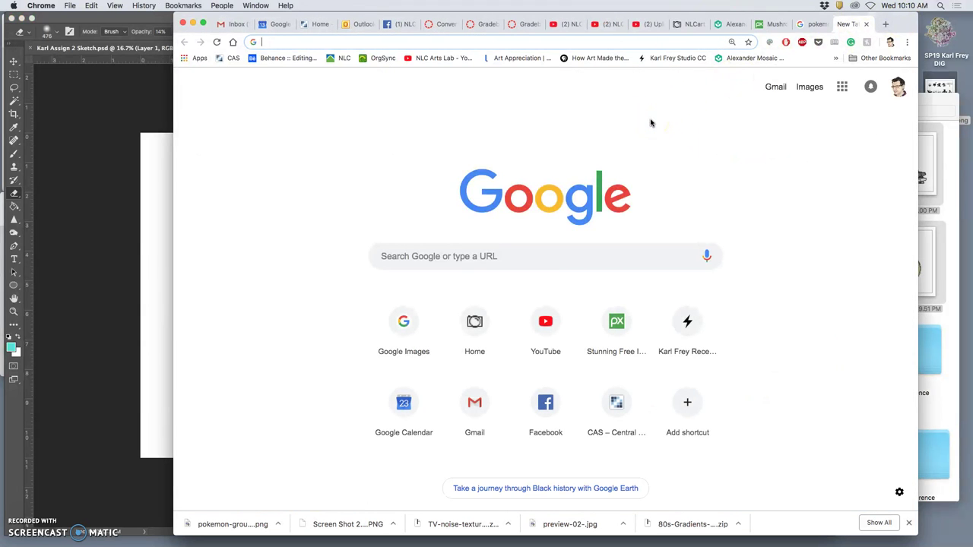
{"action": "type", "text": "horned l"}
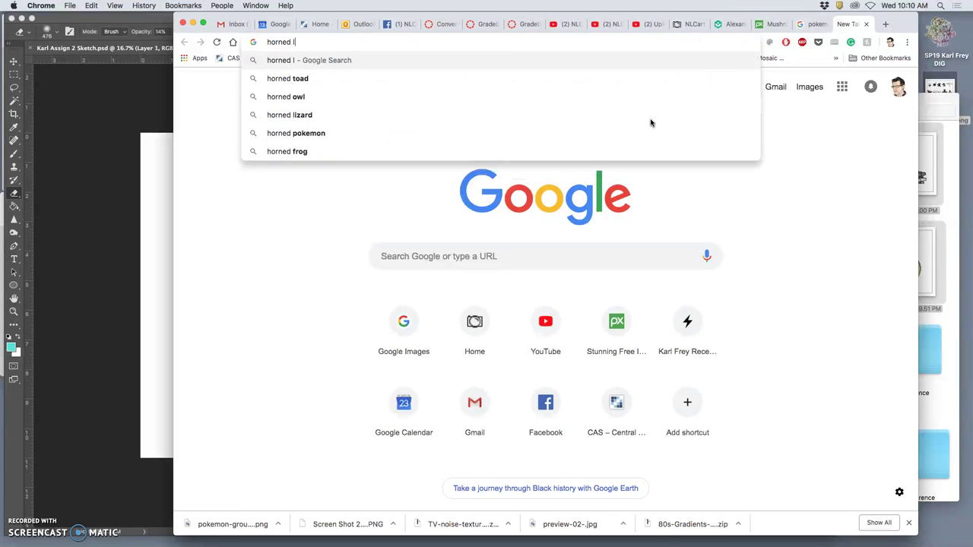
{"action": "type", "text": "izard"}
{"action": "key", "text": "Return"}
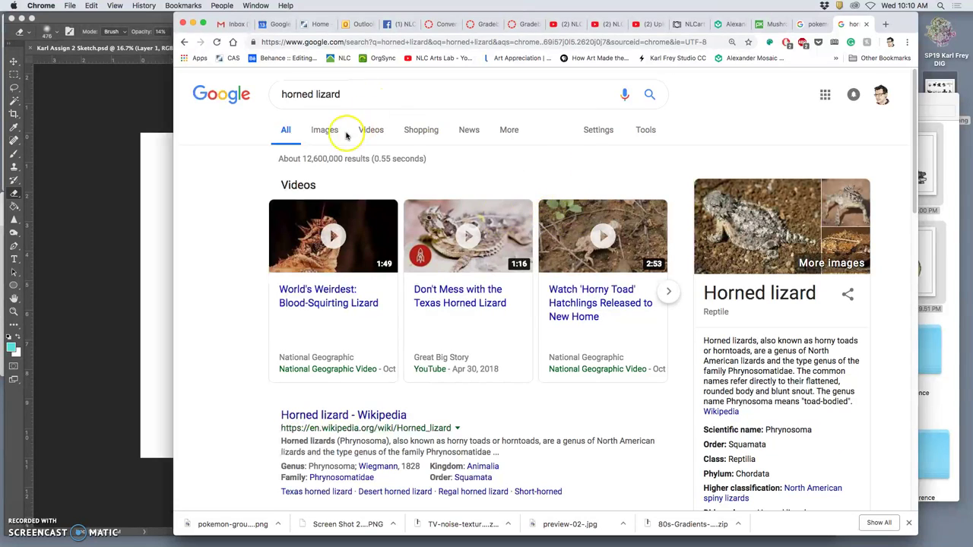
{"action": "left_click", "coordinate": [330, 133]}
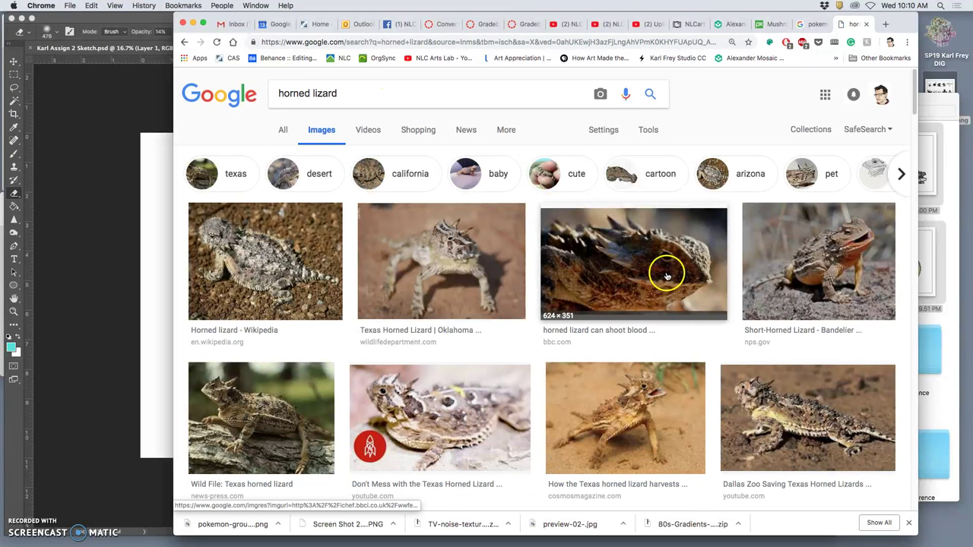
Step: Filter the image results to sizes larger than 6 MP
{"action": "left_click", "coordinate": [644, 128]}
{"action": "left_click", "coordinate": [301, 152]}
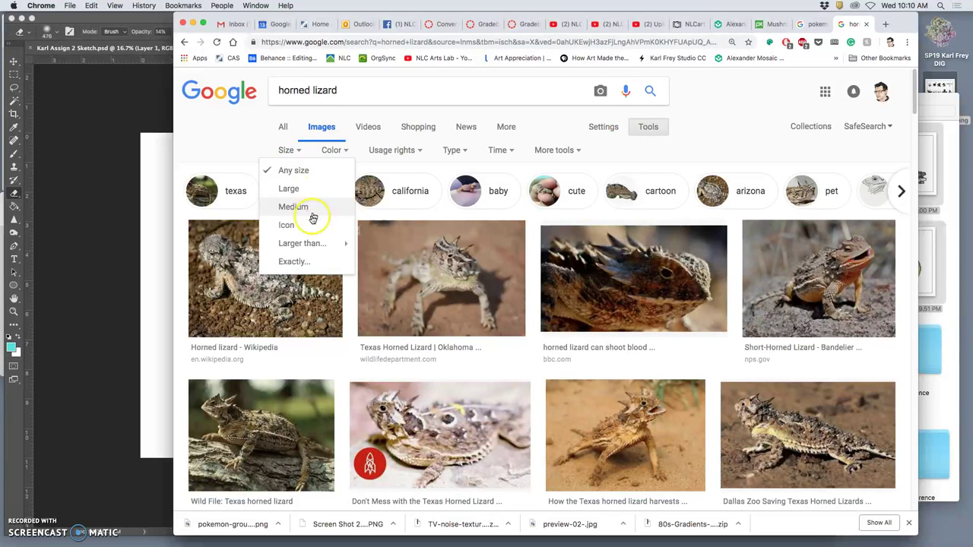
{"action": "mouse_move", "coordinate": [315, 243]}
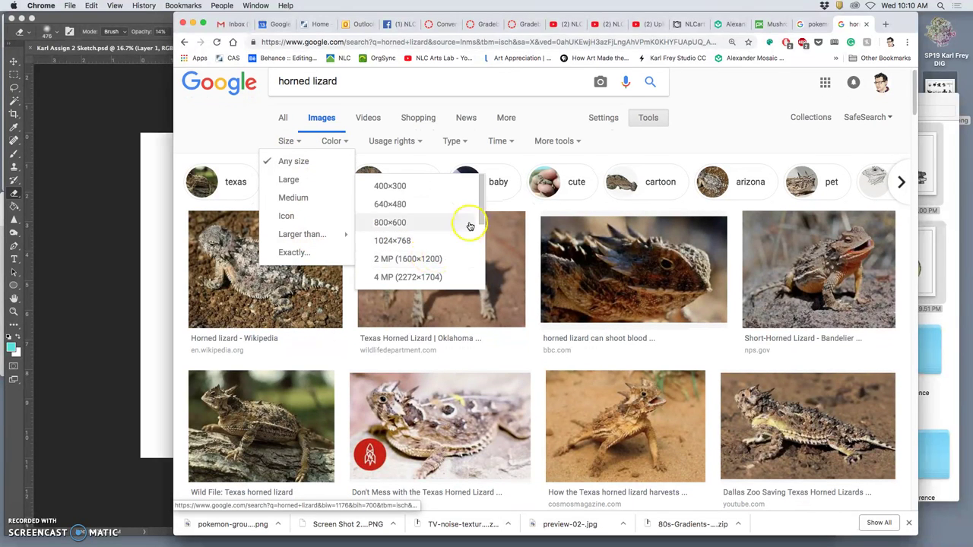
{"action": "left_click_drag", "start_coordinate": [481, 210], "coordinate": [480, 239]}
{"action": "left_click", "coordinate": [430, 238]}
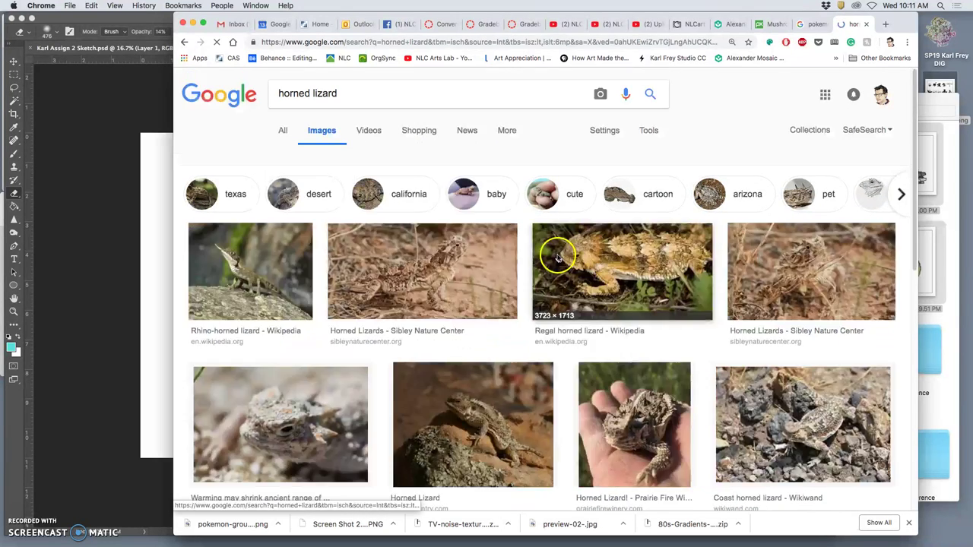
Step: Scroll the results and open the Texas Horned Lizard image page in a new tab
{"action": "scroll", "coordinate": [620, 314], "scroll_direction": "down", "scroll_amount": 1}
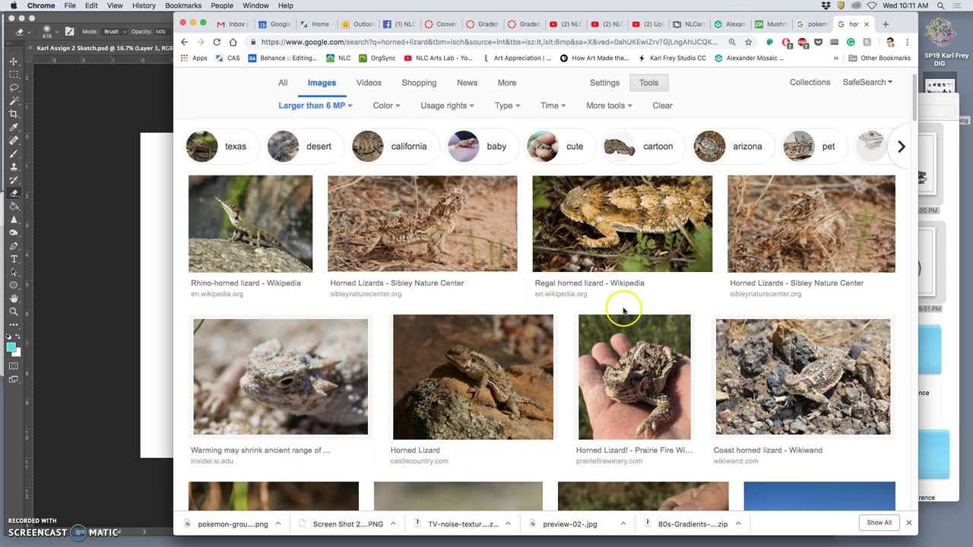
{"action": "scroll", "coordinate": [622, 312], "scroll_direction": "down", "scroll_amount": 3}
{"action": "scroll", "coordinate": [622, 312], "scroll_direction": "down", "scroll_amount": 1}
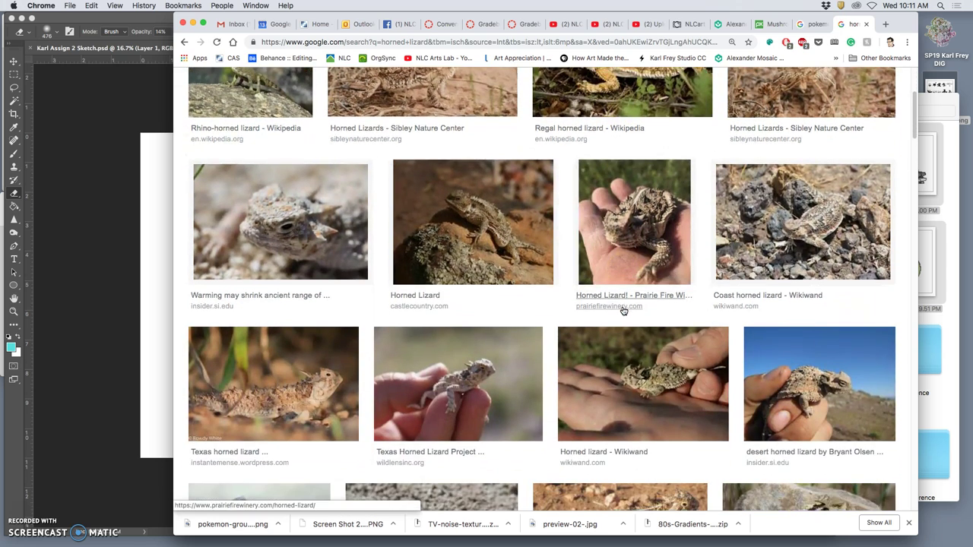
{"action": "scroll", "coordinate": [622, 312], "scroll_direction": "down", "scroll_amount": 4}
{"action": "scroll", "coordinate": [622, 312], "scroll_direction": "down", "scroll_amount": 4}
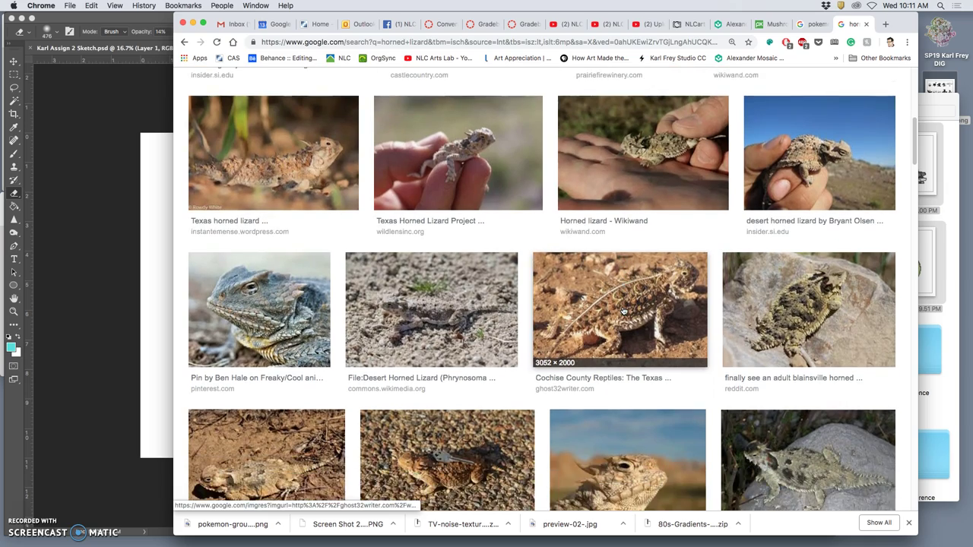
{"action": "scroll", "coordinate": [622, 312], "scroll_direction": "down", "scroll_amount": 5}
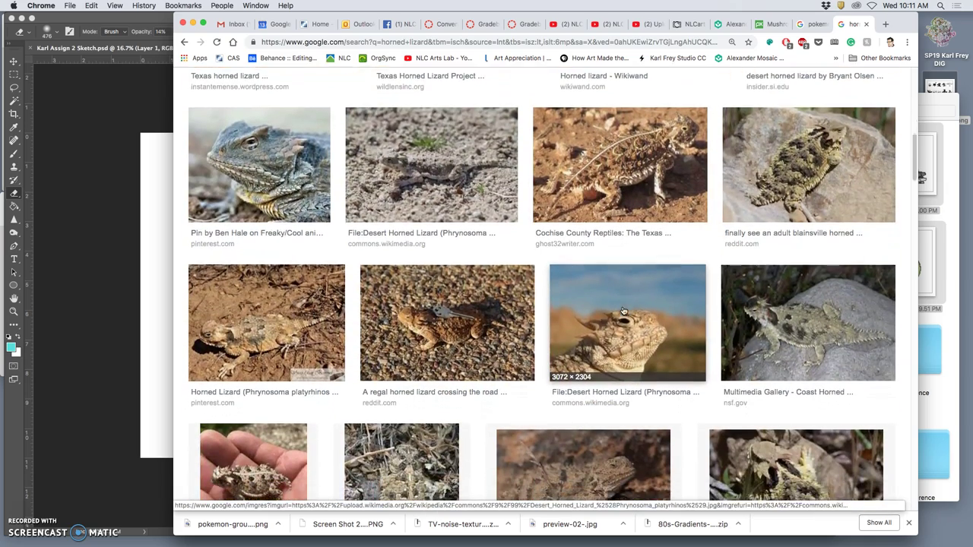
{"action": "scroll", "coordinate": [622, 312], "scroll_direction": "down", "scroll_amount": 3}
{"action": "left_click", "coordinate": [660, 309]}
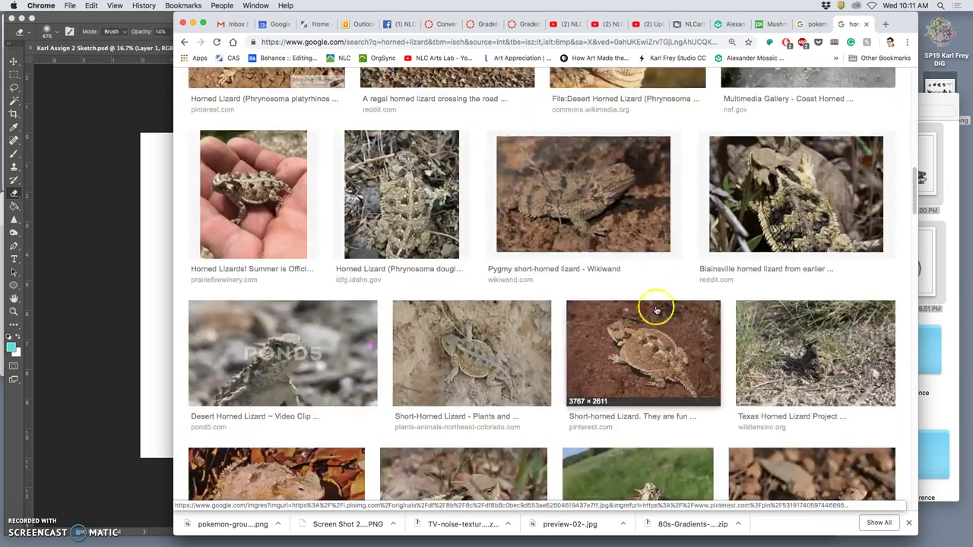
{"action": "left_click", "coordinate": [147, 278]}
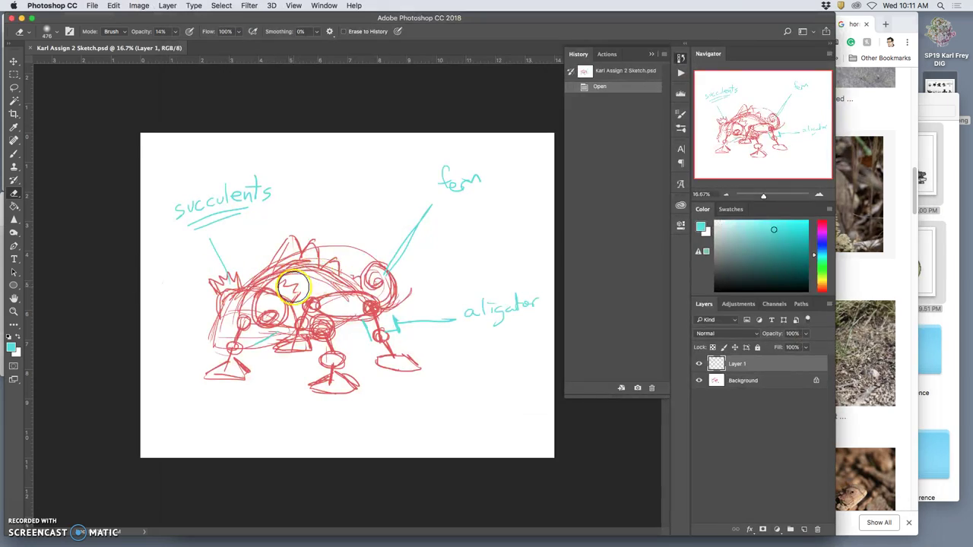
{"action": "left_click", "coordinate": [870, 281]}
{"action": "scroll", "coordinate": [837, 282], "scroll_direction": "down", "scroll_amount": 9}
{"action": "scroll", "coordinate": [648, 271], "scroll_direction": "down", "scroll_amount": 4}
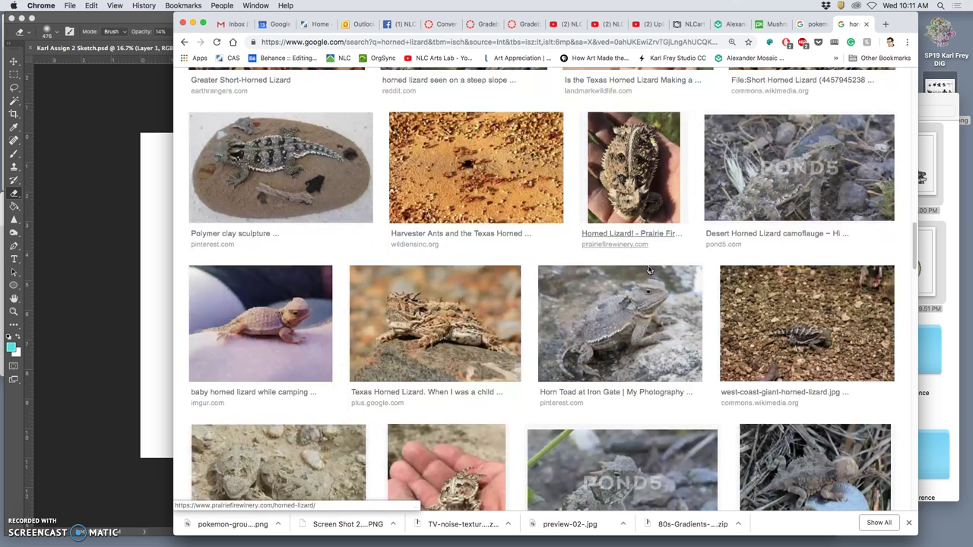
{"action": "right_click", "coordinate": [448, 323]}
{"action": "left_click", "coordinate": [465, 319]}
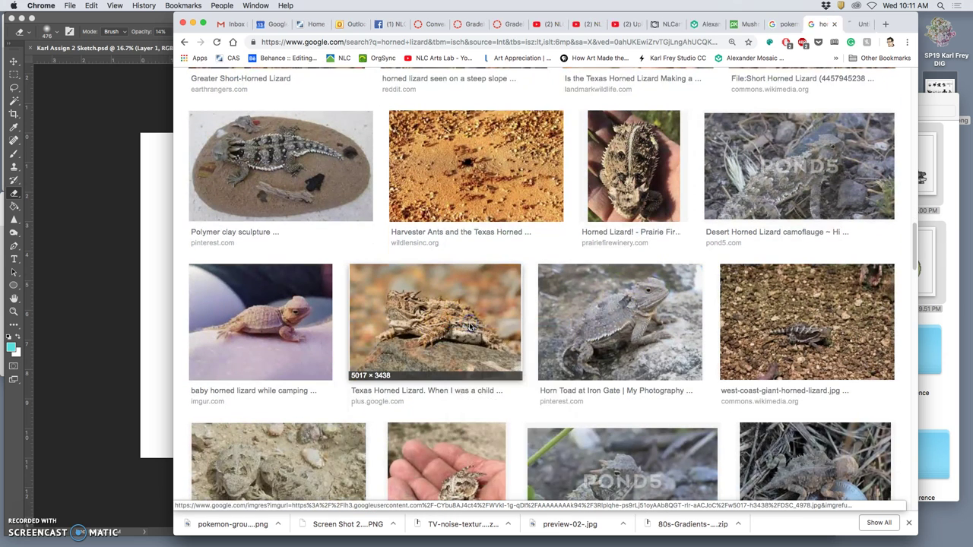
Step: Open another Texas horned lizard result's page in a background tab
{"action": "scroll", "coordinate": [470, 327], "scroll_direction": "down", "scroll_amount": 2}
{"action": "scroll", "coordinate": [470, 327], "scroll_direction": "down", "scroll_amount": 9}
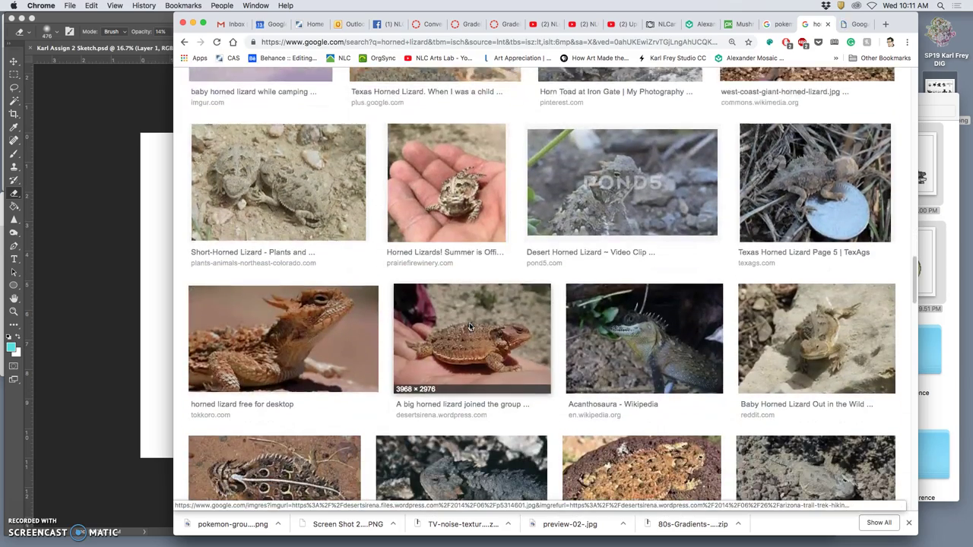
{"action": "scroll", "coordinate": [470, 327], "scroll_direction": "down", "scroll_amount": 9}
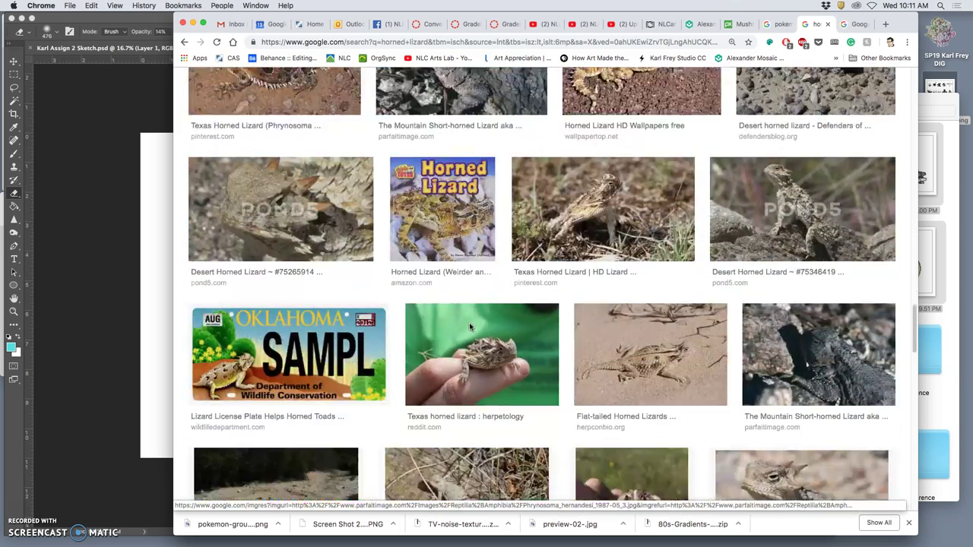
{"action": "scroll", "coordinate": [470, 327], "scroll_direction": "down", "scroll_amount": 2}
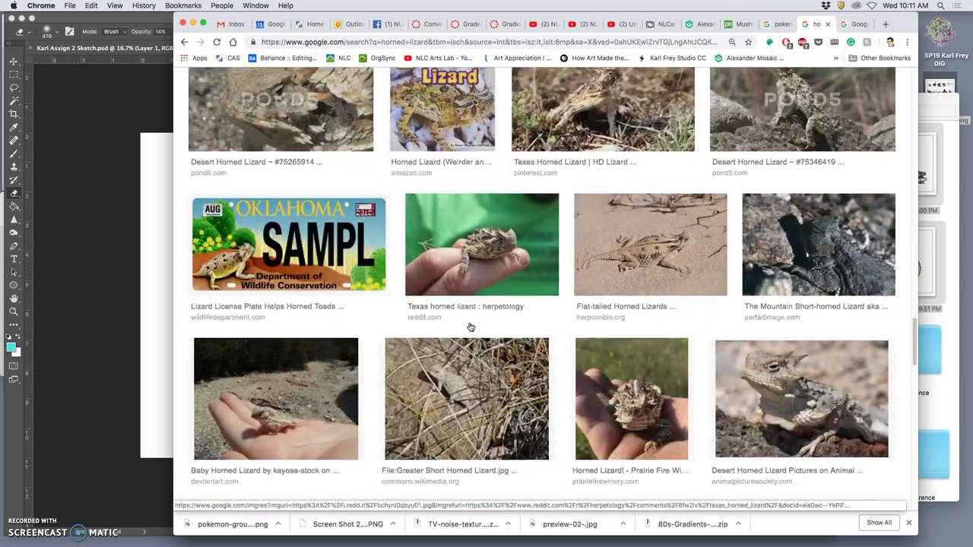
{"action": "right_click", "coordinate": [494, 254]}
{"action": "left_click", "coordinate": [513, 258]}
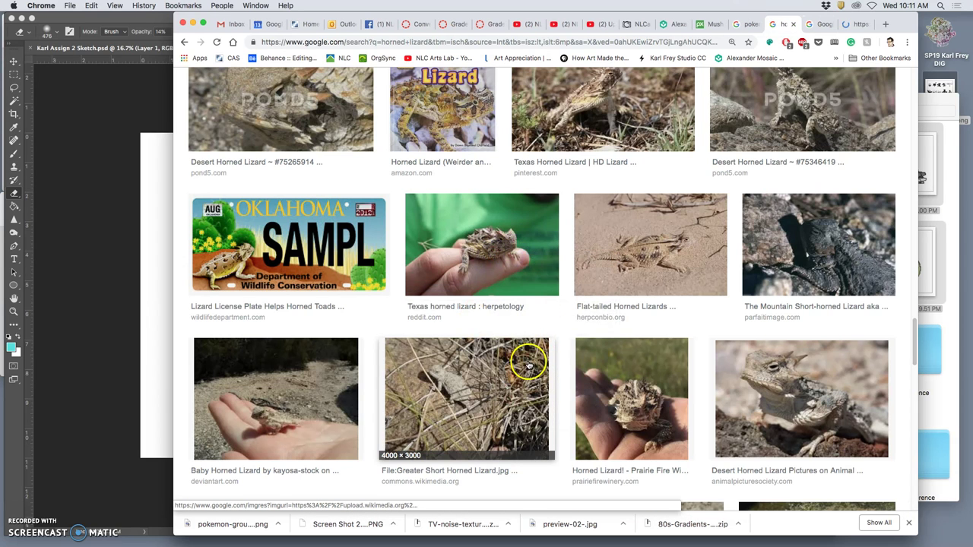
Step: Scroll further and open the Horned Toad result in a new tab
{"action": "scroll", "coordinate": [524, 352], "scroll_direction": "down", "scroll_amount": 2}
{"action": "scroll", "coordinate": [521, 355], "scroll_direction": "down", "scroll_amount": 8}
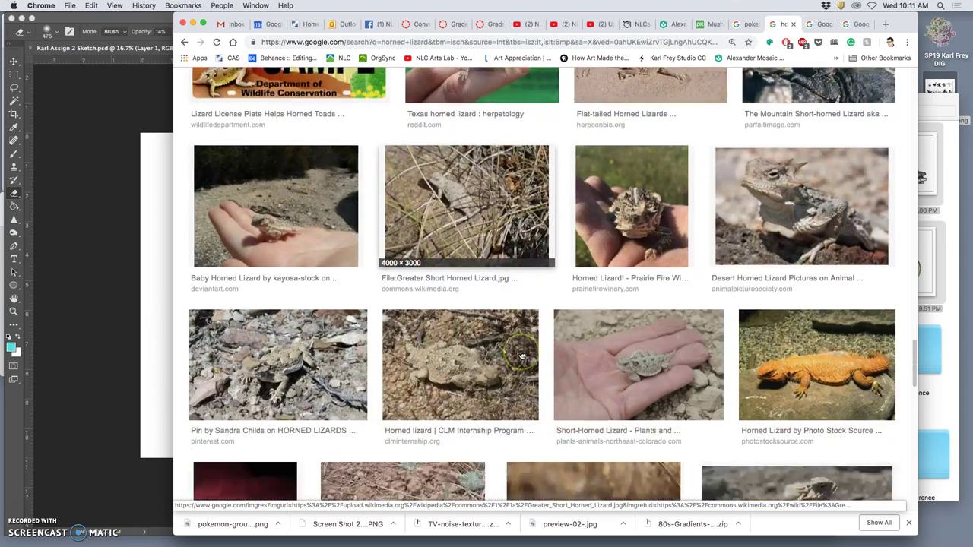
{"action": "scroll", "coordinate": [522, 355], "scroll_direction": "down", "scroll_amount": 14}
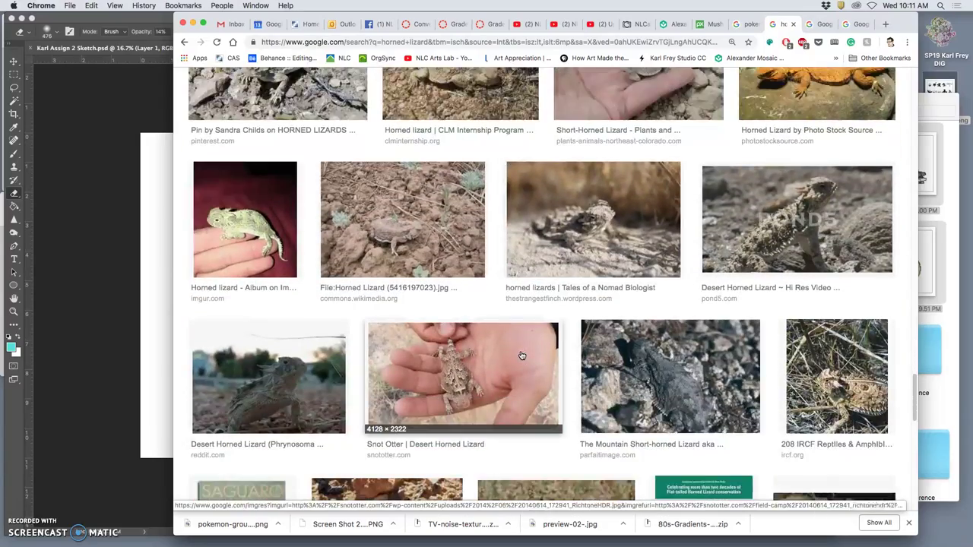
{"action": "scroll", "coordinate": [521, 356], "scroll_direction": "down", "scroll_amount": 11}
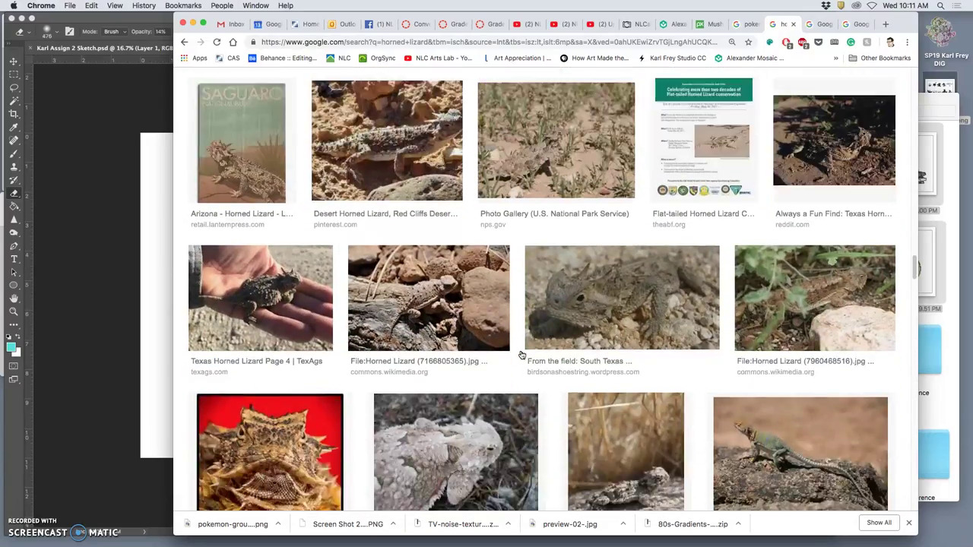
{"action": "scroll", "coordinate": [521, 355], "scroll_direction": "down", "scroll_amount": 12}
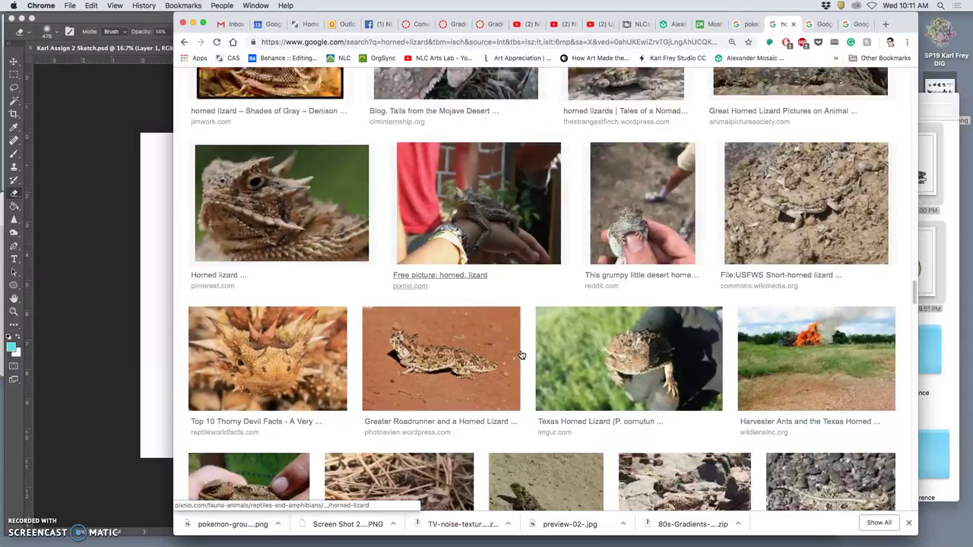
{"action": "scroll", "coordinate": [521, 355], "scroll_direction": "down", "scroll_amount": 13}
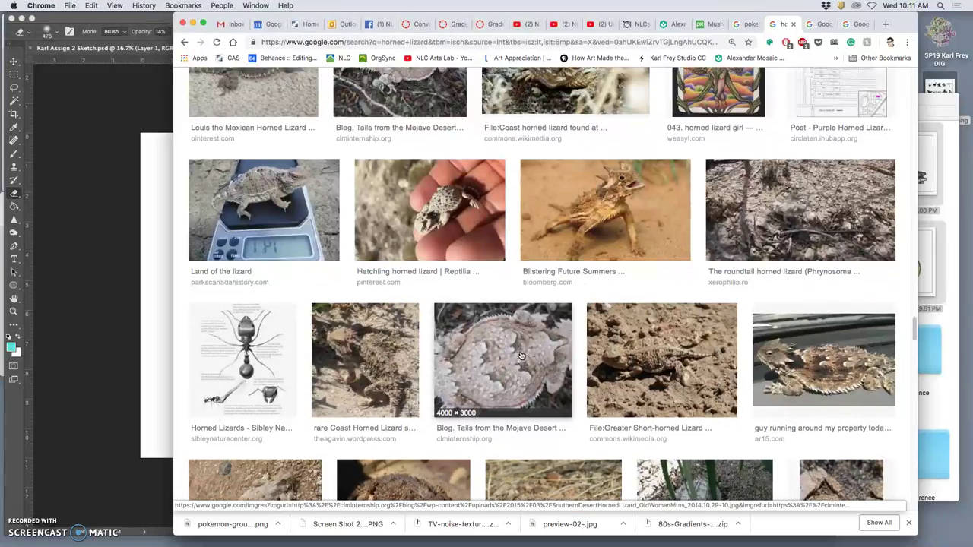
{"action": "scroll", "coordinate": [522, 355], "scroll_direction": "down", "scroll_amount": 7}
{"action": "scroll", "coordinate": [522, 355], "scroll_direction": "down", "scroll_amount": 12}
{"action": "right_click", "coordinate": [682, 398]}
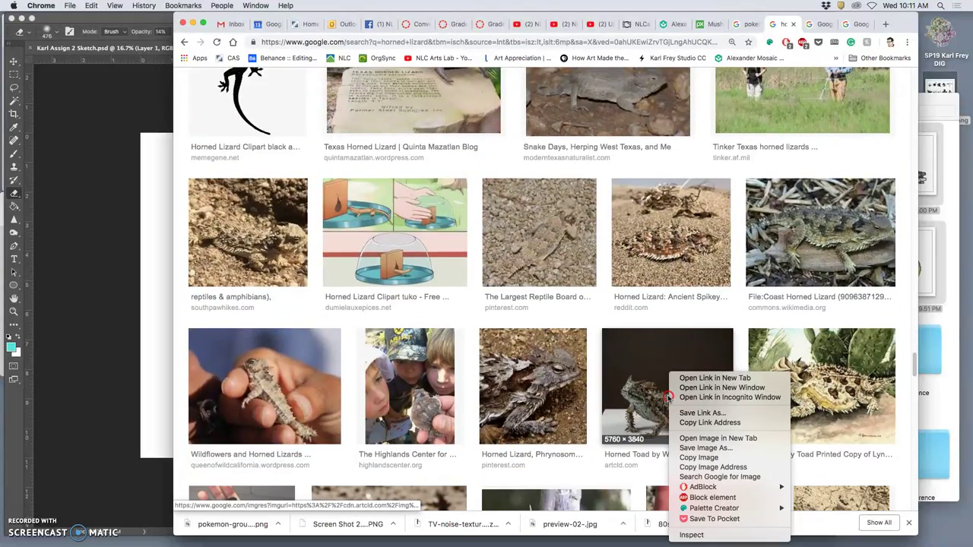
{"action": "left_click", "coordinate": [682, 374]}
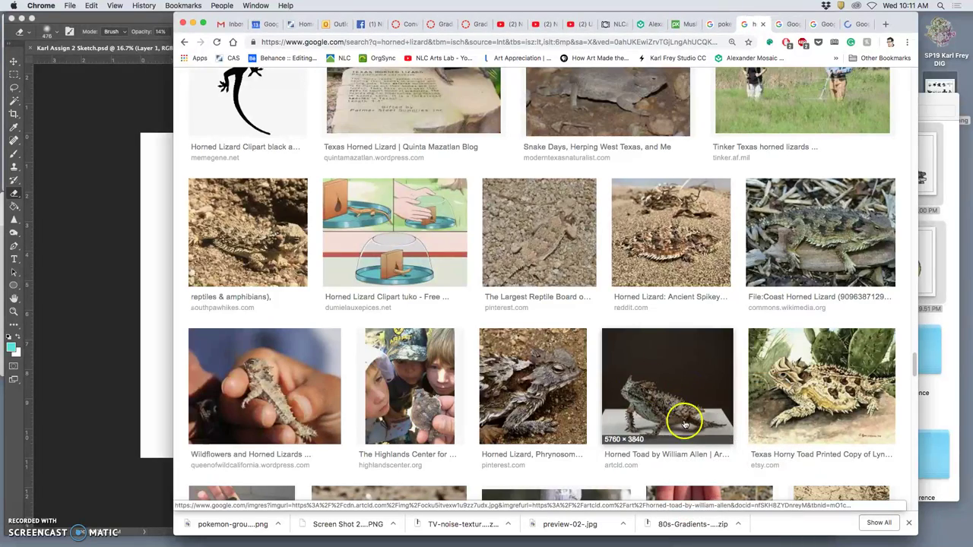
{"action": "scroll", "coordinate": [623, 373], "scroll_direction": "down", "scroll_amount": 3}
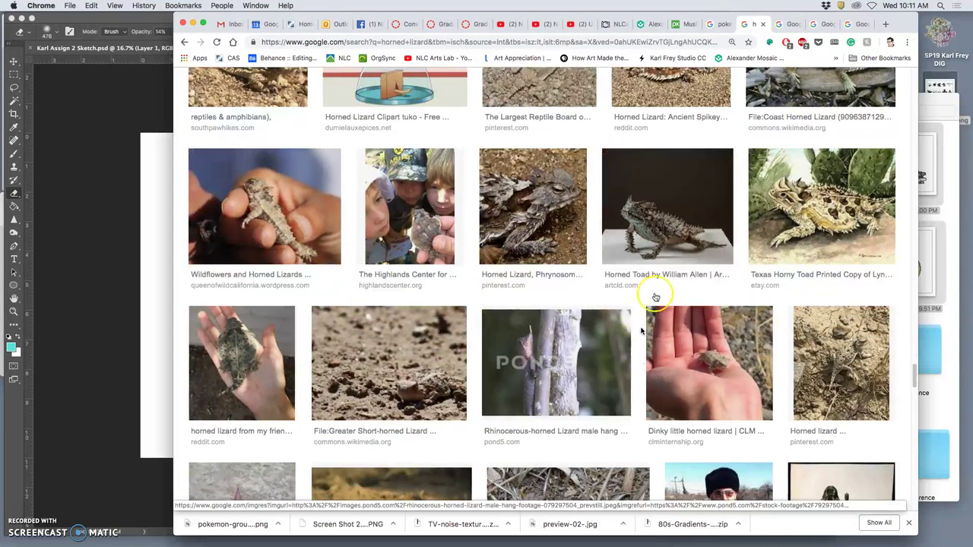
Step: View the Texas horned lizard photo full size, then close it and its preview
{"action": "left_click", "coordinate": [793, 26]}
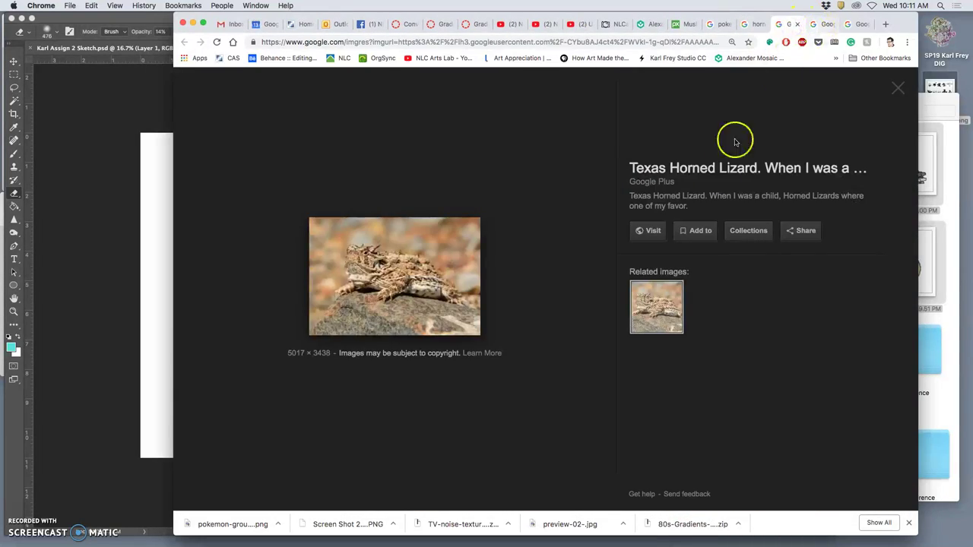
{"action": "right_click", "coordinate": [413, 288]}
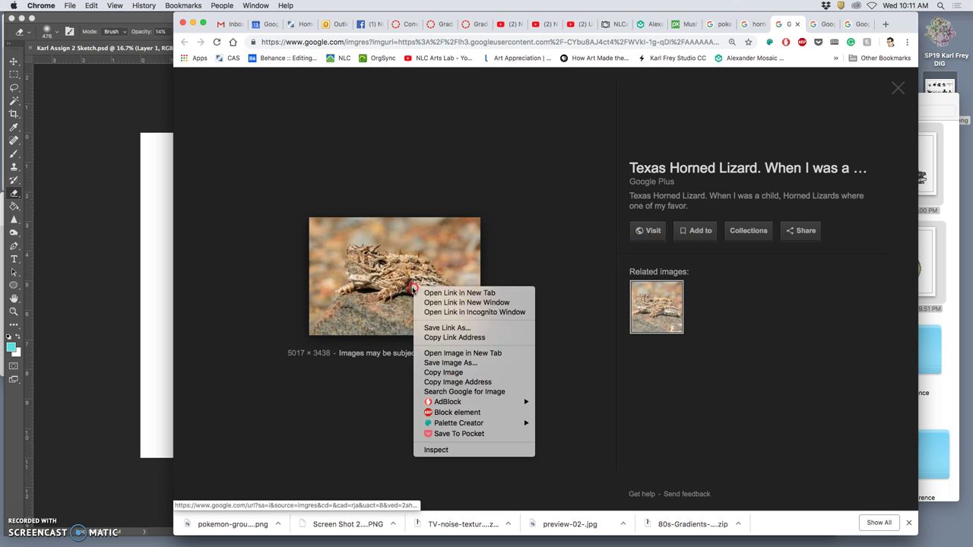
{"action": "left_click", "coordinate": [469, 354]}
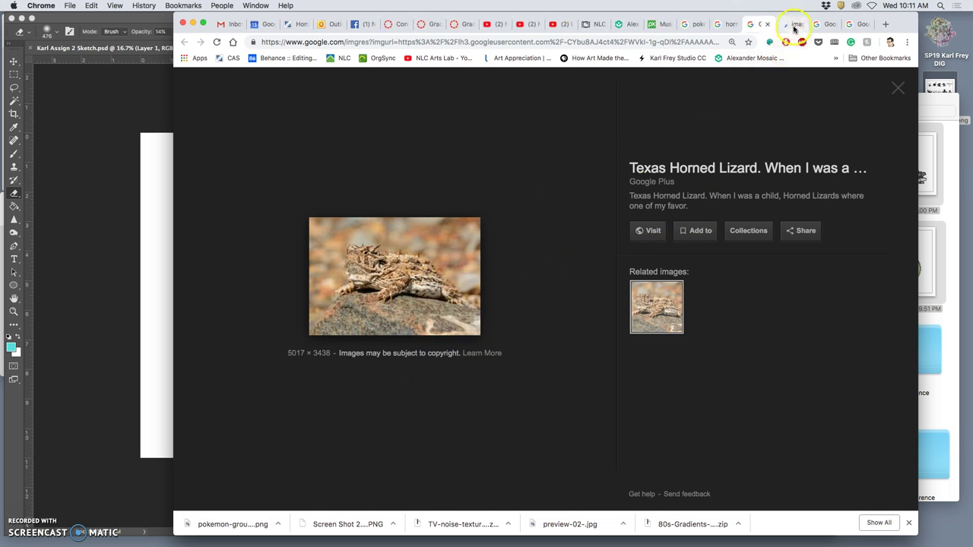
{"action": "left_click", "coordinate": [795, 25]}
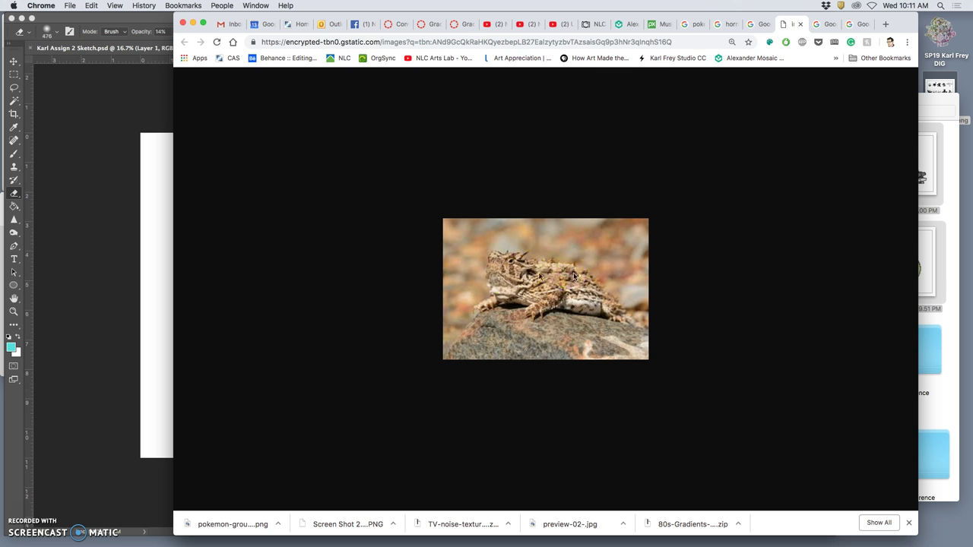
{"action": "left_click", "coordinate": [800, 24]}
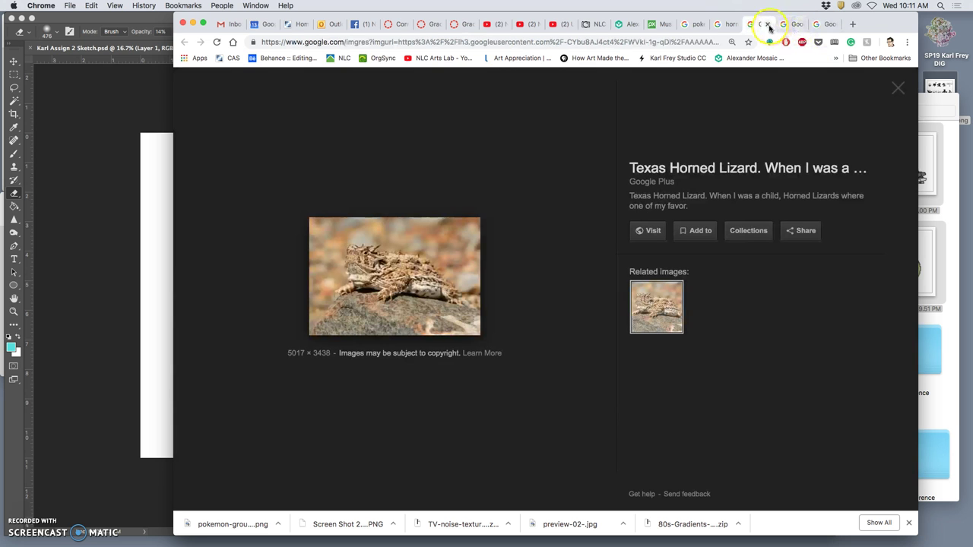
{"action": "left_click", "coordinate": [769, 27]}
Step: View the herpetology lizard-on-finger photo full size, then close it and its preview
{"action": "right_click", "coordinate": [391, 291]}
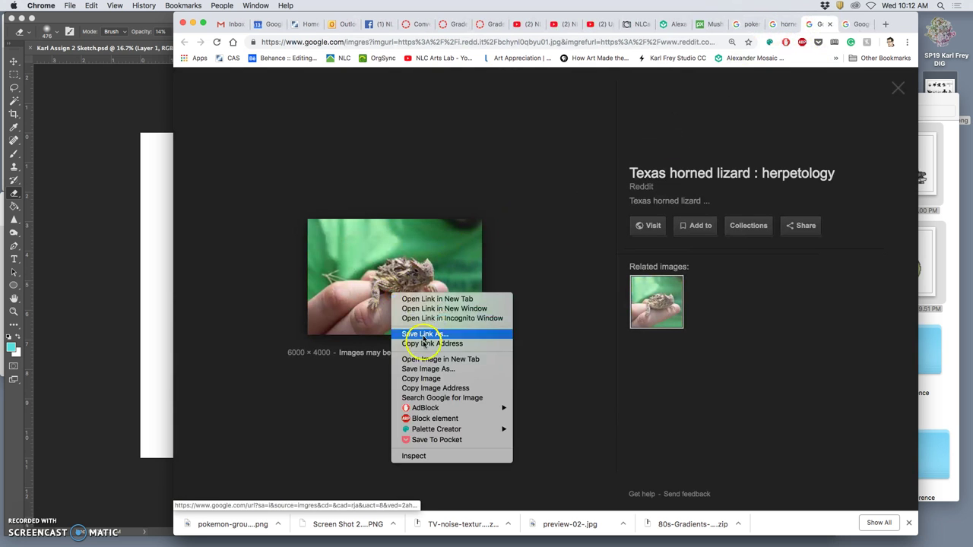
{"action": "left_click", "coordinate": [440, 360]}
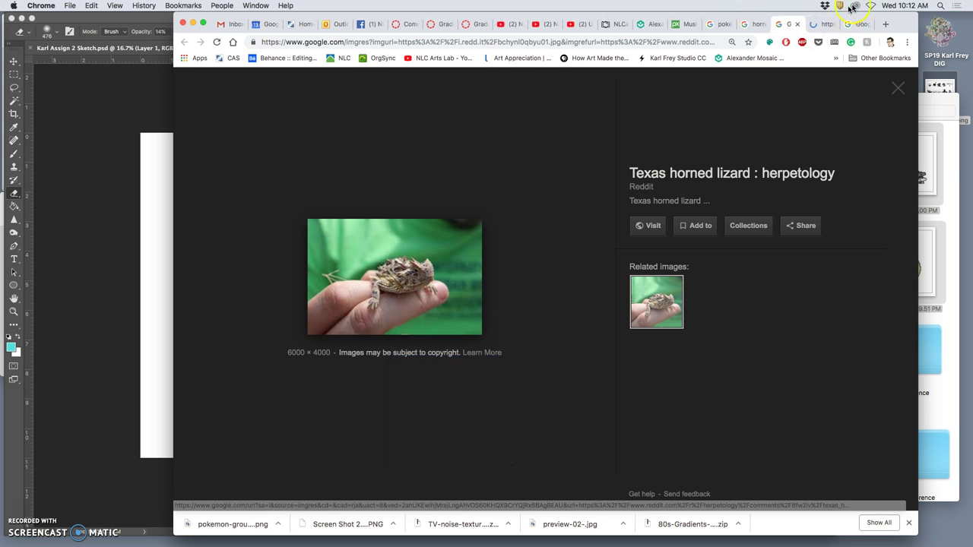
{"action": "left_click", "coordinate": [823, 24]}
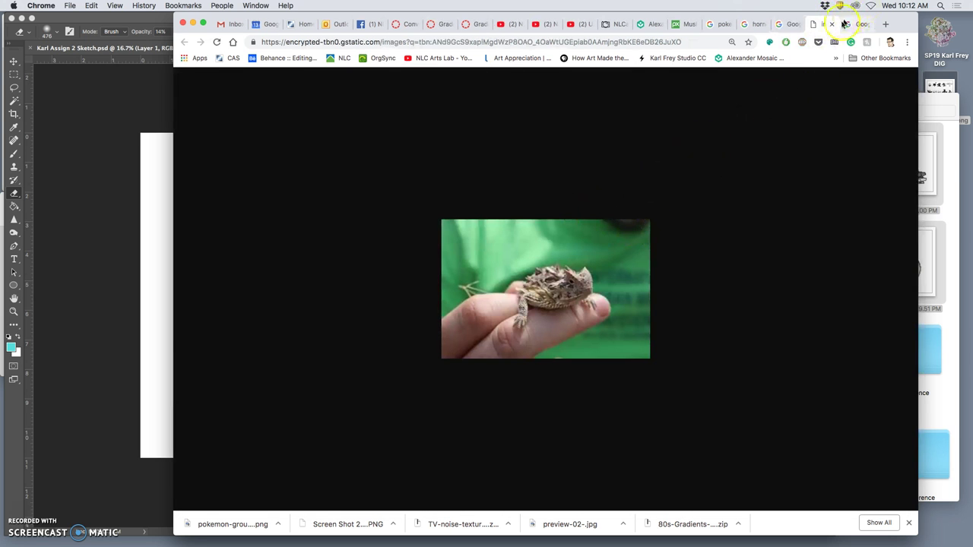
{"action": "left_click", "coordinate": [832, 26]}
{"action": "left_click", "coordinate": [798, 25]}
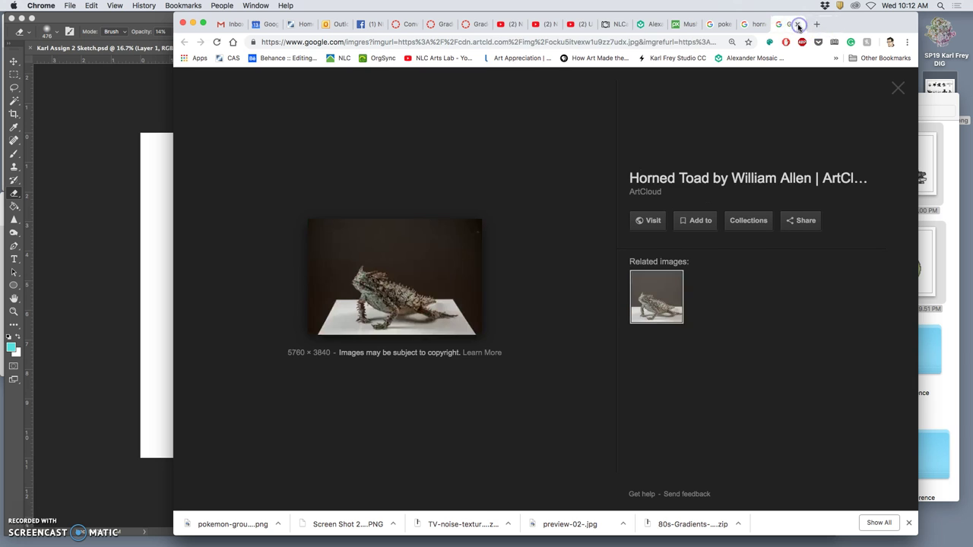
Step: Open the Horned Toad photo full size in a new tab
{"action": "right_click", "coordinate": [392, 289]}
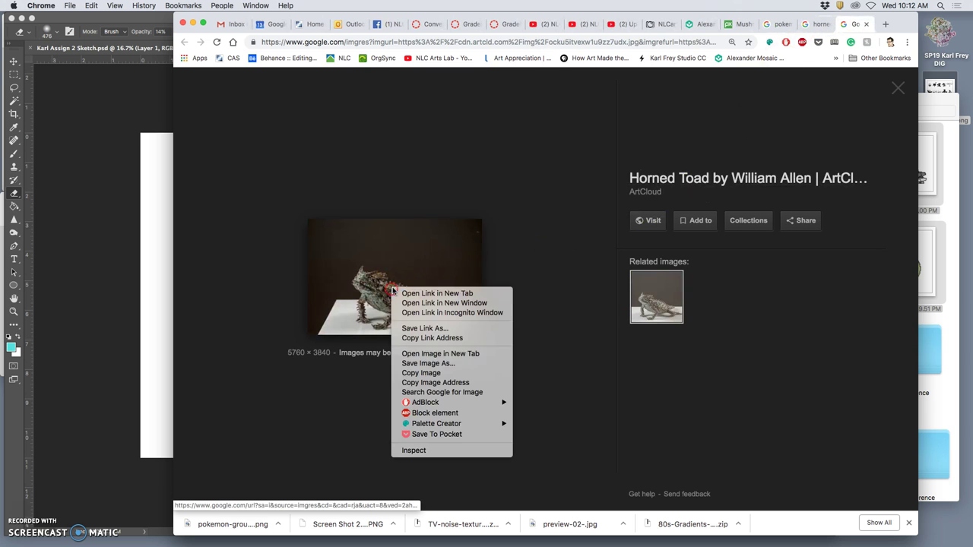
{"action": "left_click", "coordinate": [418, 354]}
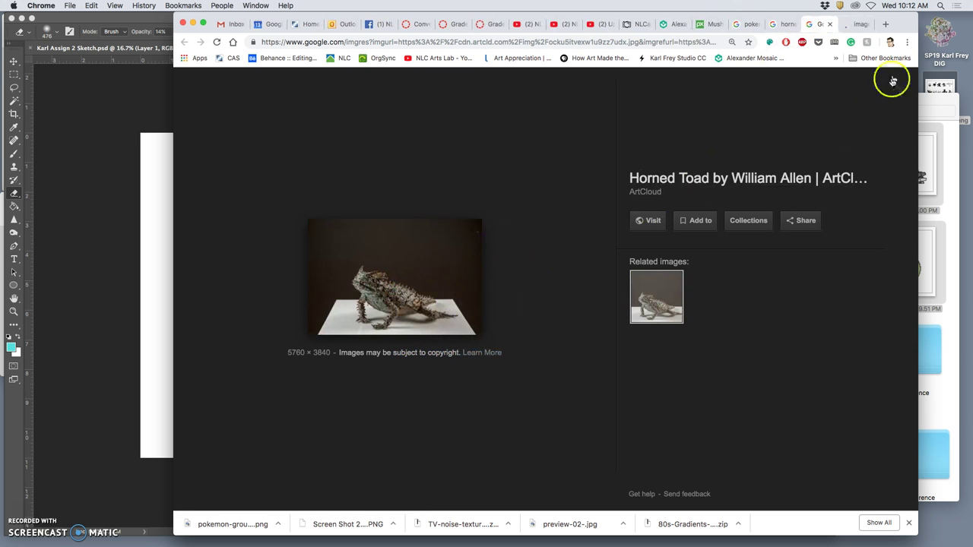
{"action": "left_click", "coordinate": [860, 24]}
Step: Close the Horned Toad tabs and open the Horn Toad at Iron Gate preview
{"action": "left_click", "coordinate": [867, 24]}
{"action": "left_click", "coordinate": [866, 24]}
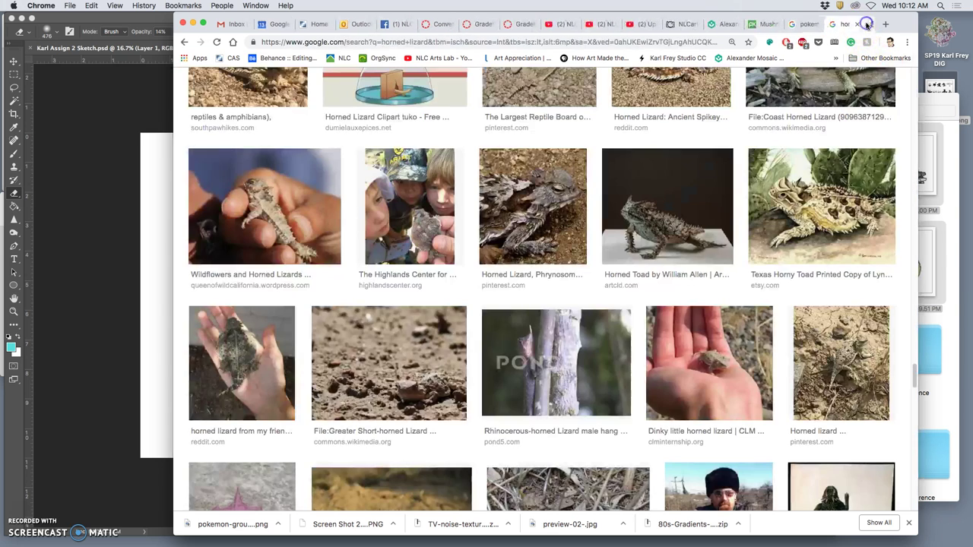
{"action": "scroll", "coordinate": [647, 304], "scroll_direction": "down", "scroll_amount": 5}
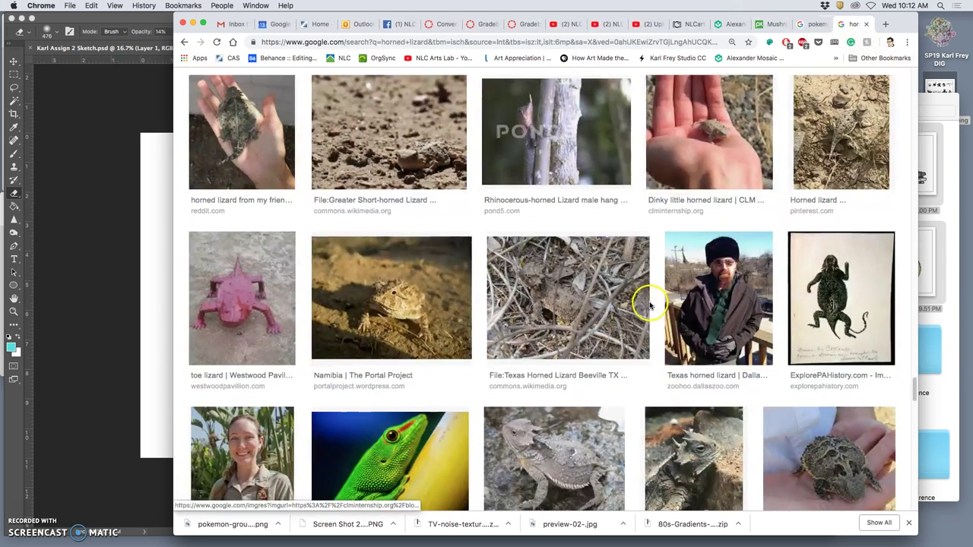
{"action": "scroll", "coordinate": [649, 304], "scroll_direction": "down", "scroll_amount": 3}
{"action": "left_click", "coordinate": [559, 311]}
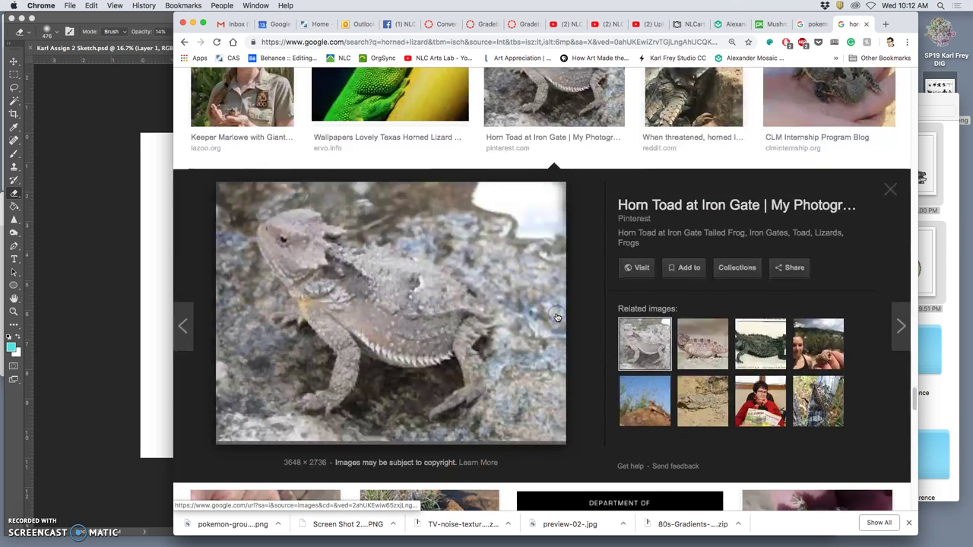
Step: Open the Horn Toad at Iron Gate photo full size in a new tab and zoom in
{"action": "right_click", "coordinate": [395, 313]}
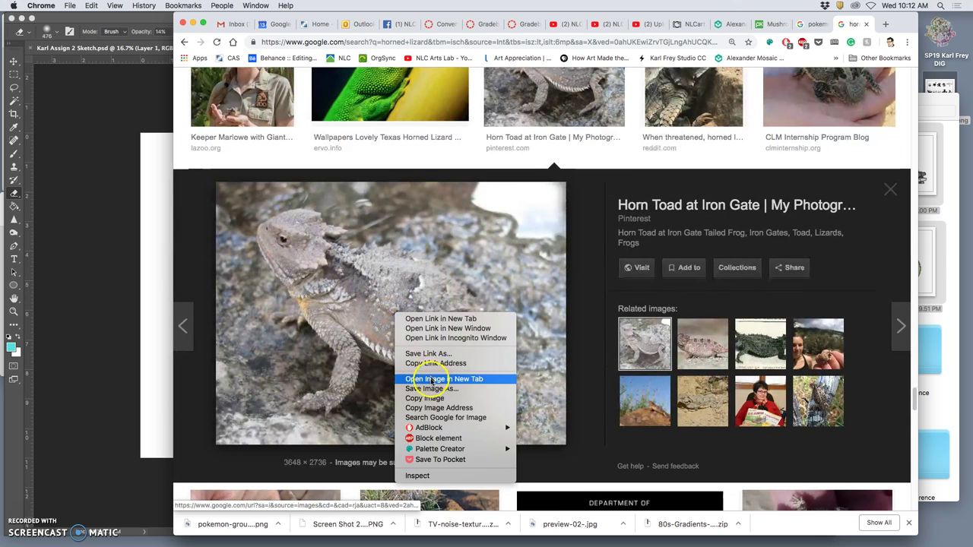
{"action": "left_click", "coordinate": [432, 381]}
{"action": "left_click", "coordinate": [856, 23]}
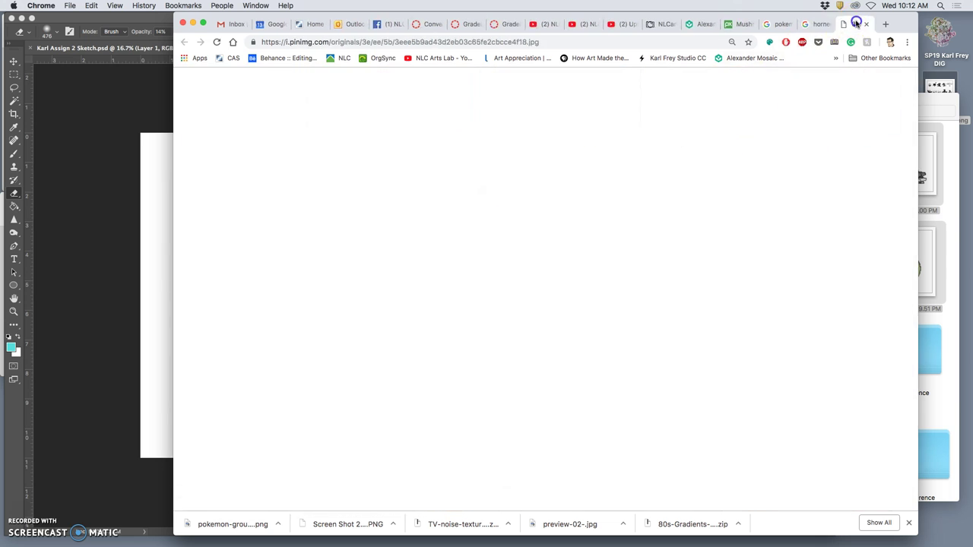
{"action": "left_click", "coordinate": [549, 274]}
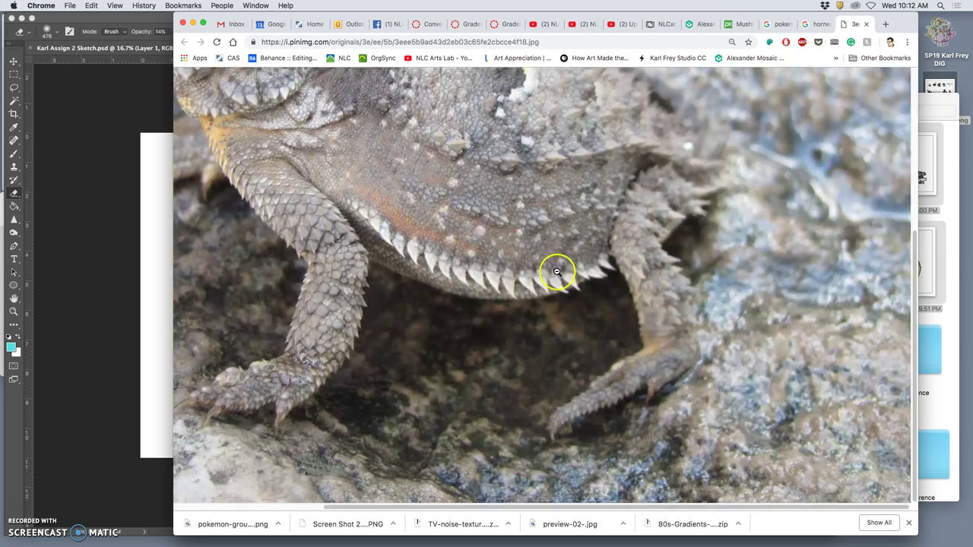
{"action": "scroll", "coordinate": [556, 271], "scroll_direction": "up", "scroll_amount": 4}
{"action": "scroll", "coordinate": [556, 271], "scroll_direction": "left", "scroll_amount": 5}
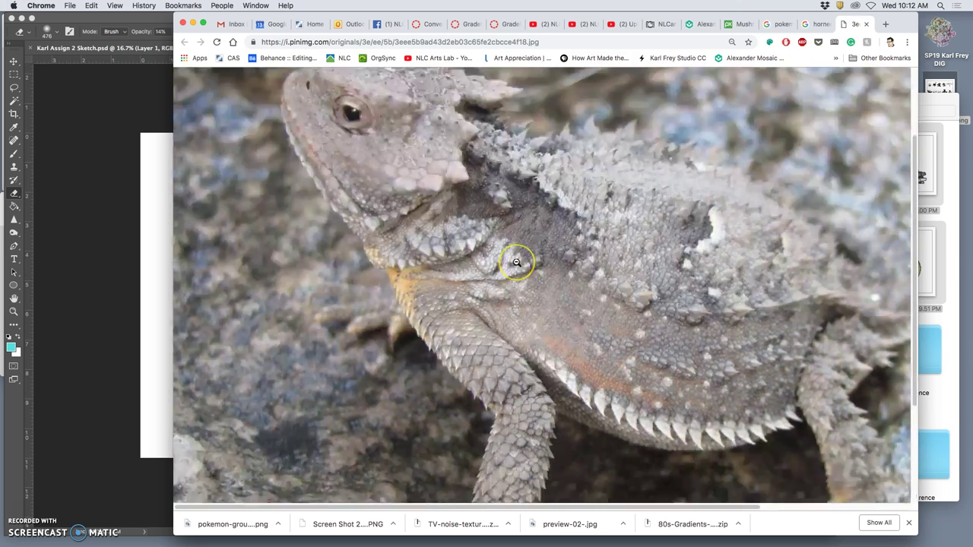
{"action": "scroll", "coordinate": [516, 262], "scroll_direction": "up", "scroll_amount": 1}
{"action": "scroll", "coordinate": [516, 262], "scroll_direction": "right", "scroll_amount": 3}
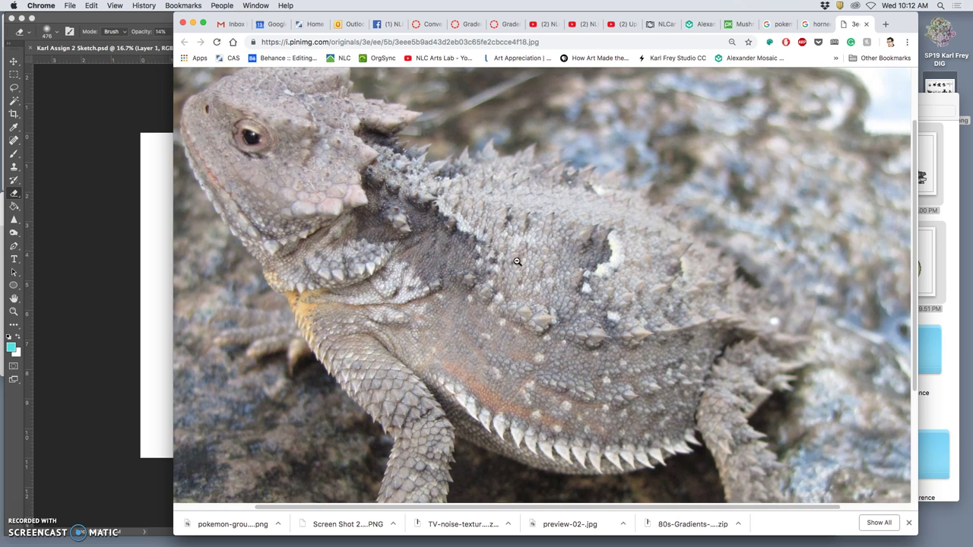
{"action": "scroll", "coordinate": [517, 261], "scroll_direction": "down", "scroll_amount": 3}
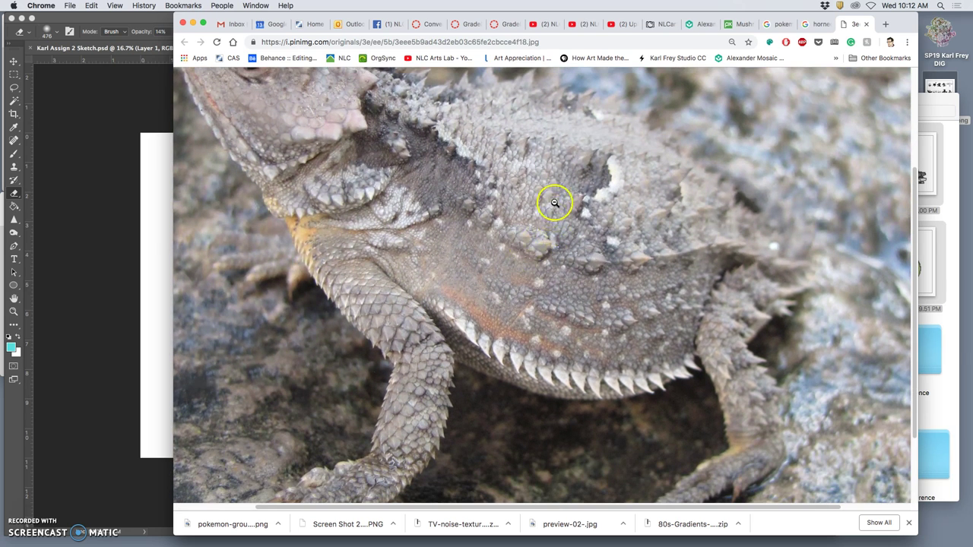
{"action": "left_click", "coordinate": [943, 401]}
Step: Save the lizard photo into Assignment #2, then open it in Preview in a small window
{"action": "left_click_drag", "start_coordinate": [936, 402], "coordinate": [935, 401]}
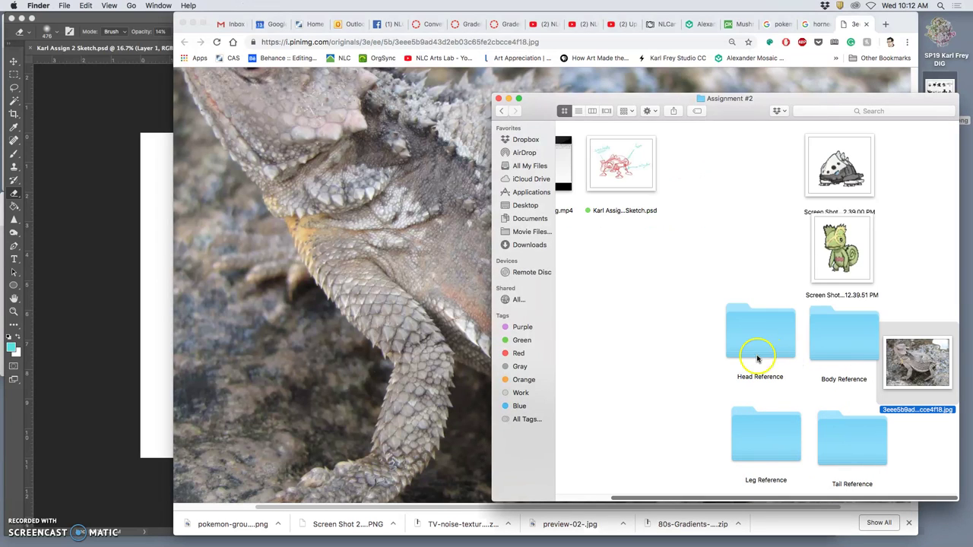
{"action": "left_click", "coordinate": [144, 244]}
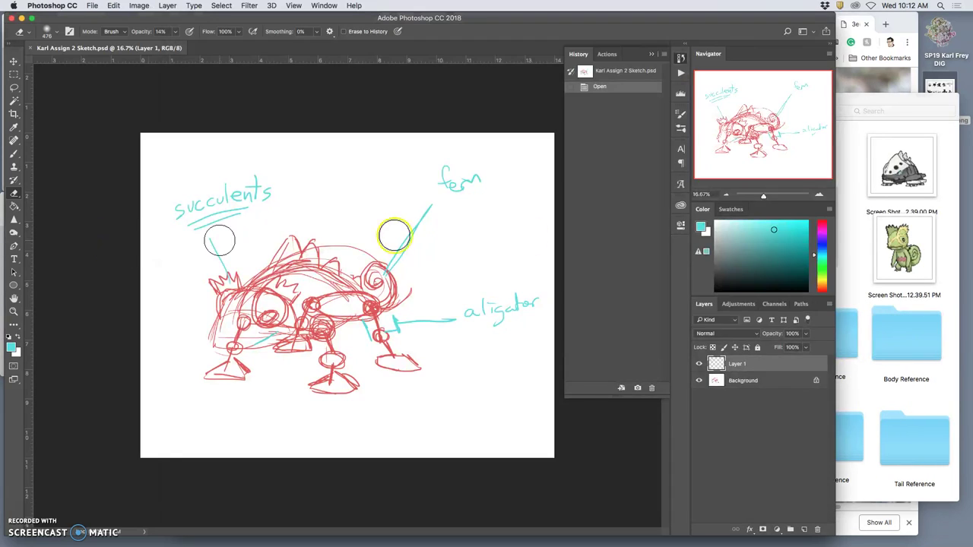
{"action": "left_click", "coordinate": [842, 256]}
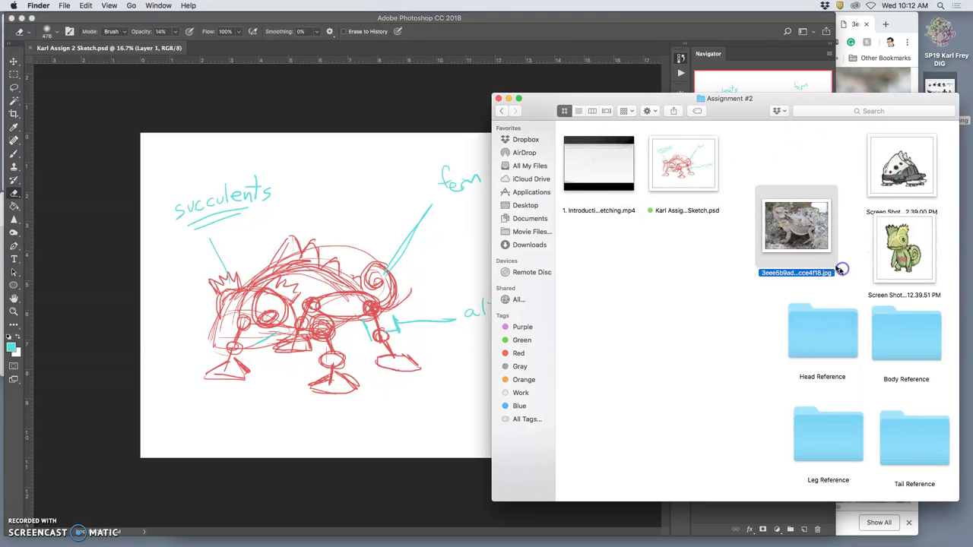
{"action": "double_click", "coordinate": [803, 234]}
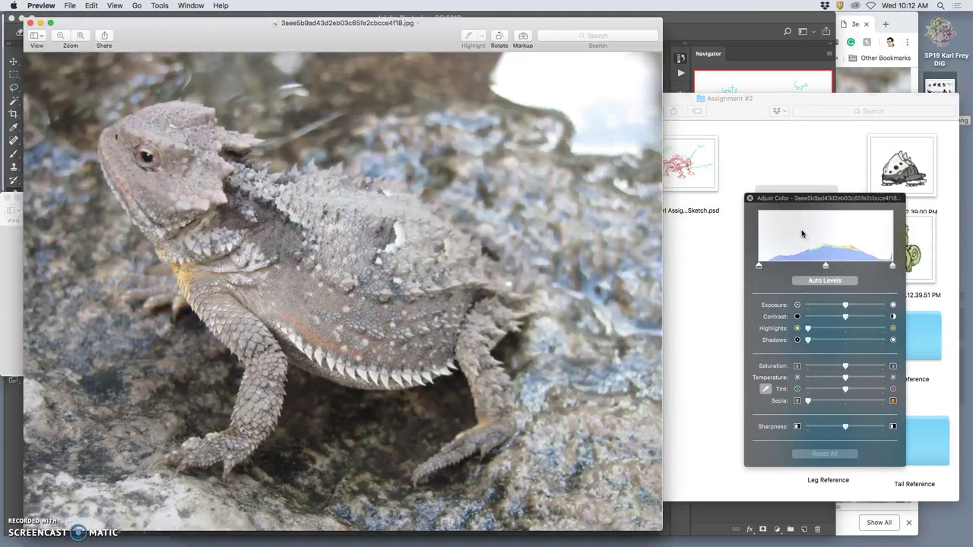
{"action": "left_click_drag", "start_coordinate": [658, 526], "coordinate": [274, 235]}
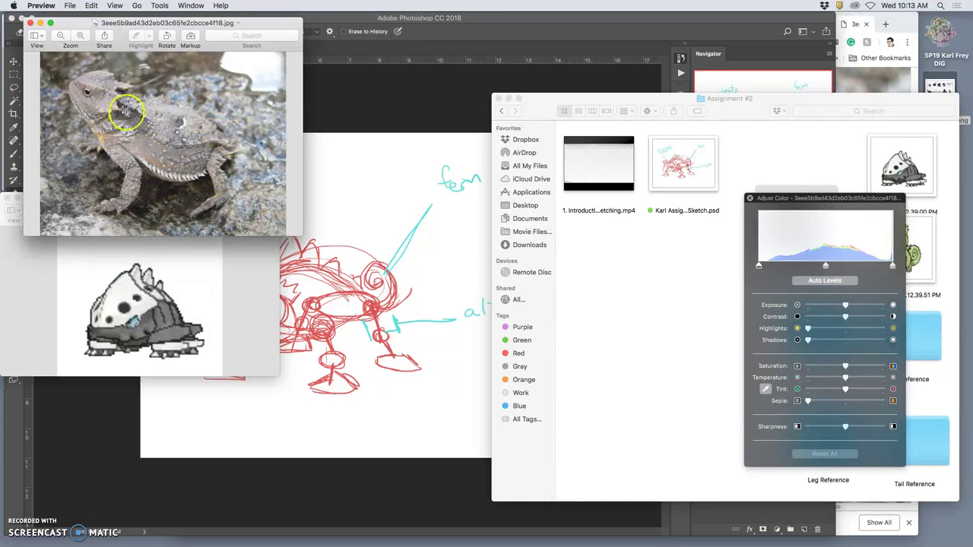
Step: Return to the Photoshop creature sketch and erase stray lines around the creature's eye
{"action": "left_click", "coordinate": [315, 278]}
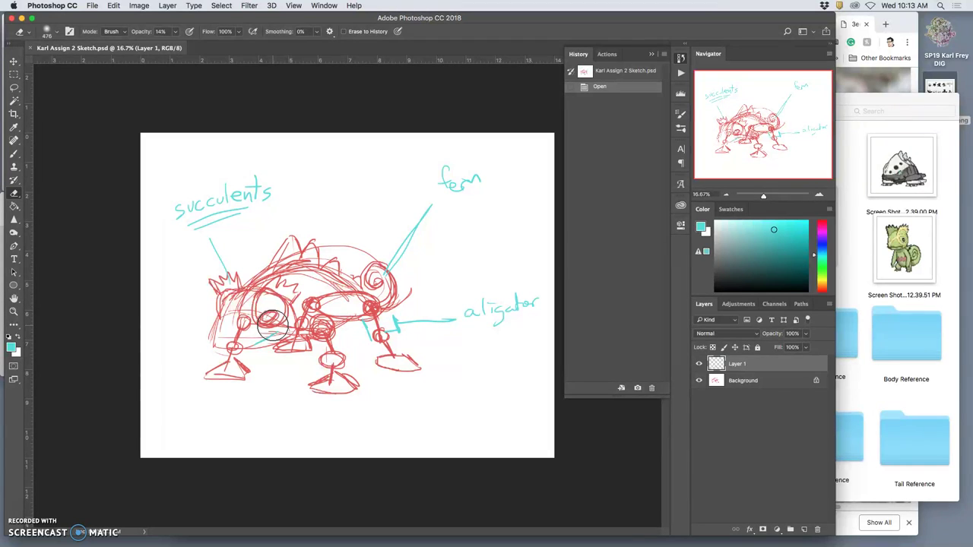
{"action": "mouse_move", "coordinate": [271, 323]}
{"action": "left_mouse_down"}
{"action": "mouse_move", "coordinate": [243, 338]}
{"action": "mouse_move", "coordinate": [294, 333]}
{"action": "mouse_move", "coordinate": [264, 318]}
{"action": "mouse_move", "coordinate": [433, 287]}
{"action": "mouse_move", "coordinate": [360, 343]}
{"action": "mouse_move", "coordinate": [380, 327]}
{"action": "left_mouse_up"}
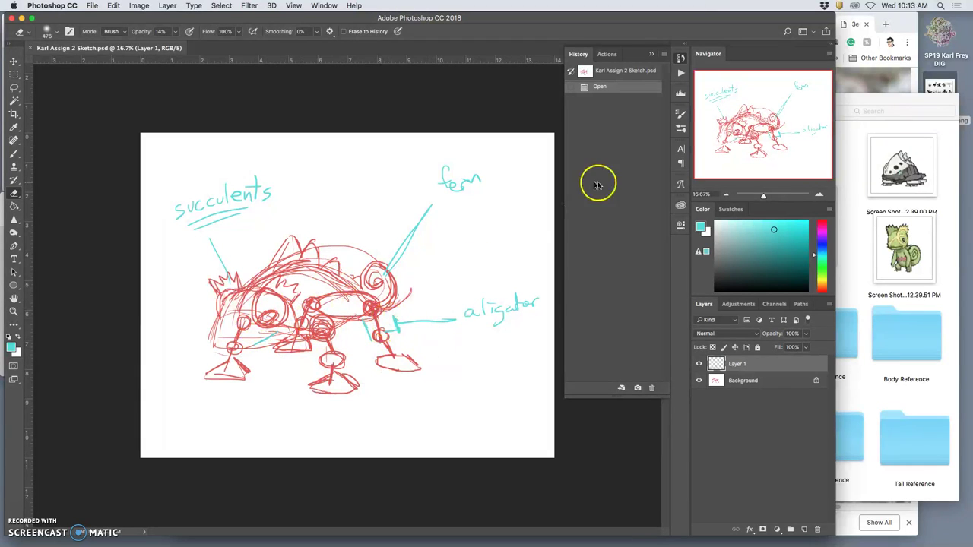
Step: Bring the full-size horned lizard reference photo to the front in Chrome
{"action": "left_click", "coordinate": [857, 79]}
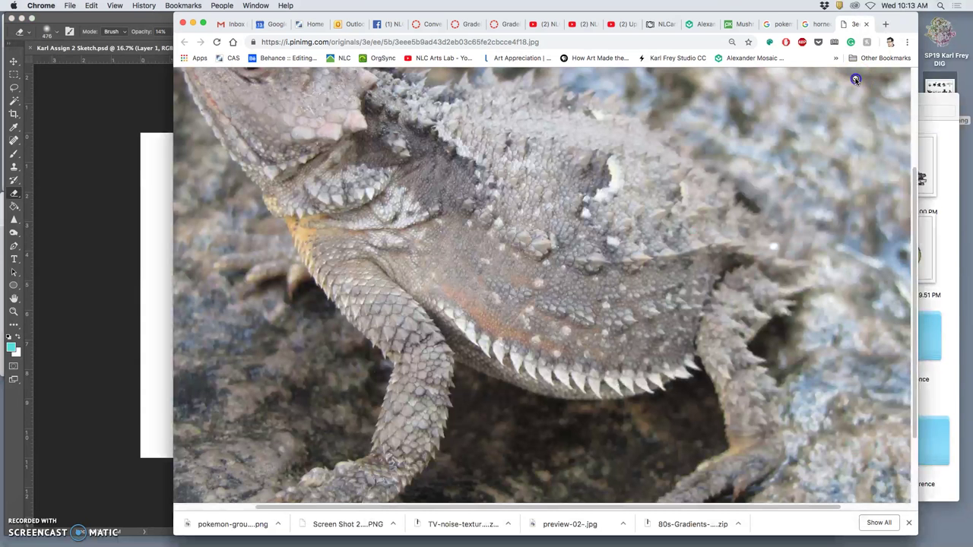
{"action": "scroll", "coordinate": [505, 233], "scroll_direction": "up", "scroll_amount": 3}
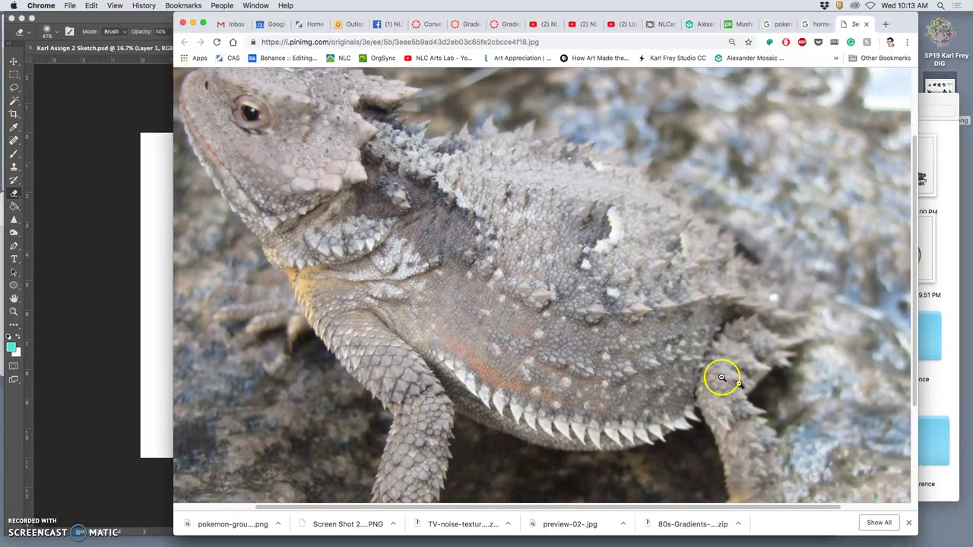
{"action": "scroll", "coordinate": [774, 108], "scroll_direction": "up", "scroll_amount": 3}
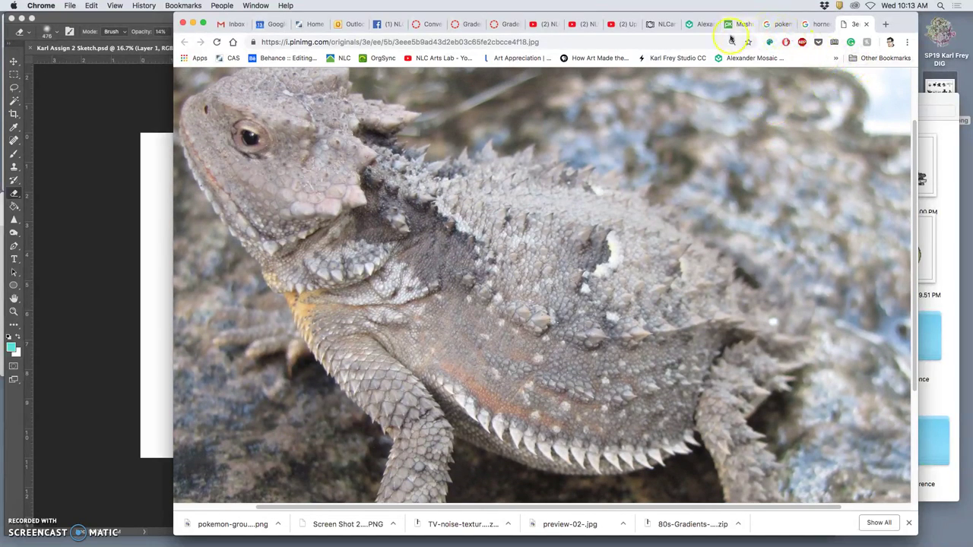
Step: Switch to the Pixabay mushrooms tab, go to Pixabay's home page and scroll through its featured photos
{"action": "left_click", "coordinate": [740, 23]}
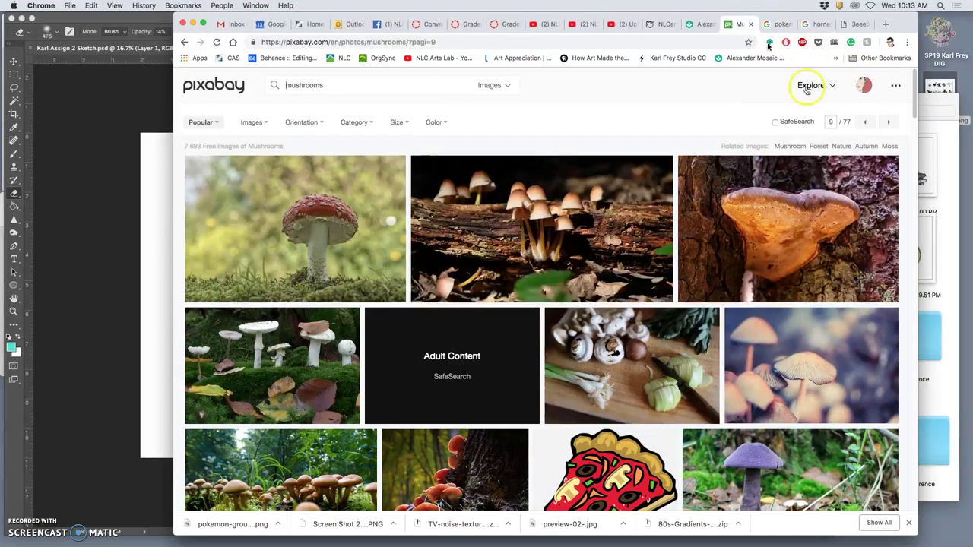
{"action": "left_click", "coordinate": [215, 89]}
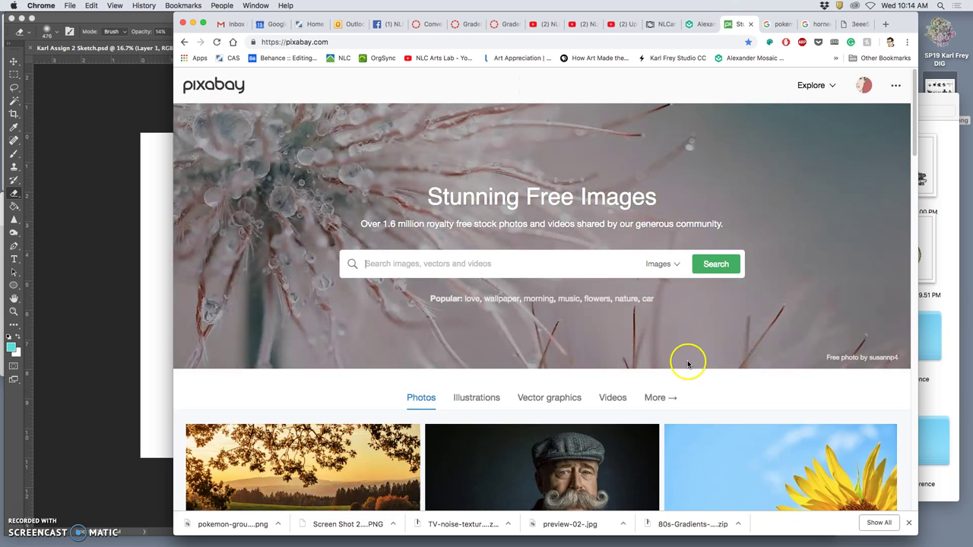
{"action": "scroll", "coordinate": [688, 364], "scroll_direction": "down", "scroll_amount": 3}
{"action": "scroll", "coordinate": [688, 364], "scroll_direction": "down", "scroll_amount": 10}
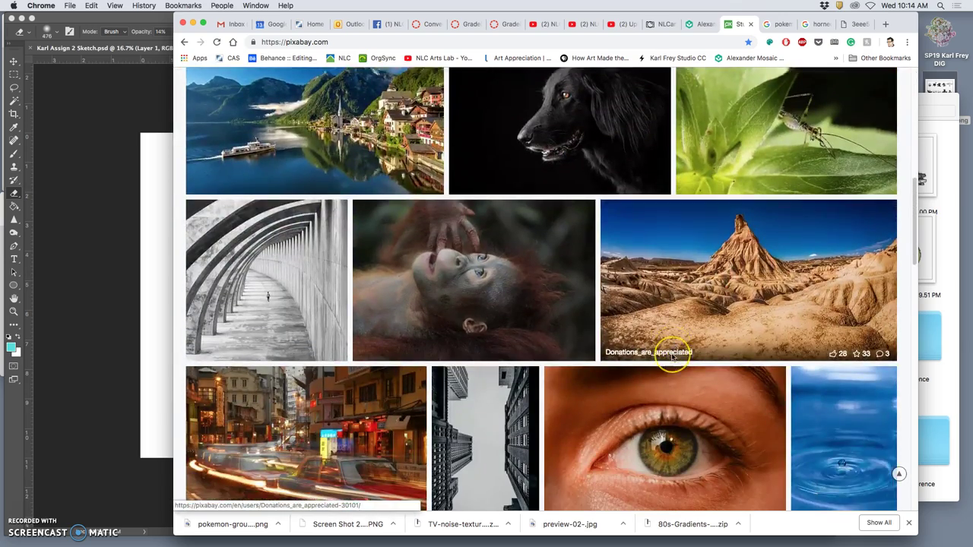
{"action": "scroll", "coordinate": [673, 356], "scroll_direction": "down", "scroll_amount": 3}
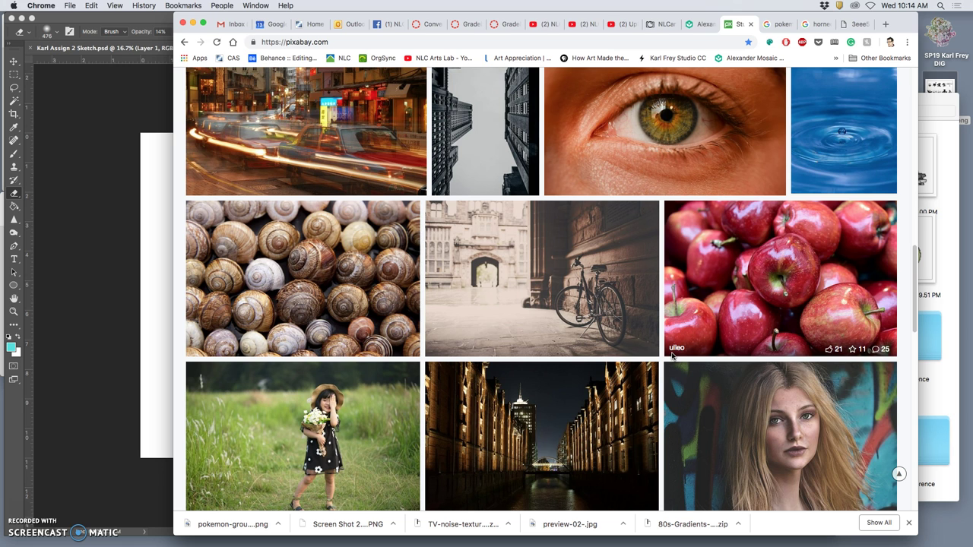
{"action": "scroll", "coordinate": [672, 355], "scroll_direction": "down", "scroll_amount": 9}
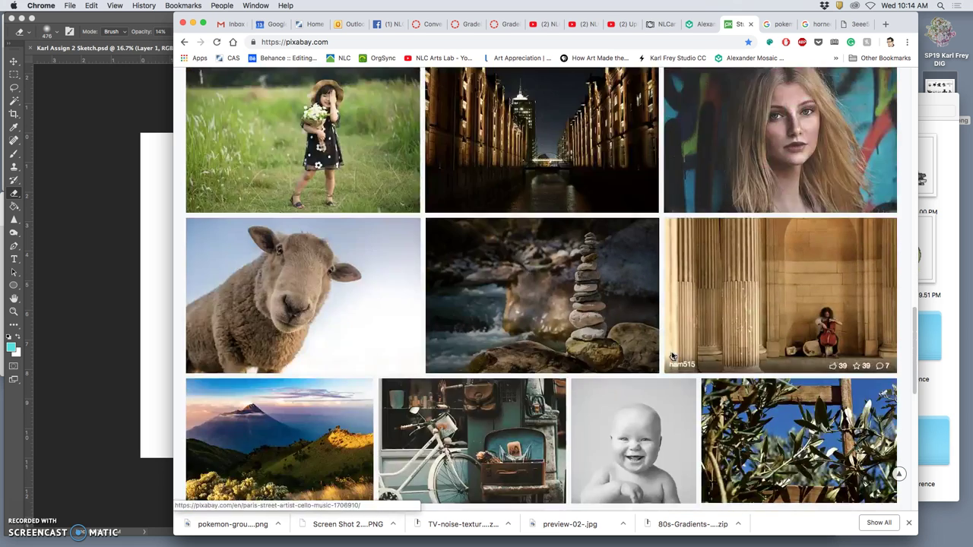
{"action": "scroll", "coordinate": [672, 356], "scroll_direction": "up", "scroll_amount": 15}
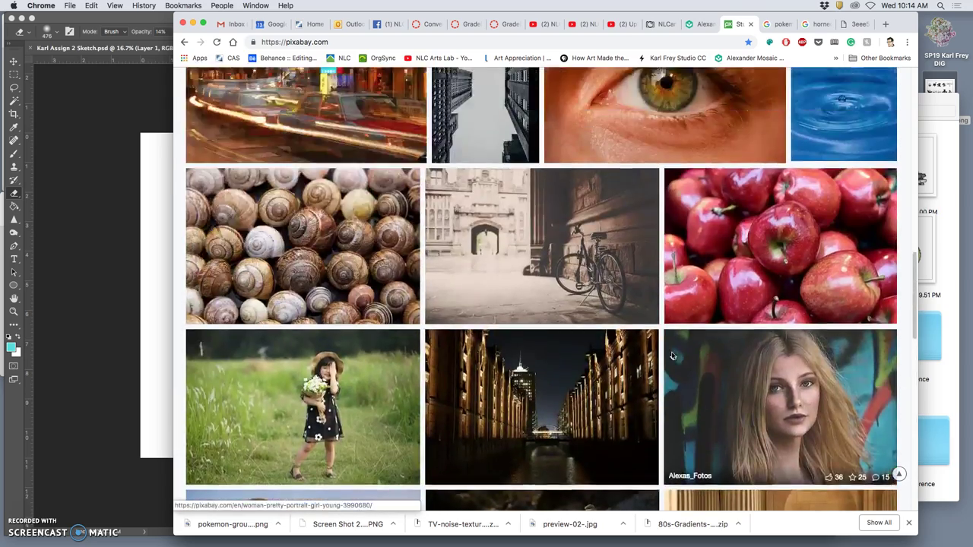
{"action": "scroll", "coordinate": [672, 355], "scroll_direction": "up", "scroll_amount": 7}
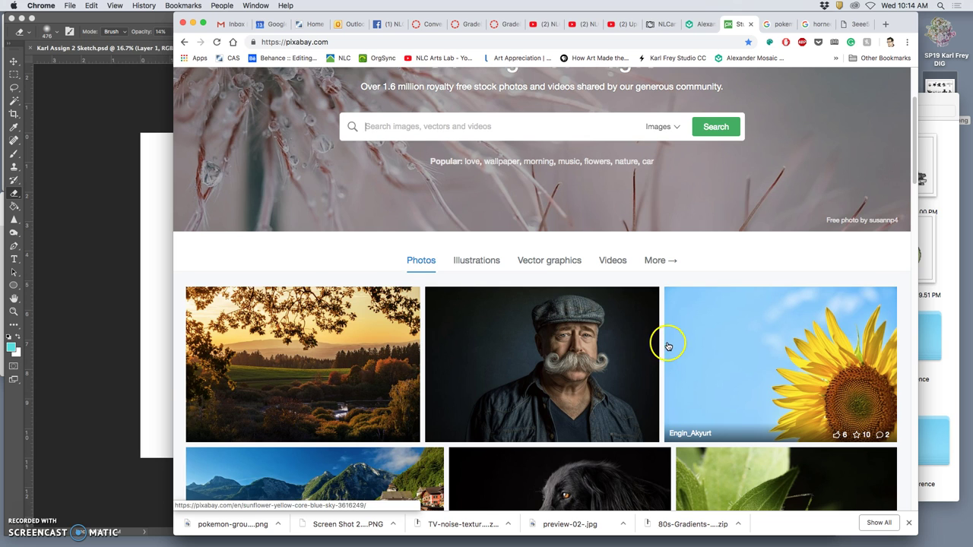
{"action": "scroll", "coordinate": [662, 346], "scroll_direction": "up", "scroll_amount": 2}
Step: Search Pixabay for 'horned lizard' and scroll through the results
{"action": "left_click", "coordinate": [434, 246]}
{"action": "type", "text": "horned lizard"}
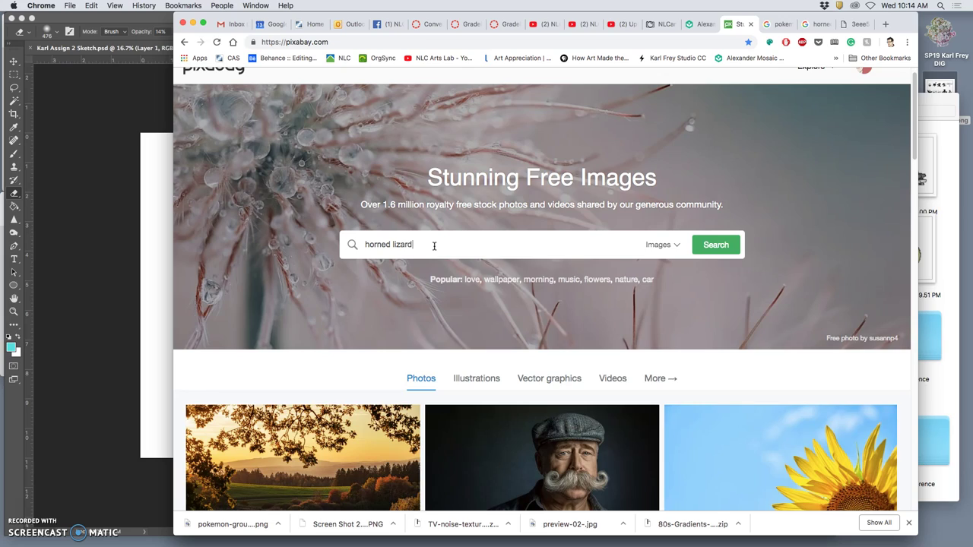
{"action": "key", "text": "Return"}
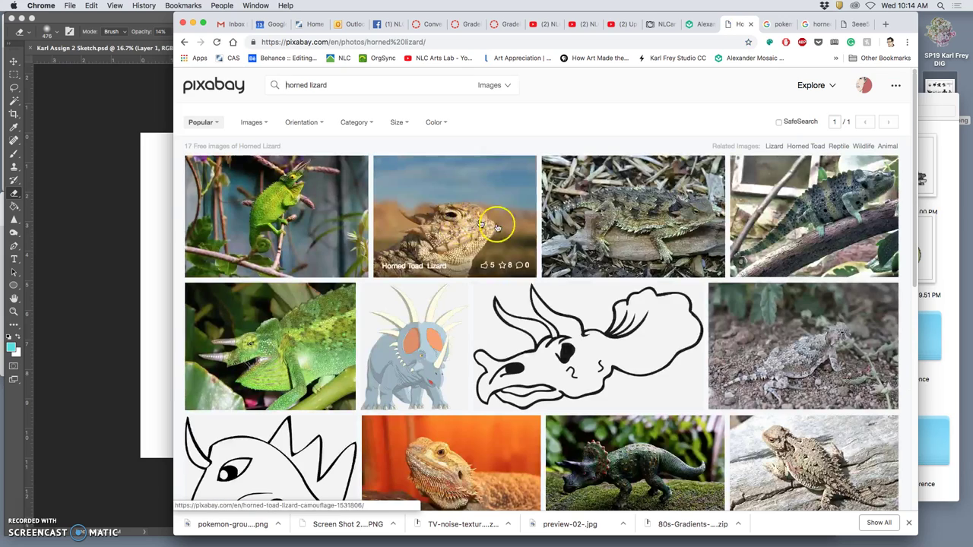
{"action": "scroll", "coordinate": [651, 315], "scroll_direction": "down", "scroll_amount": 5}
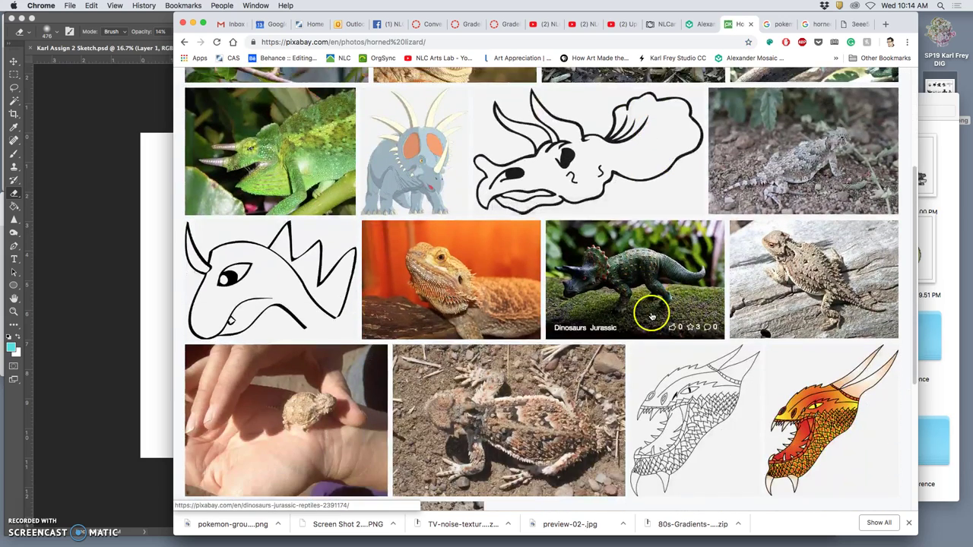
{"action": "scroll", "coordinate": [652, 315], "scroll_direction": "down", "scroll_amount": 1}
Step: Open a horned lizard photo's page and look over its download size choices
{"action": "left_click", "coordinate": [787, 270]}
{"action": "left_click", "coordinate": [783, 207]}
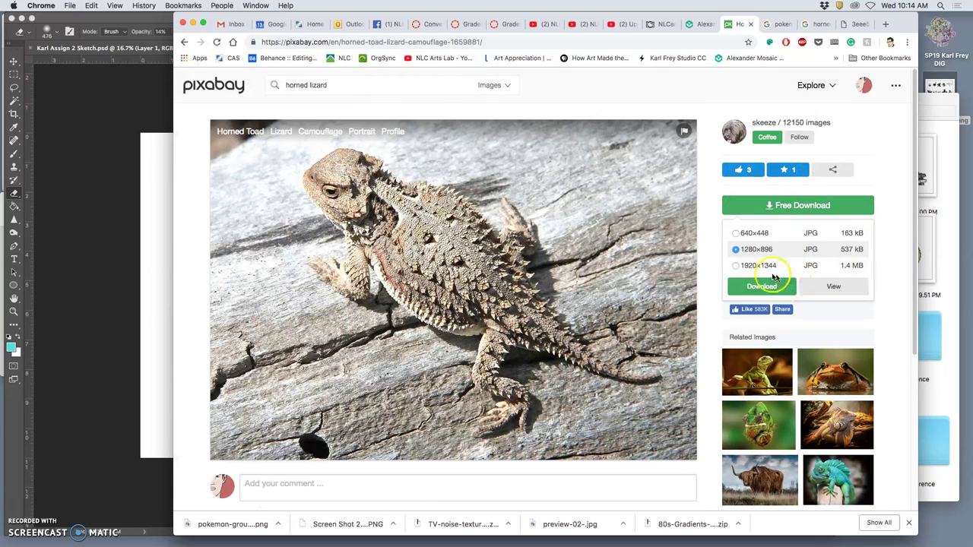
{"action": "left_click", "coordinate": [738, 266]}
{"action": "scroll", "coordinate": [619, 365], "scroll_direction": "down", "scroll_amount": 5}
{"action": "scroll", "coordinate": [623, 367], "scroll_direction": "up", "scroll_amount": 4}
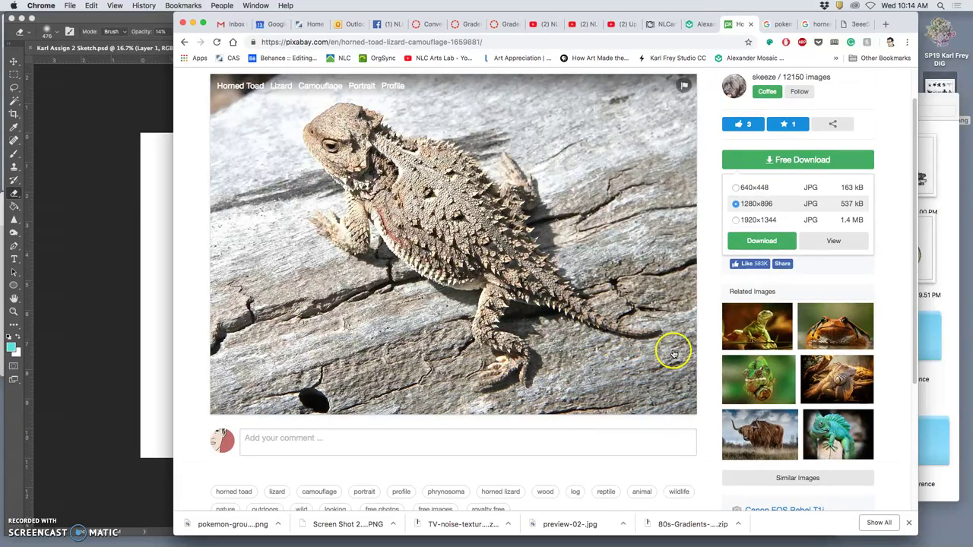
{"action": "scroll", "coordinate": [471, 148], "scroll_direction": "up", "scroll_amount": 1}
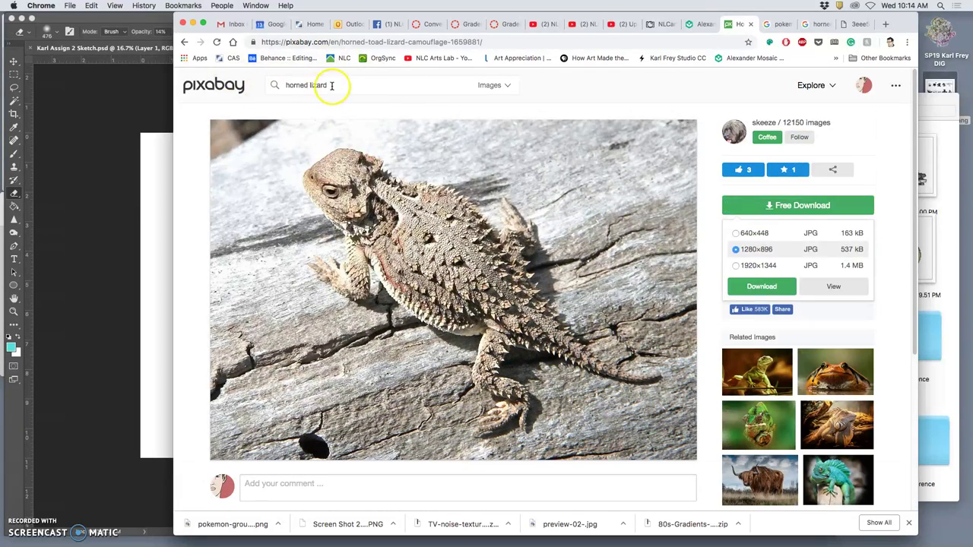
Step: Remove 'horned' from the search to list all lizard photos
{"action": "double_click", "coordinate": [304, 85]}
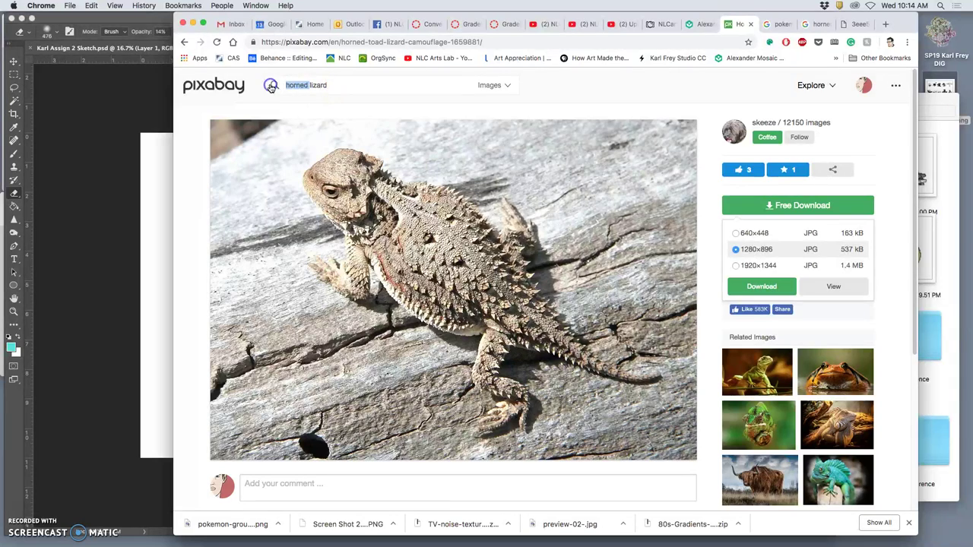
{"action": "key", "text": "BackSpace"}
{"action": "key", "text": "Return"}
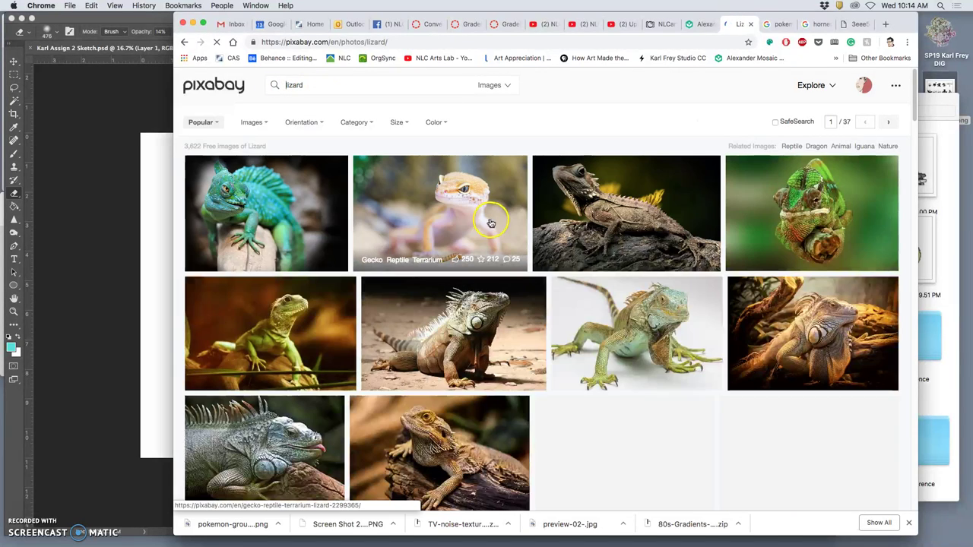
Step: Open the rough knob gecko photo's page and glance back at the Photoshop sketch
{"action": "scroll", "coordinate": [508, 229], "scroll_direction": "down", "scroll_amount": 3}
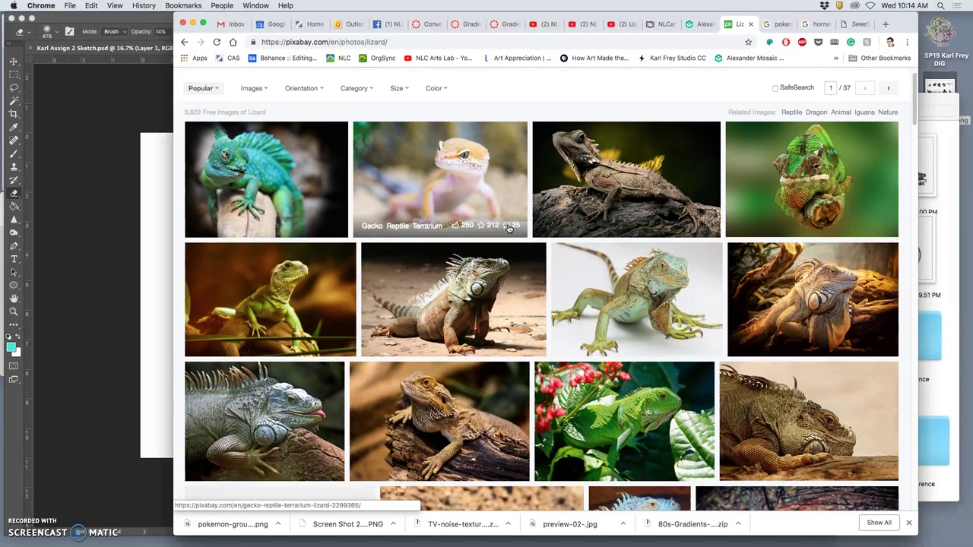
{"action": "scroll", "coordinate": [508, 229], "scroll_direction": "down", "scroll_amount": 8}
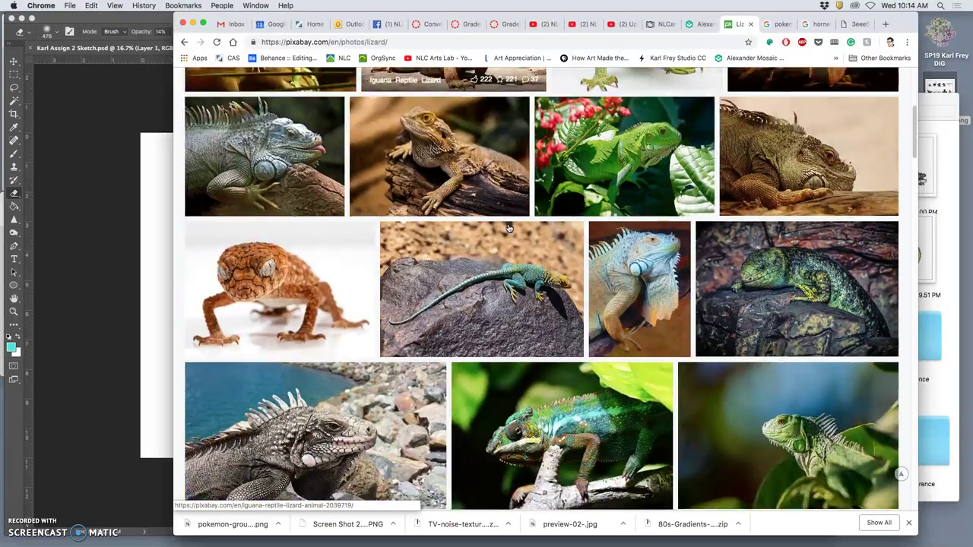
{"action": "left_click", "coordinate": [289, 220]}
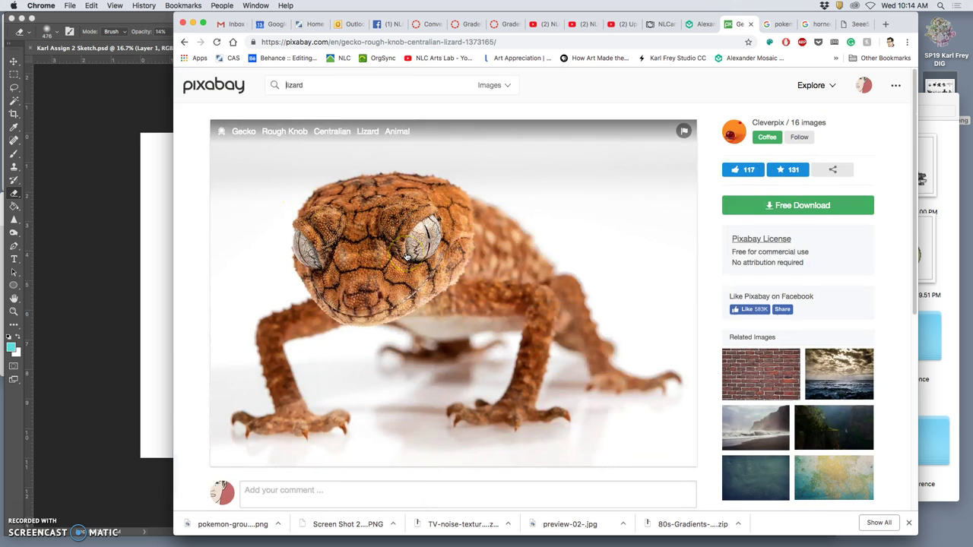
{"action": "left_click", "coordinate": [159, 304]}
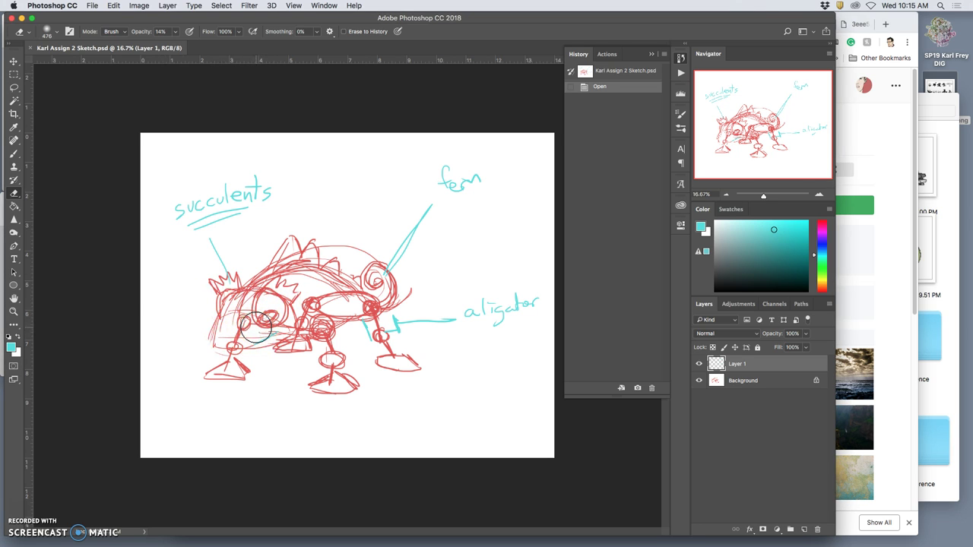
Step: Download the gecko photo at its largest 5383x4559 size
{"action": "left_click", "coordinate": [862, 123]}
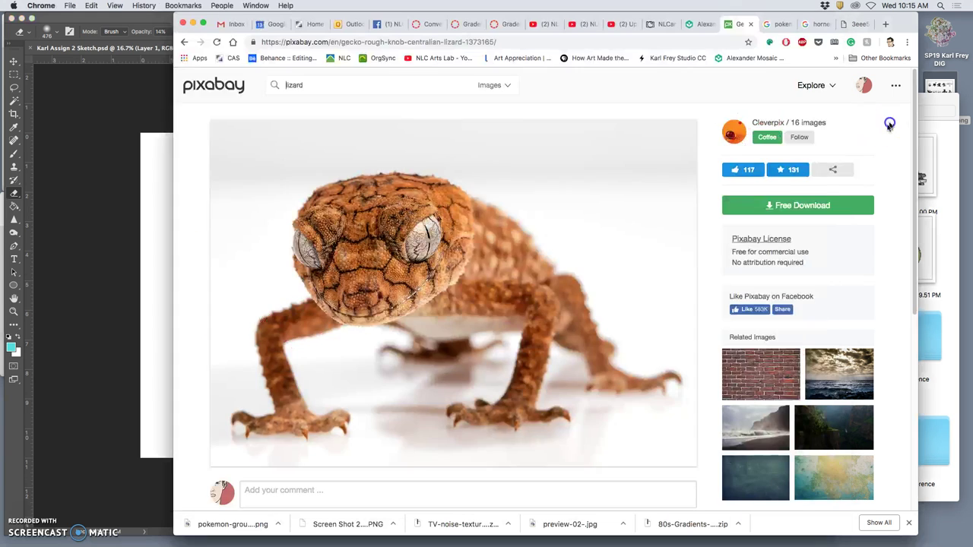
{"action": "scroll", "coordinate": [658, 284], "scroll_direction": "down", "scroll_amount": 10}
{"action": "scroll", "coordinate": [660, 285], "scroll_direction": "up", "scroll_amount": 10}
{"action": "left_click", "coordinate": [734, 208]}
{"action": "left_click", "coordinate": [736, 281]}
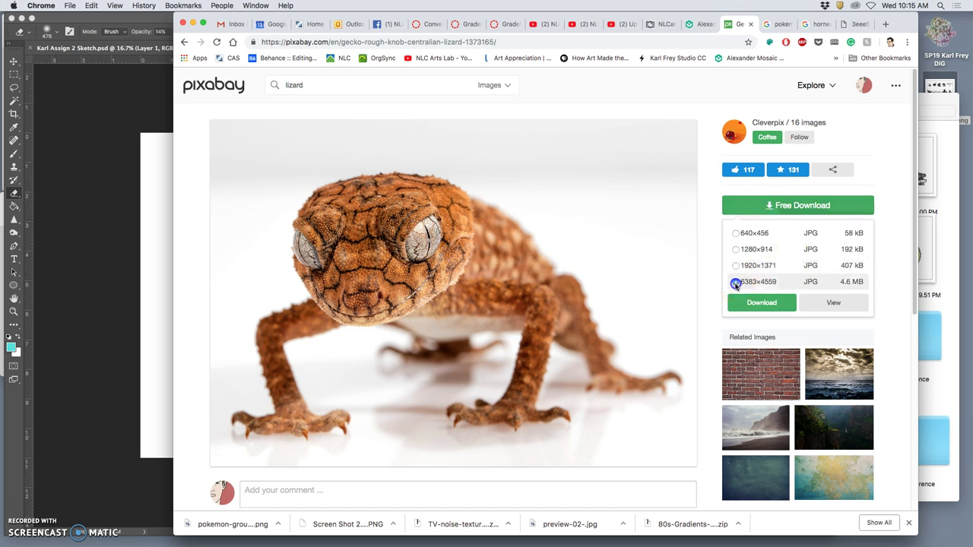
{"action": "left_click", "coordinate": [754, 302]}
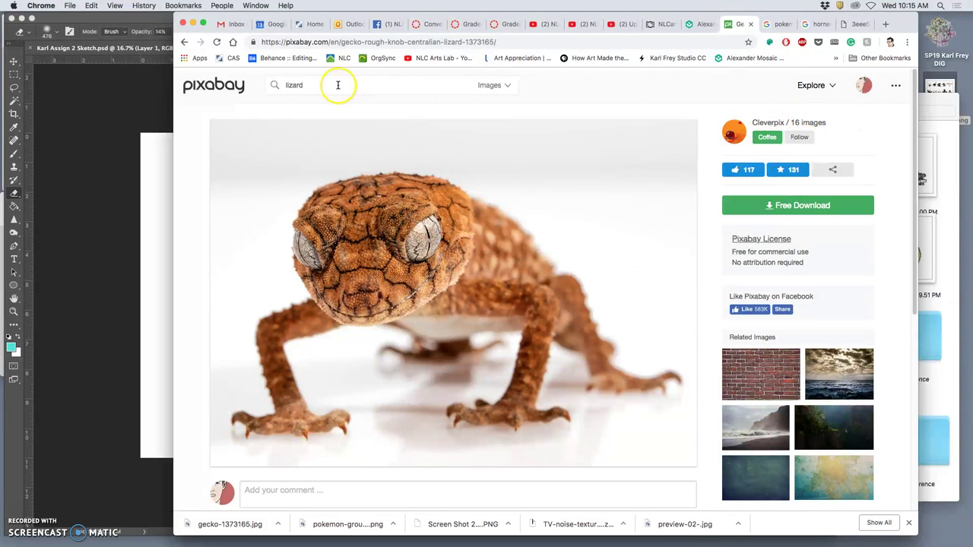
Step: Replace the 'lizard' search with 'mushrooms' on Pixabay
{"action": "left_click_drag", "start_coordinate": [337, 85], "coordinate": [274, 84]}
{"action": "type", "text": "mush"}
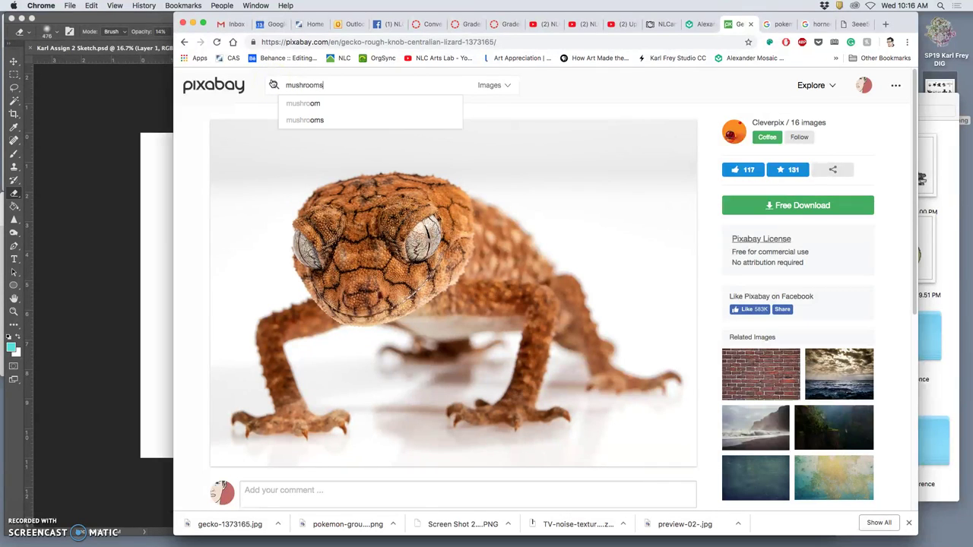
{"action": "type", "text": "rooms"}
{"action": "key", "text": "Return"}
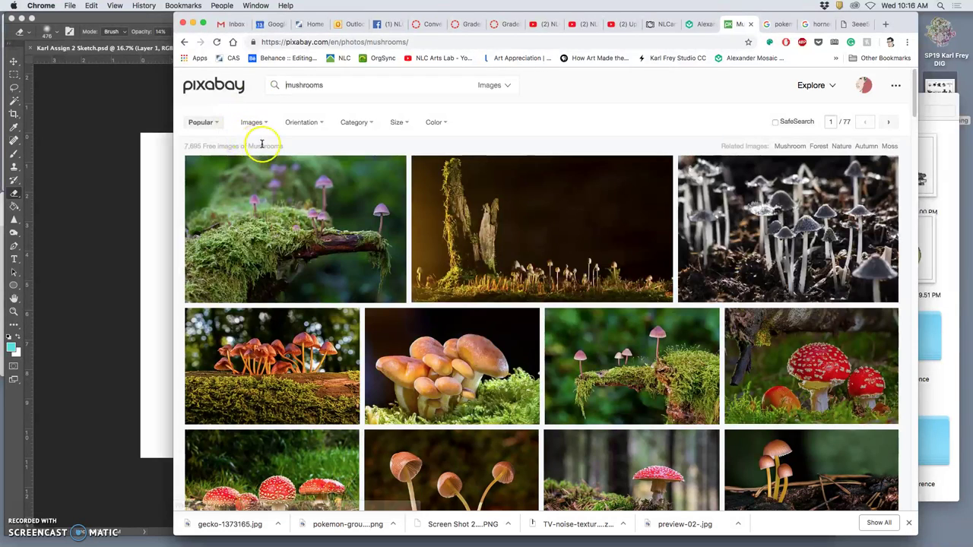
Step: Check the Photoshop sketch, then bring the Assignment #2 folder window up beside the mushroom results
{"action": "left_click", "coordinate": [159, 213]}
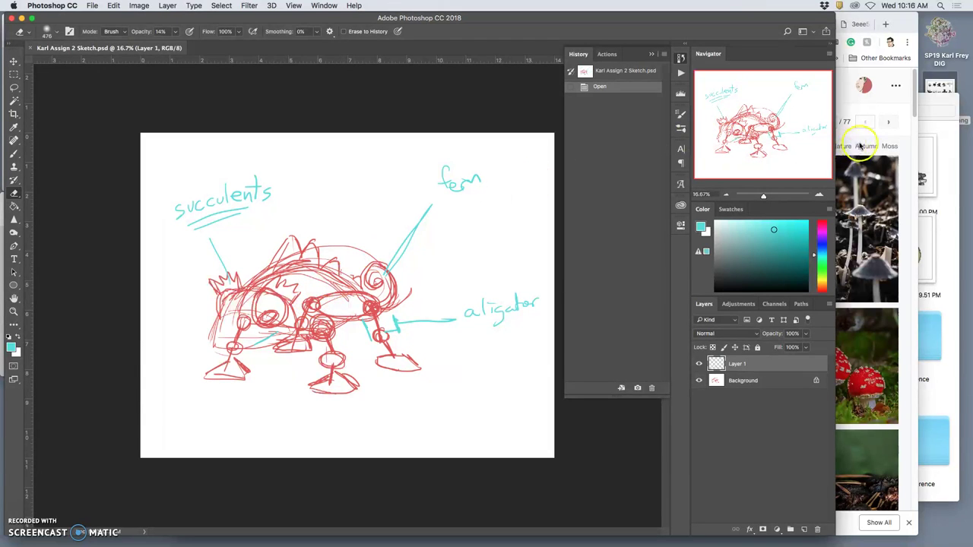
{"action": "left_click", "coordinate": [888, 111]}
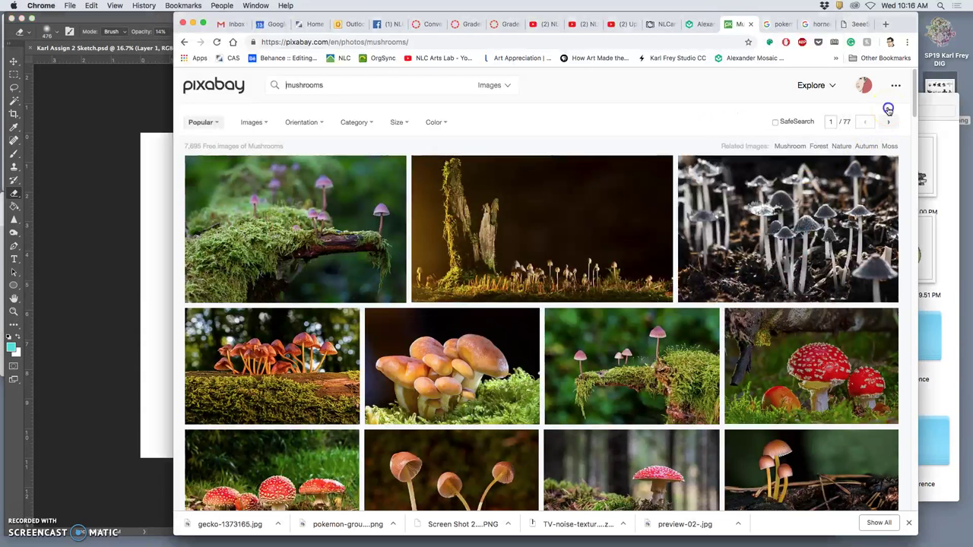
{"action": "left_click", "coordinate": [939, 247]}
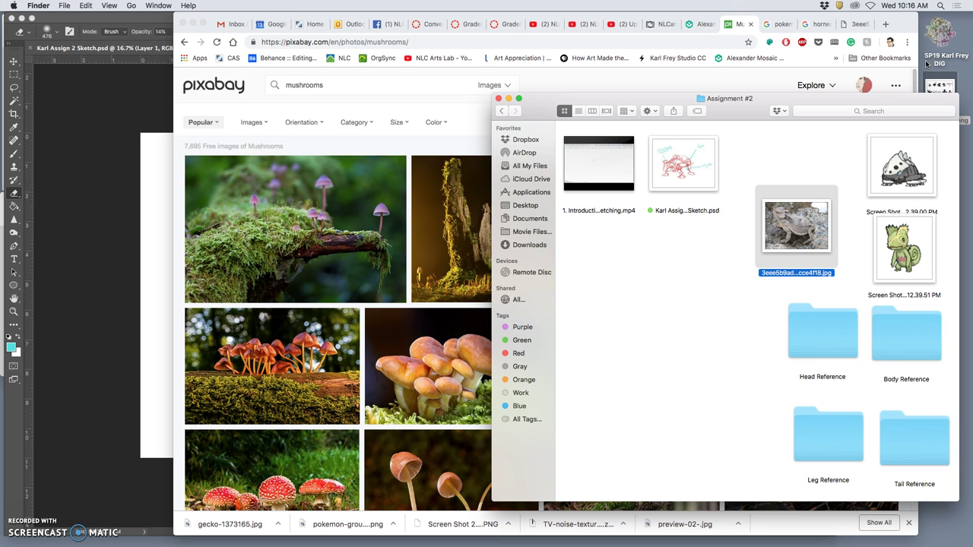
Step: Scroll down through the Pixabay mushroom photo results
{"action": "scroll", "coordinate": [390, 277], "scroll_direction": "down", "scroll_amount": 5}
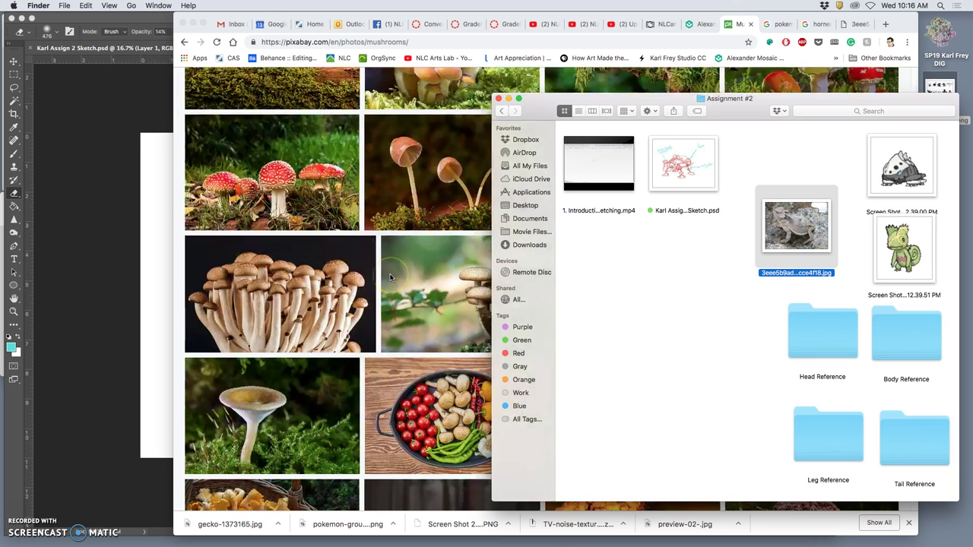
{"action": "scroll", "coordinate": [390, 278], "scroll_direction": "down", "scroll_amount": 12}
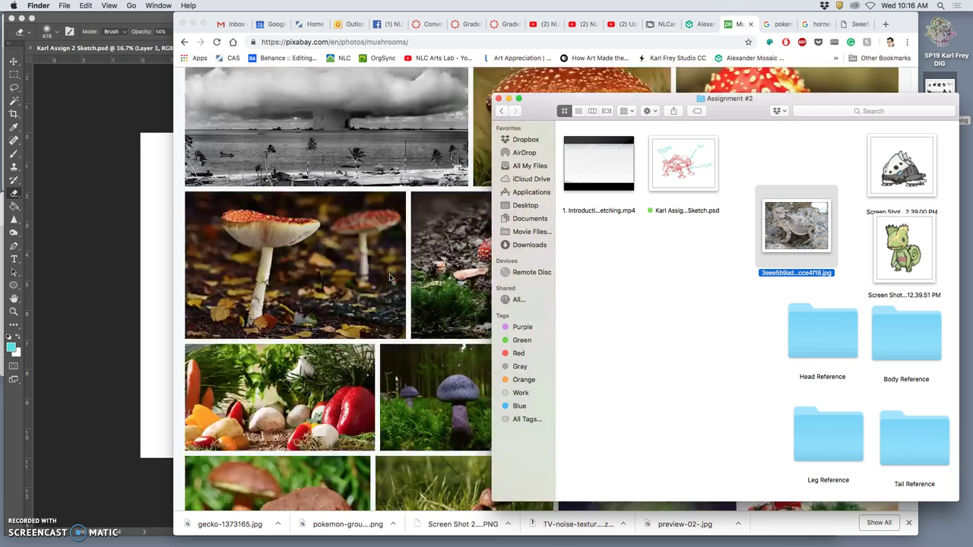
{"action": "scroll", "coordinate": [390, 277], "scroll_direction": "down", "scroll_amount": 15}
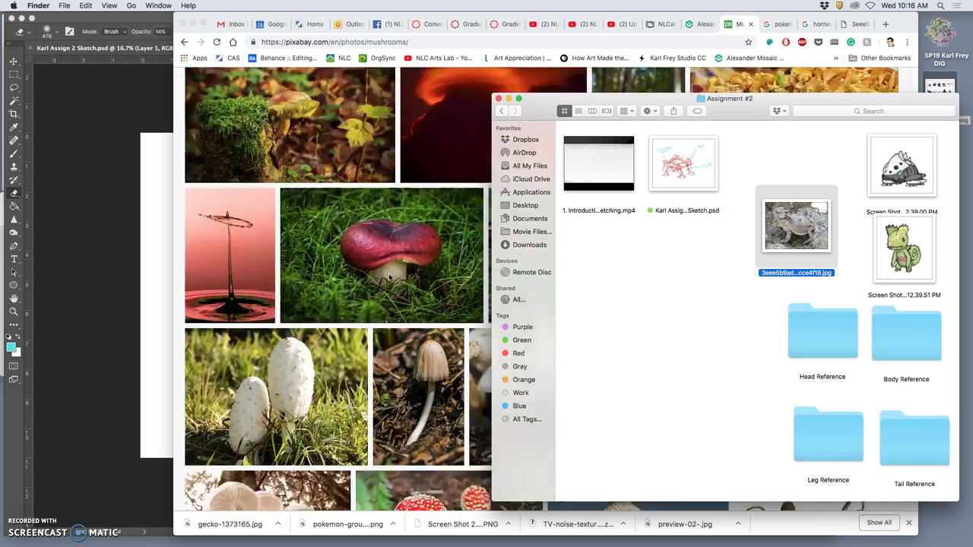
{"action": "scroll", "coordinate": [388, 277], "scroll_direction": "down", "scroll_amount": 6}
{"action": "scroll", "coordinate": [389, 277], "scroll_direction": "up", "scroll_amount": 3}
{"action": "scroll", "coordinate": [389, 276], "scroll_direction": "down", "scroll_amount": 1}
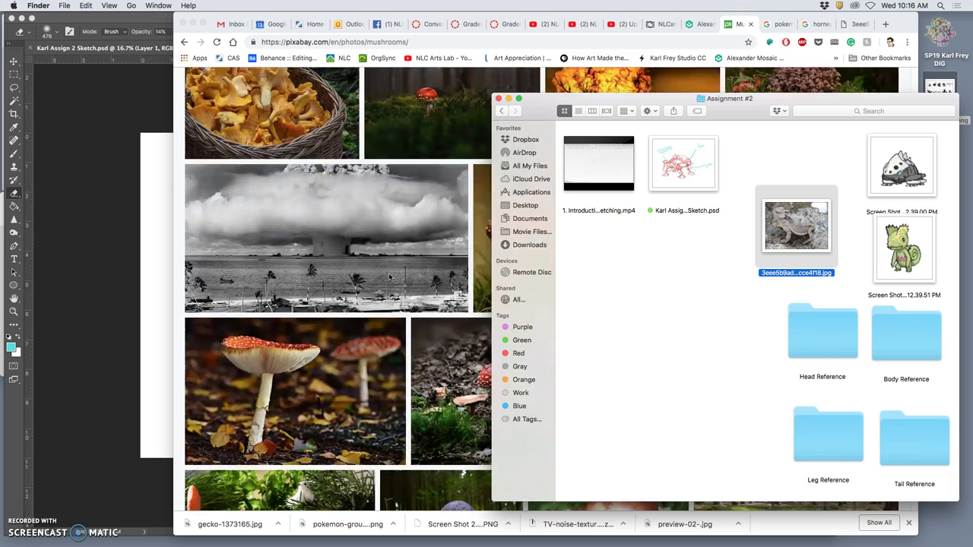
{"action": "scroll", "coordinate": [389, 277], "scroll_direction": "down", "scroll_amount": 5}
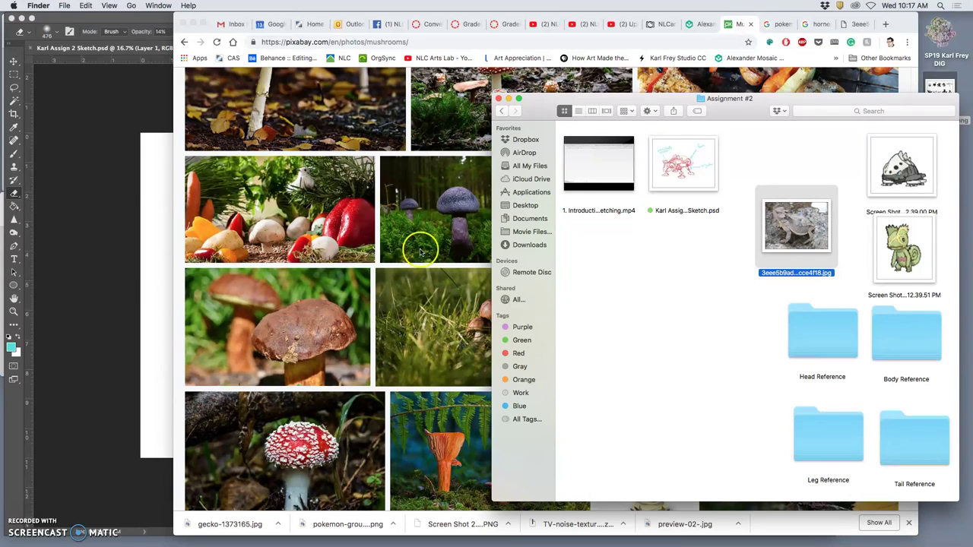
{"action": "scroll", "coordinate": [460, 237], "scroll_direction": "down", "scroll_amount": 10}
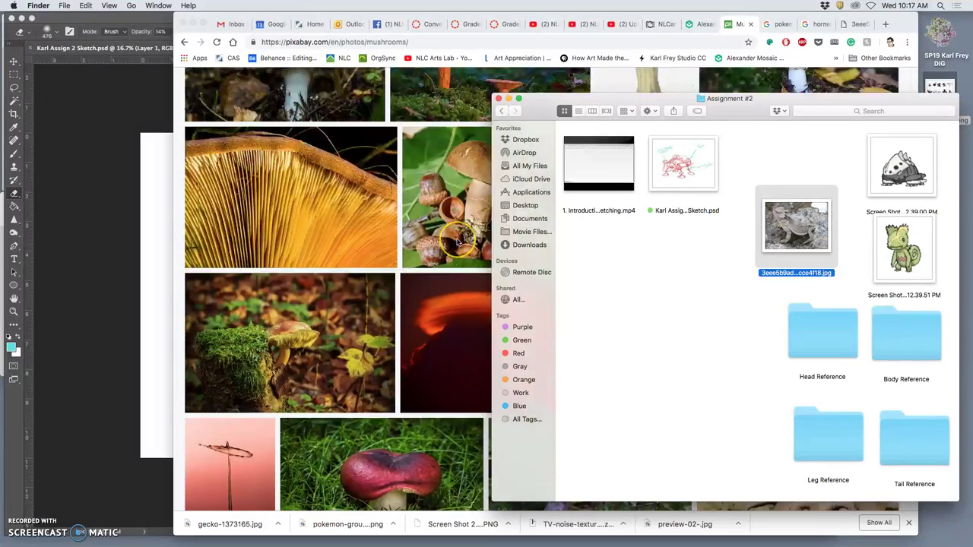
{"action": "scroll", "coordinate": [457, 242], "scroll_direction": "down", "scroll_amount": 3}
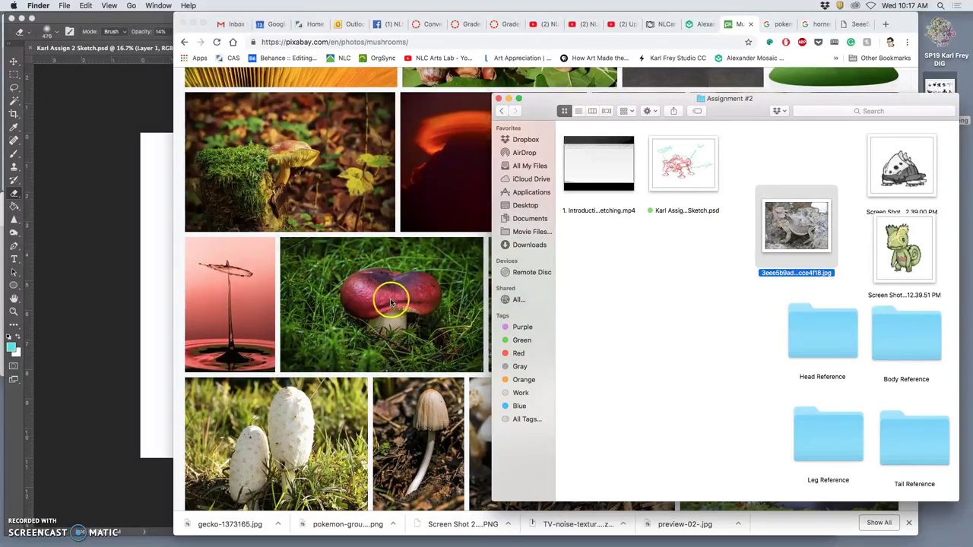
{"action": "scroll", "coordinate": [390, 298], "scroll_direction": "down", "scroll_amount": 10}
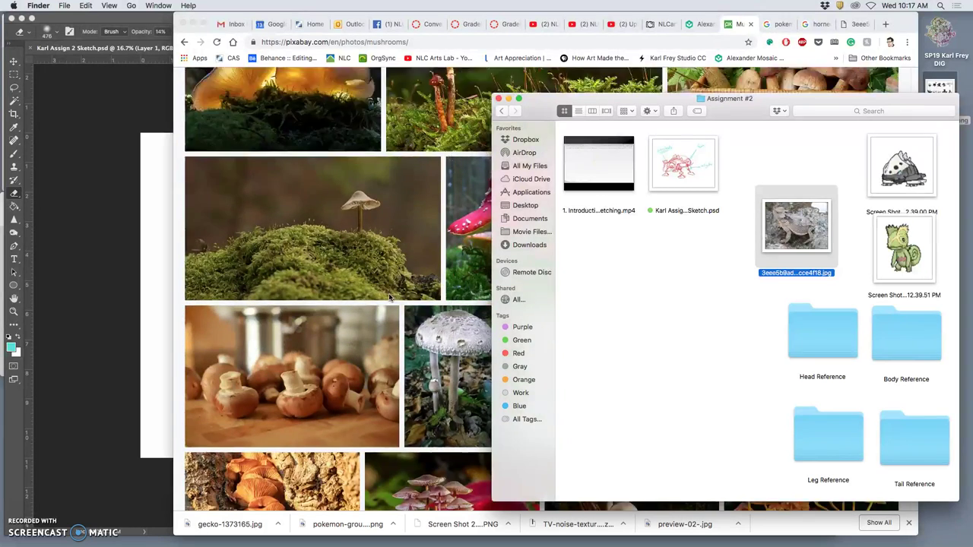
{"action": "scroll", "coordinate": [389, 297], "scroll_direction": "down", "scroll_amount": 3}
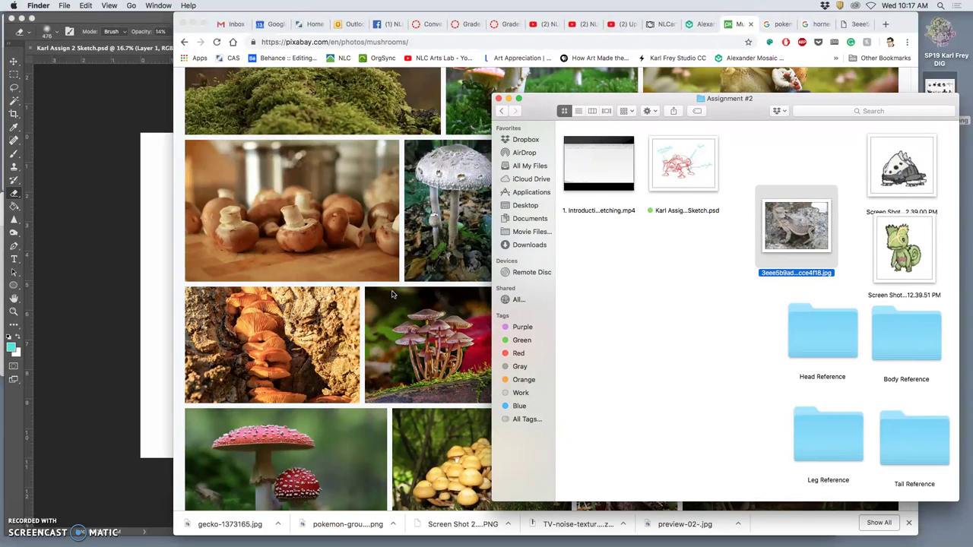
{"action": "scroll", "coordinate": [426, 278], "scroll_direction": "up", "scroll_amount": 6}
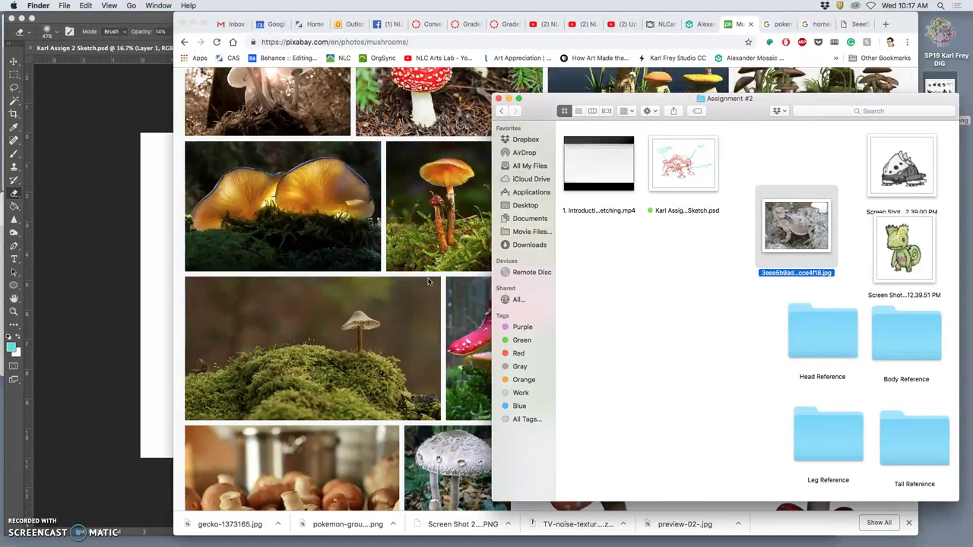
{"action": "scroll", "coordinate": [428, 281], "scroll_direction": "down", "scroll_amount": 5}
Step: Download the fly agaric mushroom photo at 3000×1997, then return to the Photoshop sketch
{"action": "left_click", "coordinate": [456, 271]}
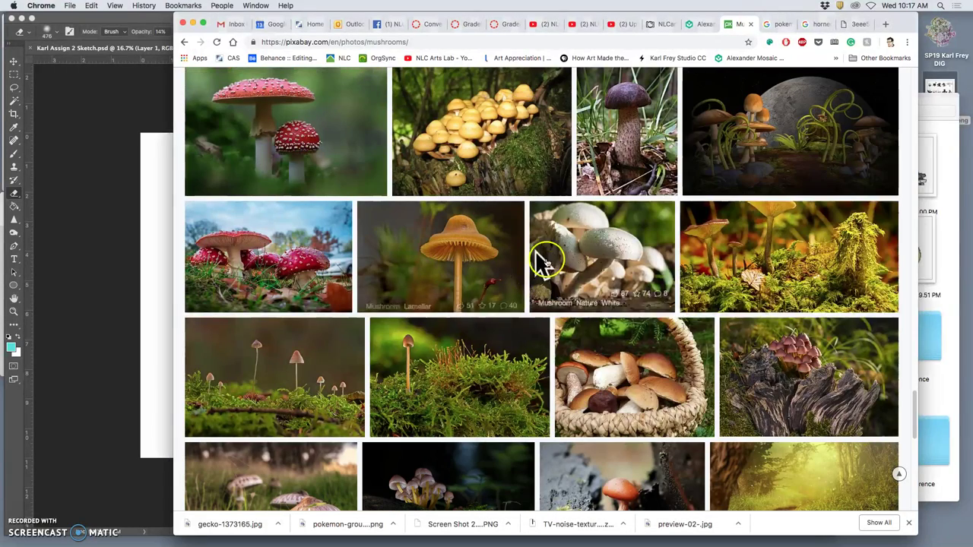
{"action": "left_click", "coordinate": [296, 143]}
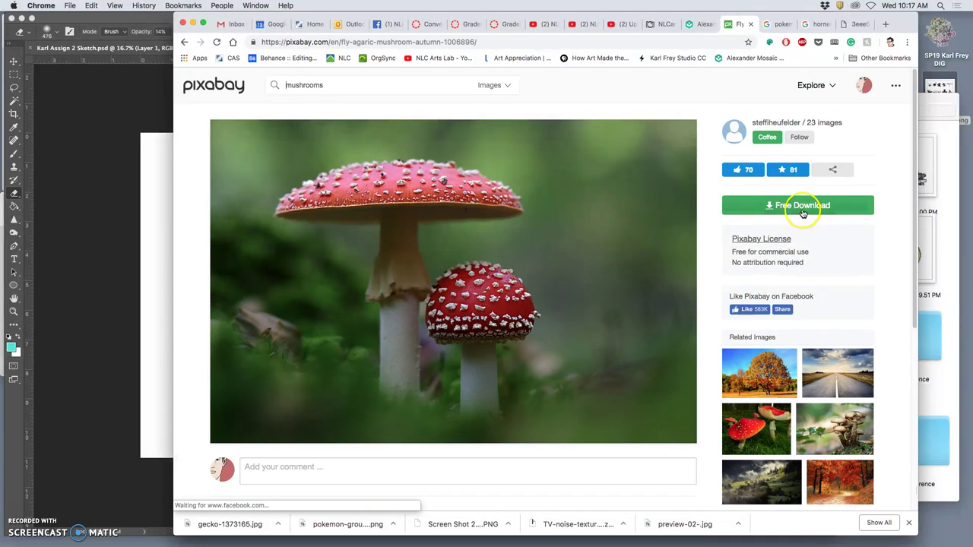
{"action": "left_click", "coordinate": [802, 213]}
{"action": "left_click", "coordinate": [735, 281]}
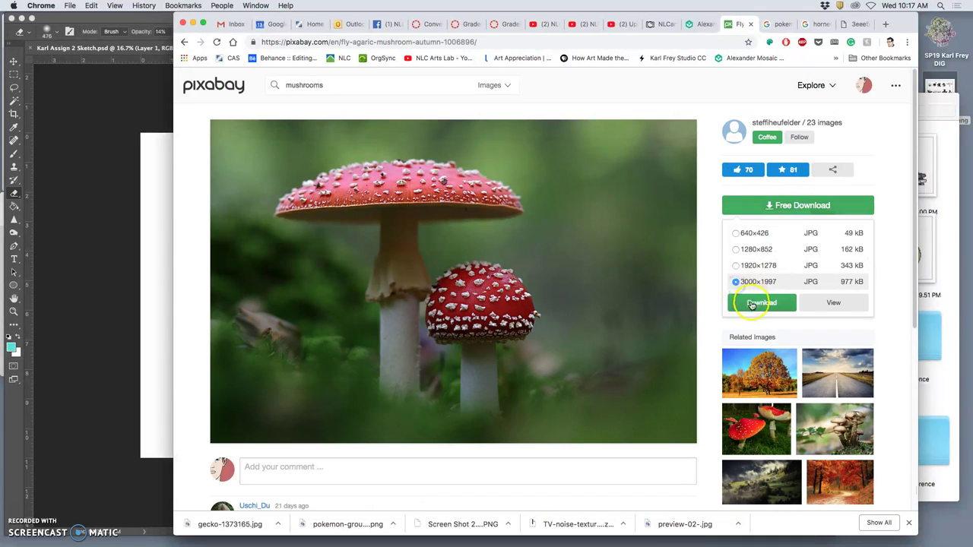
{"action": "left_click", "coordinate": [752, 305]}
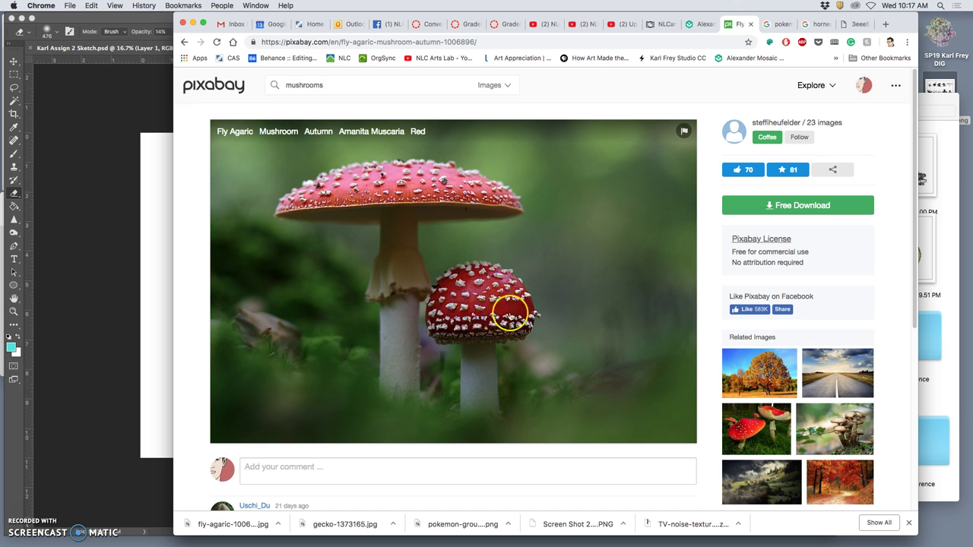
{"action": "left_click", "coordinate": [156, 295]}
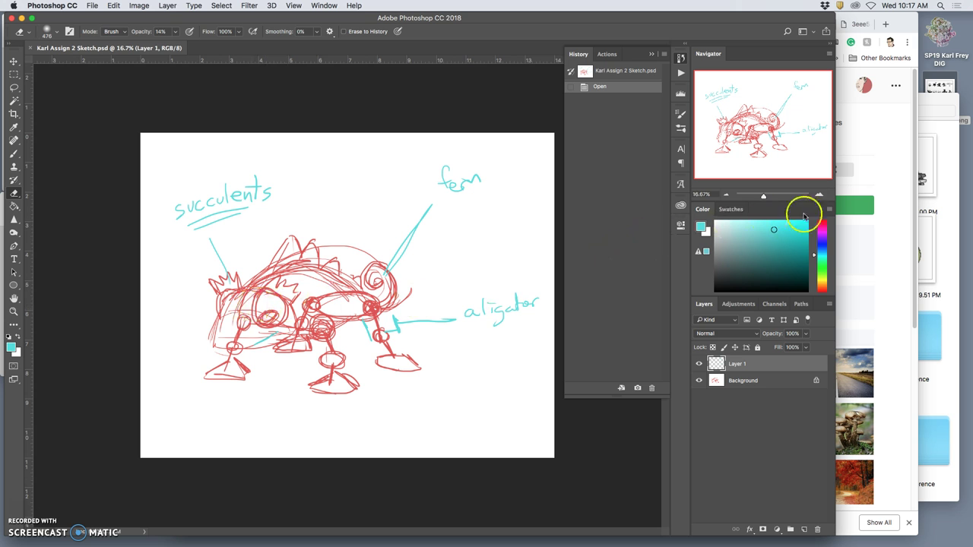
Step: Open the recent Downloads in a Finder folder window
{"action": "left_click", "coordinate": [892, 236]}
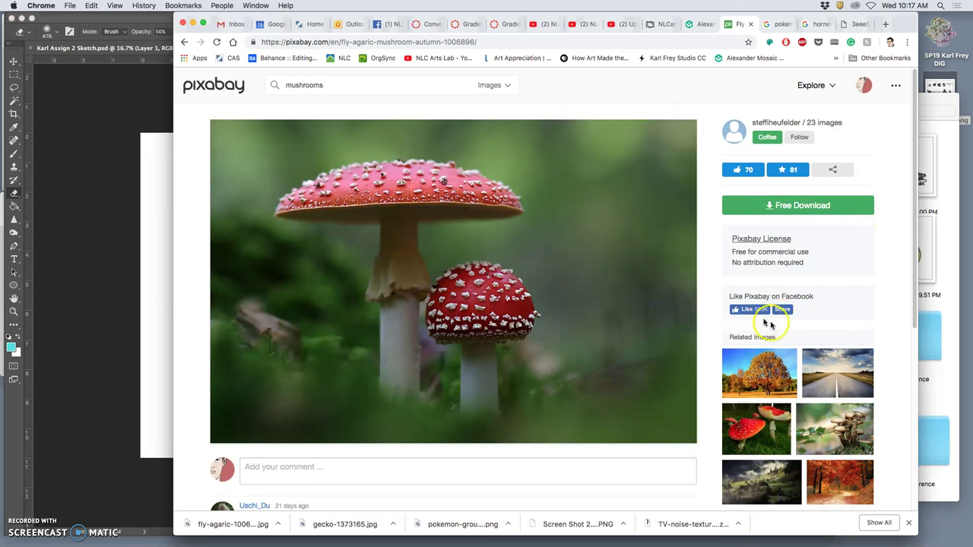
{"action": "mouse_move", "coordinate": [757, 540]}
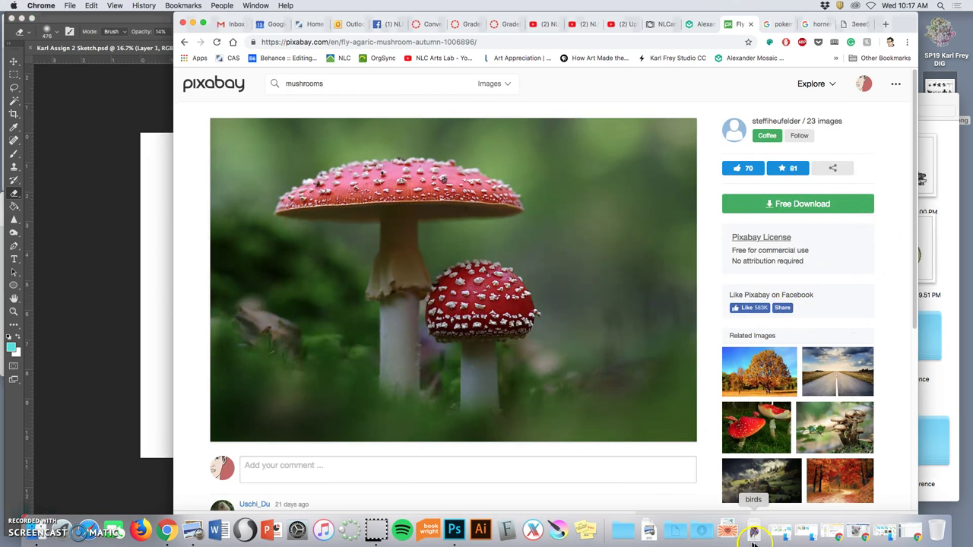
{"action": "left_click", "coordinate": [701, 530]}
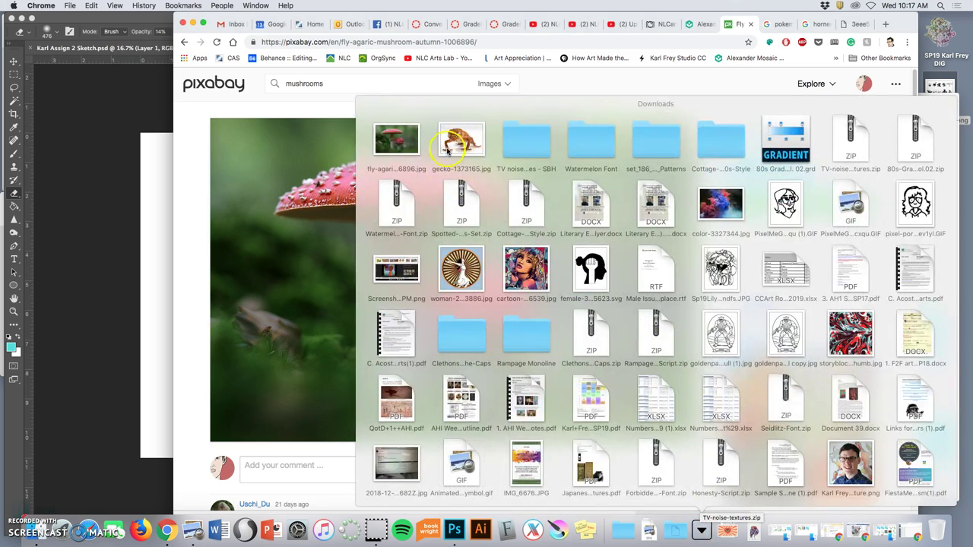
{"action": "scroll", "coordinate": [772, 447], "scroll_direction": "down", "scroll_amount": 10}
{"action": "left_click", "coordinate": [651, 462]}
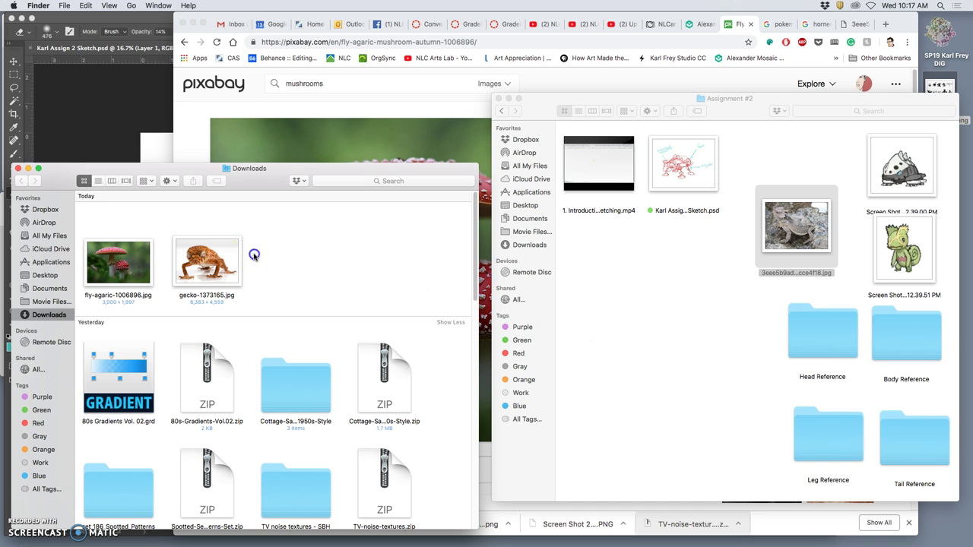
Step: Move the gecko photo into Head Reference and the fly agaric photo into Leg Reference
{"action": "mouse_move", "coordinate": [207, 262]}
{"action": "left_mouse_down"}
{"action": "mouse_move", "coordinate": [675, 262]}
{"action": "mouse_move", "coordinate": [826, 327]}
{"action": "mouse_move", "coordinate": [917, 352]}
{"action": "mouse_move", "coordinate": [836, 441]}
{"action": "mouse_move", "coordinate": [793, 434]}
{"action": "mouse_move", "coordinate": [777, 502]}
{"action": "mouse_move", "coordinate": [785, 347]}
{"action": "mouse_move", "coordinate": [927, 346]}
{"action": "mouse_move", "coordinate": [913, 495]}
{"action": "mouse_move", "coordinate": [800, 456]}
{"action": "mouse_move", "coordinate": [804, 410]}
{"action": "mouse_move", "coordinate": [897, 323]}
{"action": "mouse_move", "coordinate": [855, 371]}
{"action": "mouse_move", "coordinate": [669, 167]}
{"action": "mouse_move", "coordinate": [678, 167]}
{"action": "mouse_move", "coordinate": [755, 352]}
{"action": "mouse_move", "coordinate": [817, 335]}
{"action": "left_mouse_up"}
{"action": "left_click", "coordinate": [300, 259]}
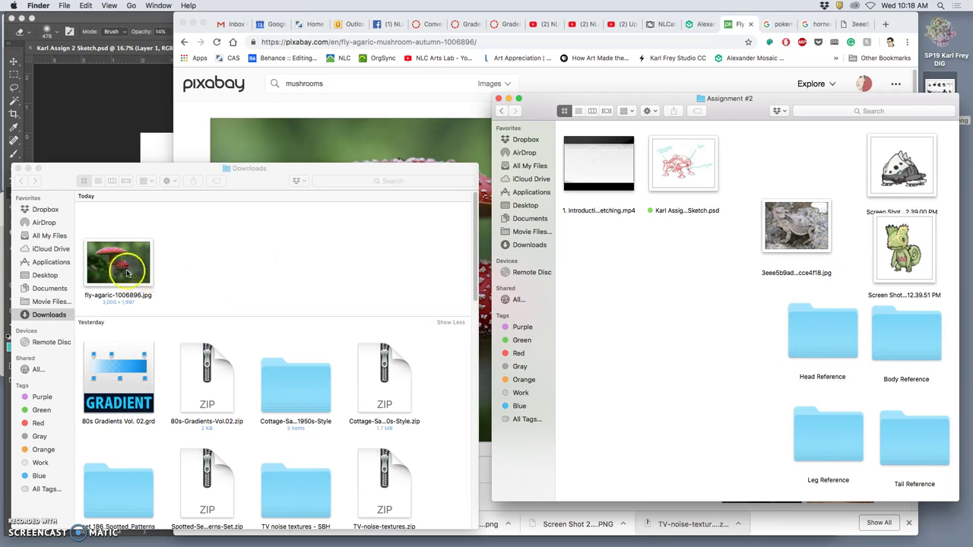
{"action": "left_click_drag", "start_coordinate": [127, 270], "coordinate": [825, 445]}
{"action": "left_click", "coordinate": [723, 401]}
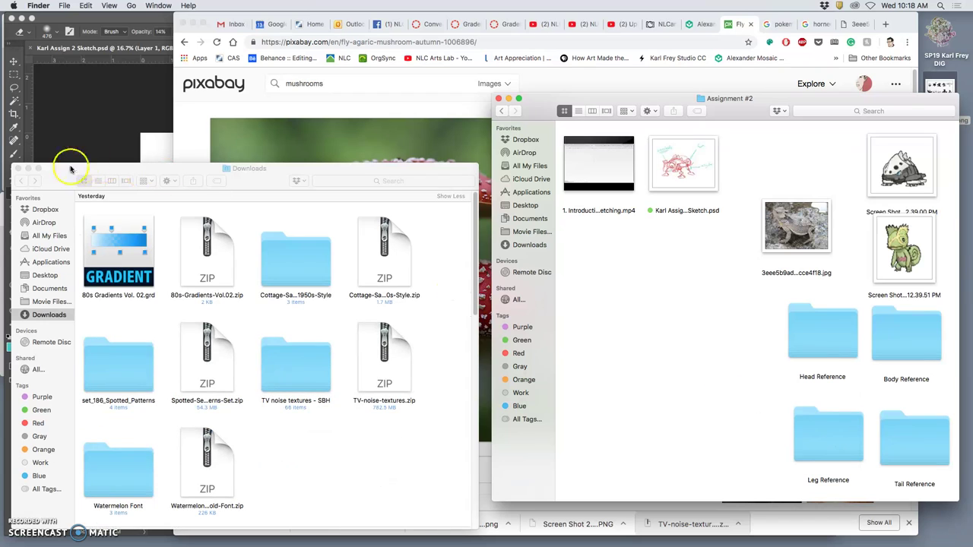
Step: Close the Downloads window and open the Head Reference folder to look through it
{"action": "left_click", "coordinate": [19, 168]}
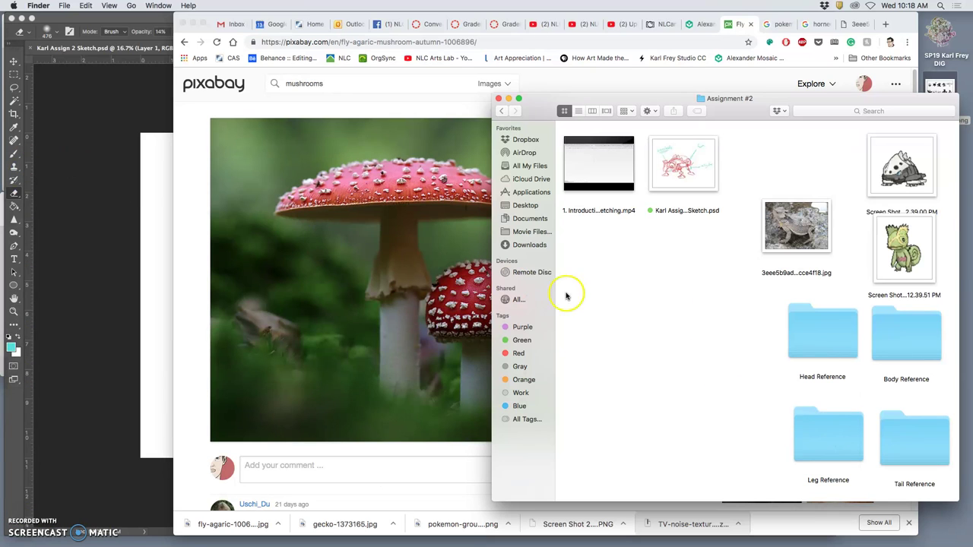
{"action": "double_click", "coordinate": [801, 335]}
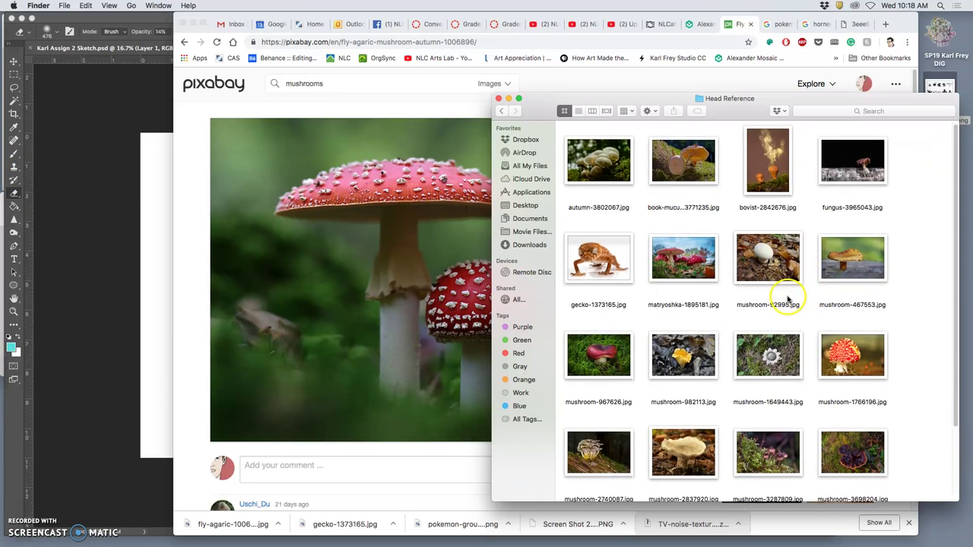
{"action": "scroll", "coordinate": [791, 258], "scroll_direction": "down", "scroll_amount": 1}
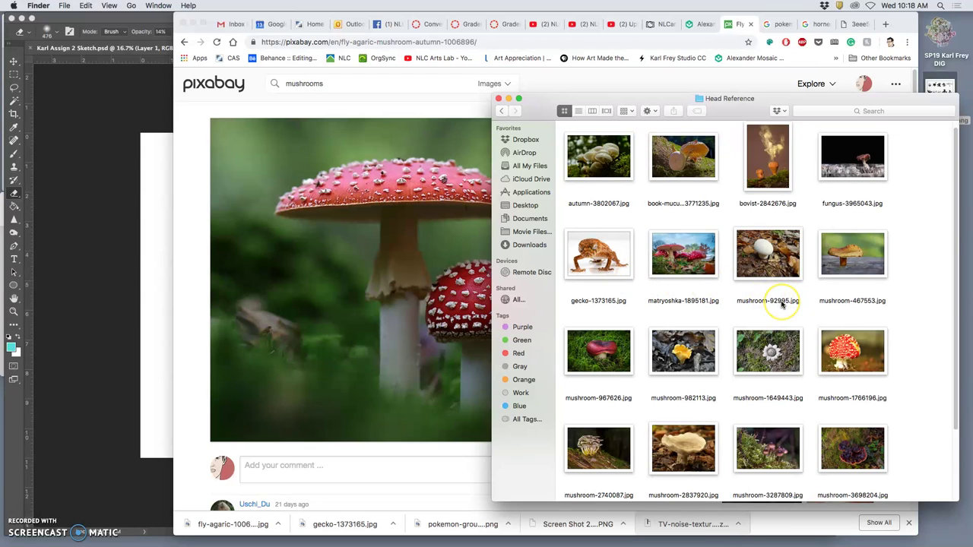
{"action": "scroll", "coordinate": [783, 305], "scroll_direction": "down", "scroll_amount": 3}
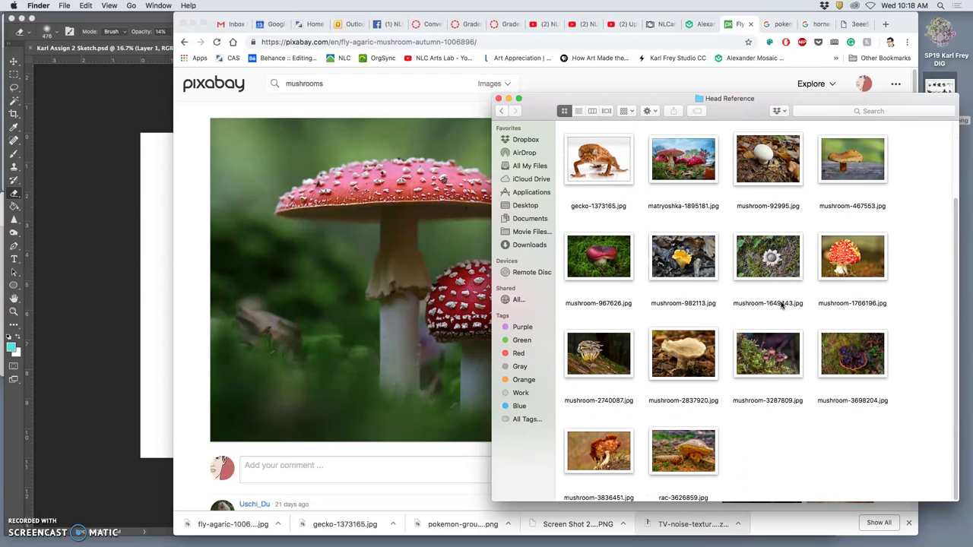
{"action": "scroll", "coordinate": [782, 304], "scroll_direction": "up", "scroll_amount": 3}
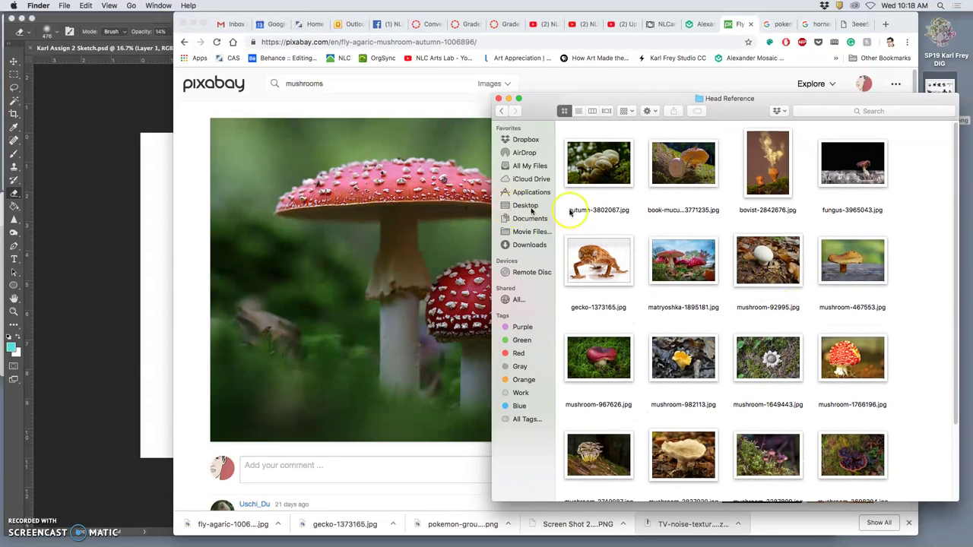
Step: Open bovist-2842676.jpg in Preview, zoom in and enlarge its window
{"action": "double_click", "coordinate": [757, 181]}
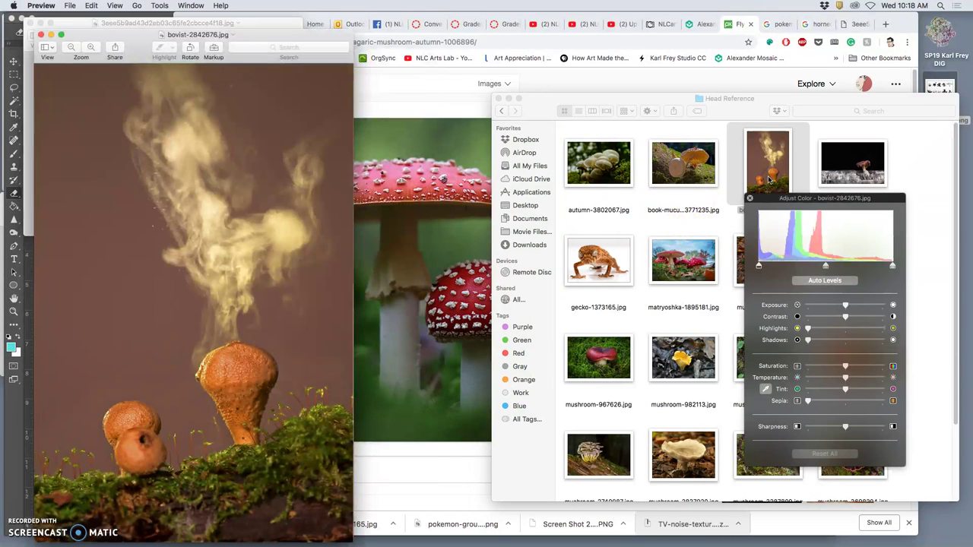
{"action": "left_click", "coordinate": [116, 6]}
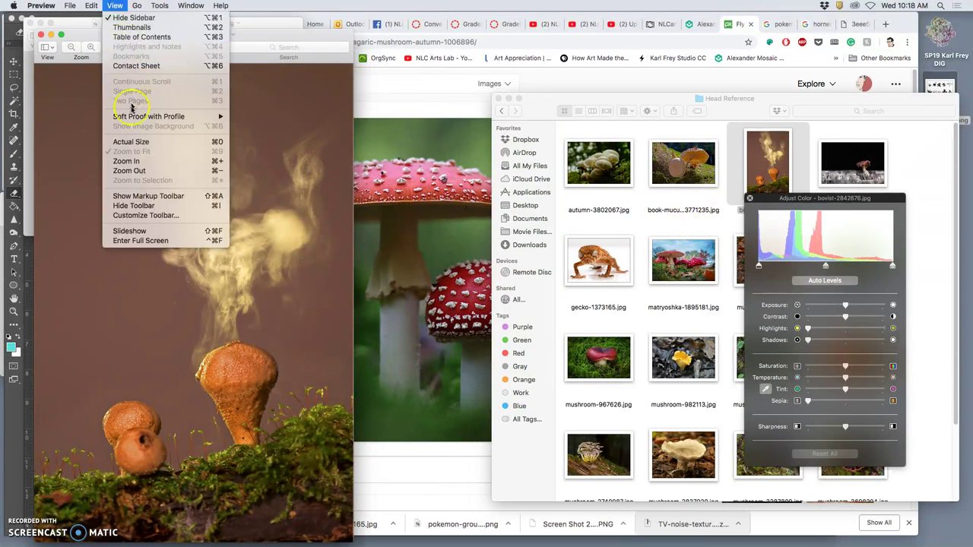
{"action": "left_click", "coordinate": [126, 160]}
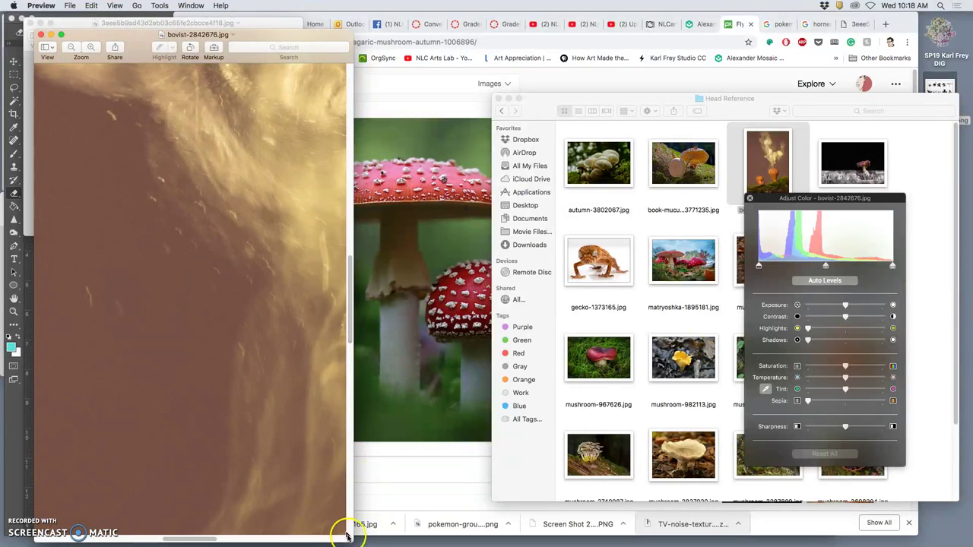
{"action": "left_click_drag", "start_coordinate": [351, 537], "coordinate": [867, 539]}
Step: Scroll through the bovist photo, then close it and the gecko reference photo
{"action": "scroll", "coordinate": [528, 397], "scroll_direction": "up", "scroll_amount": 3}
{"action": "scroll", "coordinate": [527, 400], "scroll_direction": "down", "scroll_amount": 5}
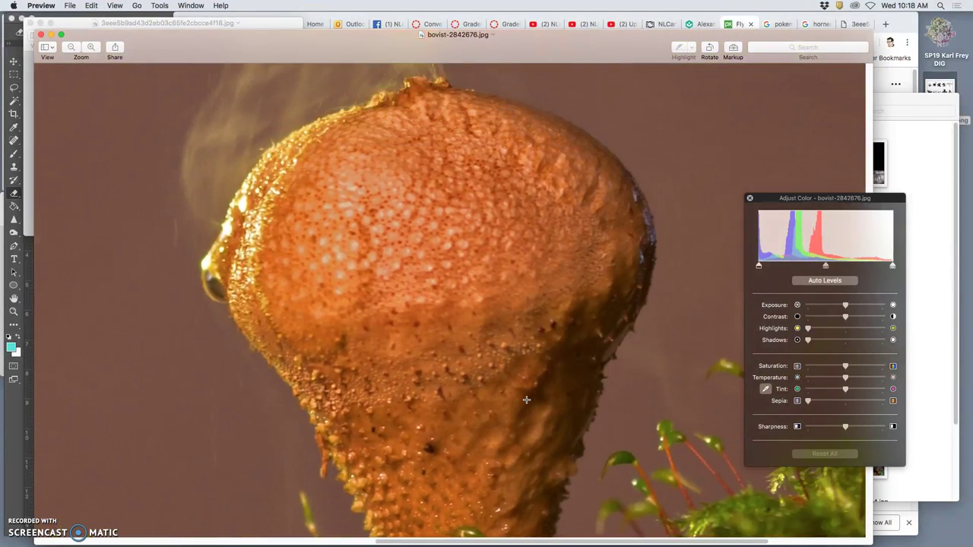
{"action": "scroll", "coordinate": [527, 400], "scroll_direction": "down", "scroll_amount": 2}
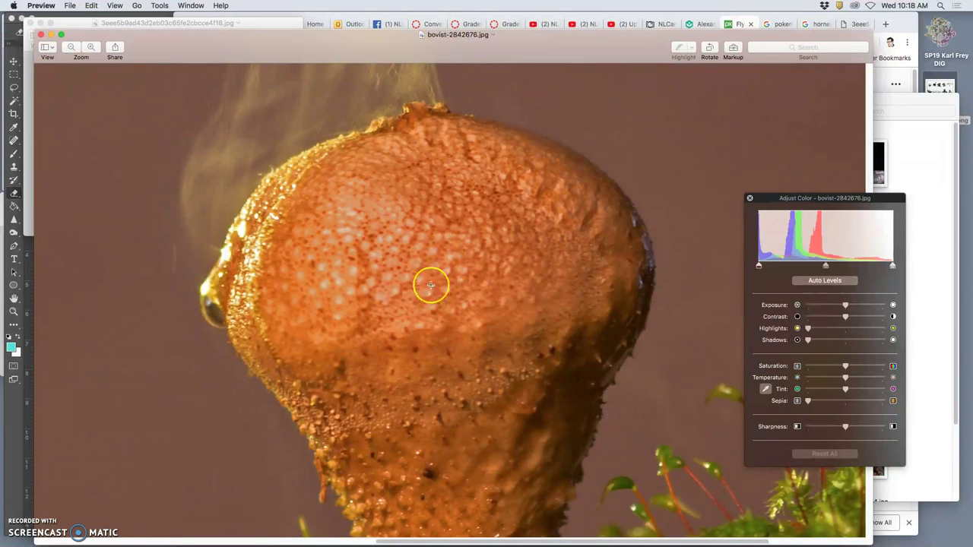
{"action": "scroll", "coordinate": [422, 298], "scroll_direction": "down", "scroll_amount": 5}
{"action": "scroll", "coordinate": [421, 299], "scroll_direction": "down", "scroll_amount": 5}
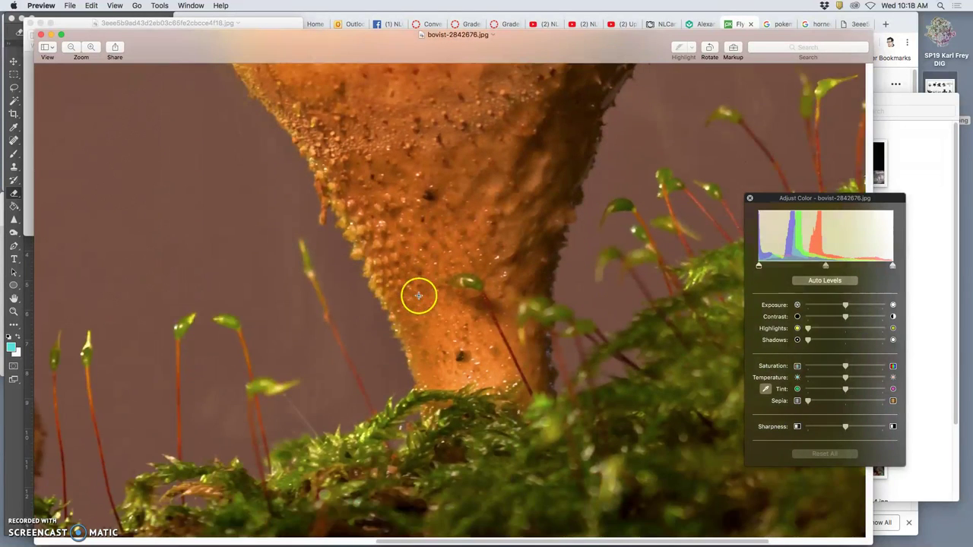
{"action": "scroll", "coordinate": [416, 294], "scroll_direction": "up", "scroll_amount": 15}
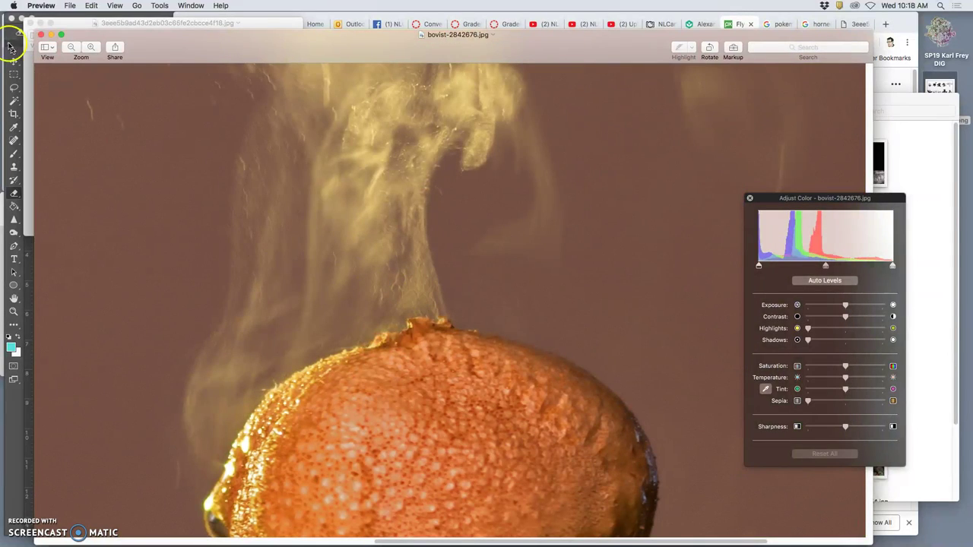
{"action": "left_click", "coordinate": [40, 35]}
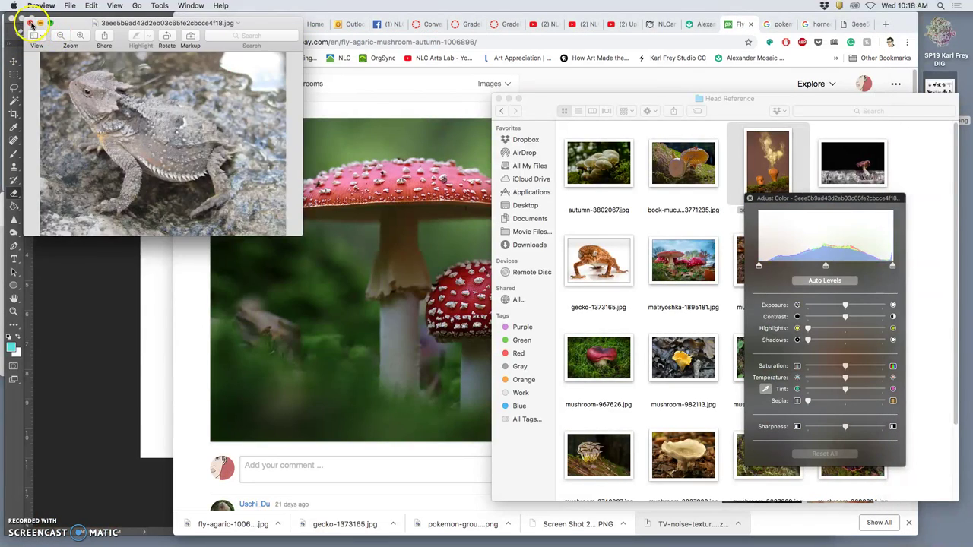
{"action": "left_click", "coordinate": [30, 24]}
Step: Erase stray sketch lines on the creature's body, then step Finder back to the Assignment #2 folder
{"action": "left_click", "coordinate": [139, 177]}
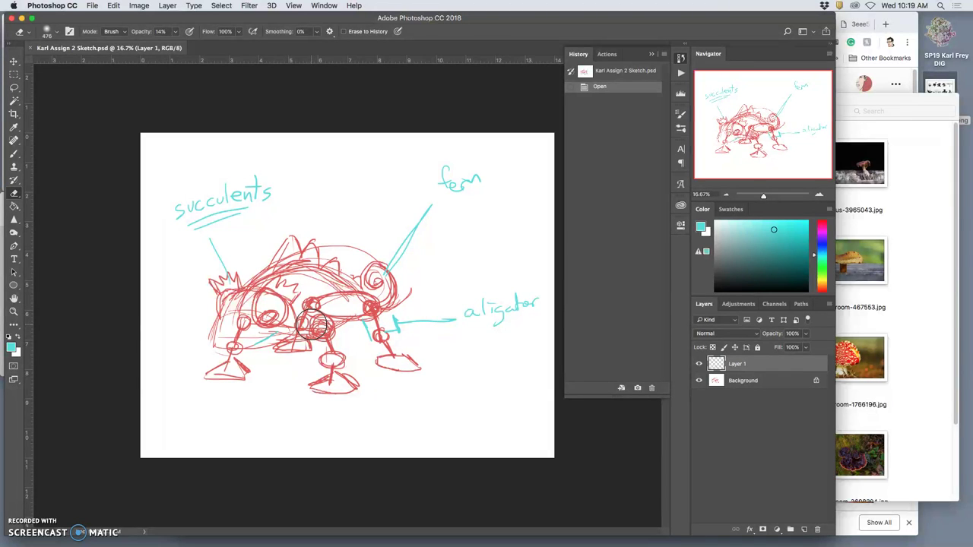
{"action": "mouse_move", "coordinate": [311, 326]}
{"action": "left_mouse_down"}
{"action": "mouse_move", "coordinate": [266, 333]}
{"action": "mouse_move", "coordinate": [351, 300]}
{"action": "mouse_move", "coordinate": [292, 292]}
{"action": "mouse_move", "coordinate": [366, 306]}
{"action": "mouse_move", "coordinate": [298, 332]}
{"action": "mouse_move", "coordinate": [280, 305]}
{"action": "mouse_move", "coordinate": [295, 313]}
{"action": "mouse_move", "coordinate": [344, 304]}
{"action": "left_mouse_up"}
{"action": "left_click", "coordinate": [917, 97]}
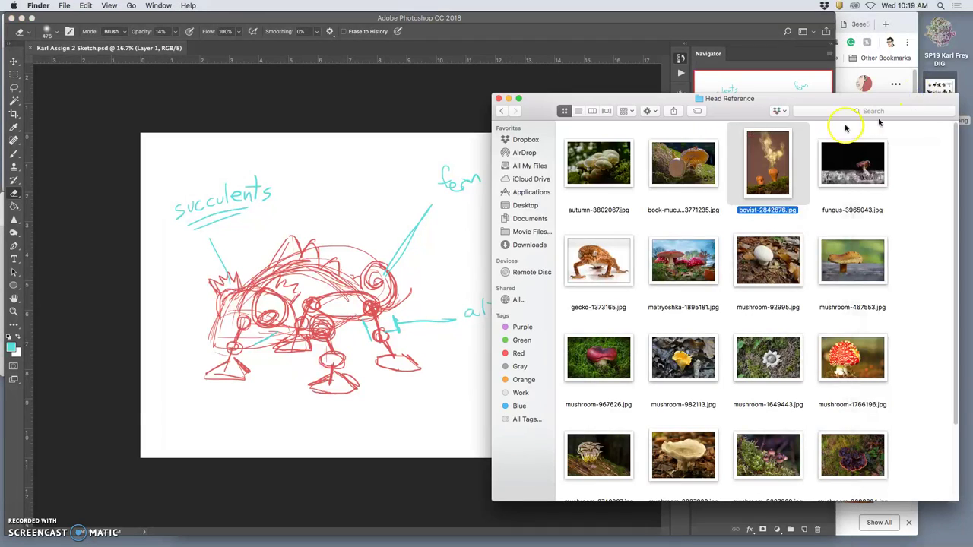
{"action": "left_click", "coordinate": [502, 109]}
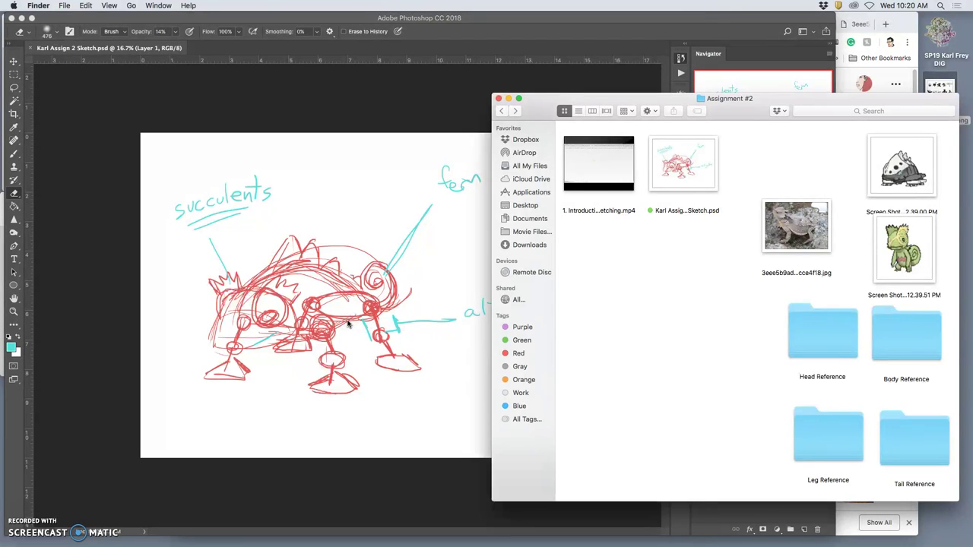
Step: Duplicate the Background sketch layer with Cmd+J and start a Warp transform on the copy
{"action": "left_click", "coordinate": [434, 279]}
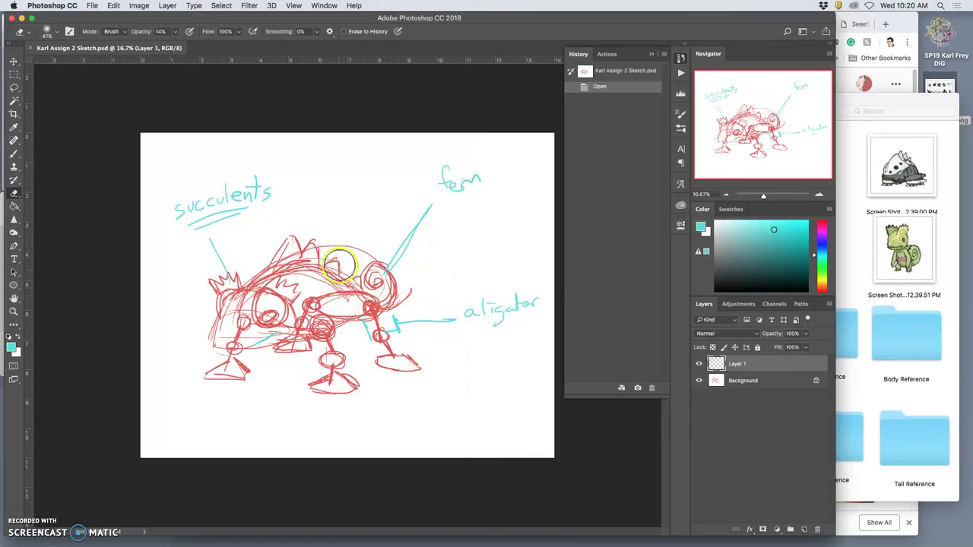
{"action": "left_click", "coordinate": [760, 378]}
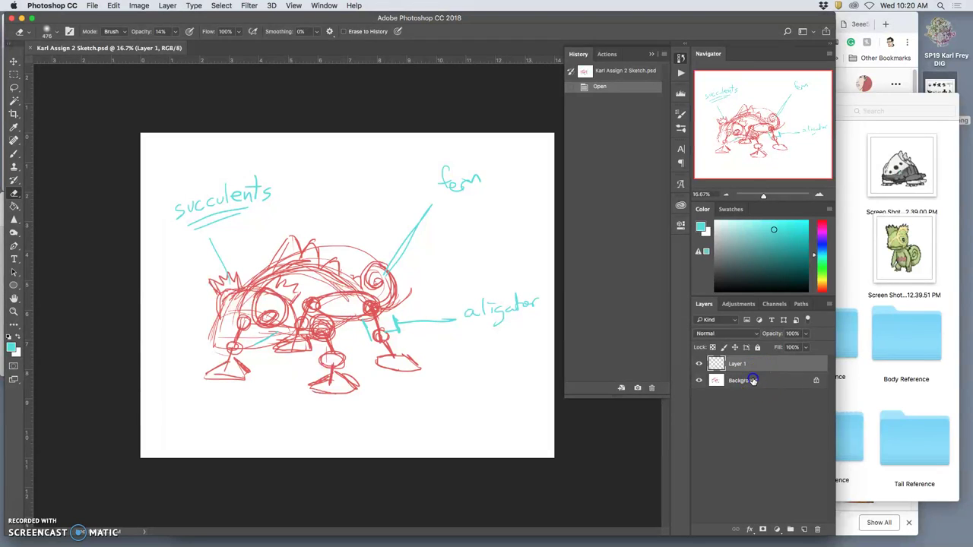
{"action": "left_click", "coordinate": [699, 363]}
{"action": "left_click", "coordinate": [699, 363]}
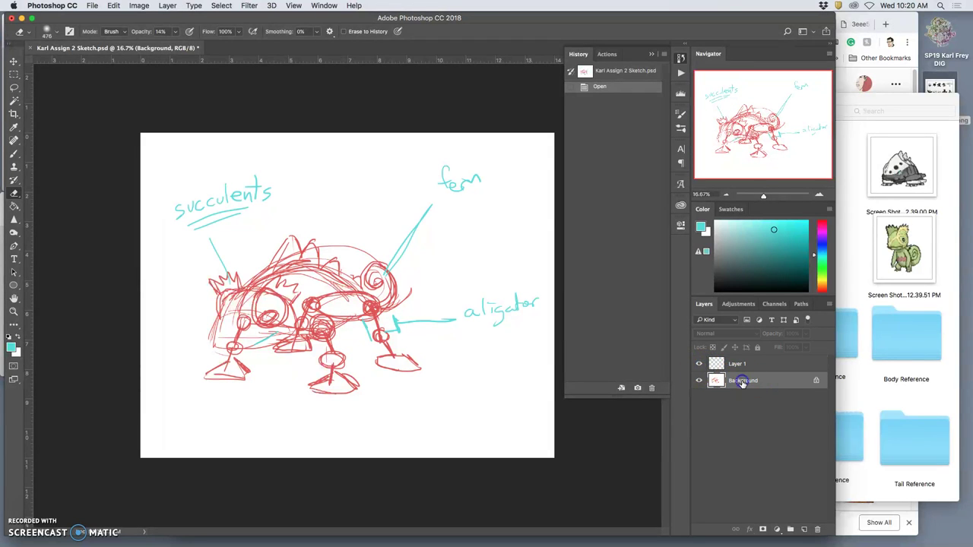
{"action": "key", "text": "super+j"}
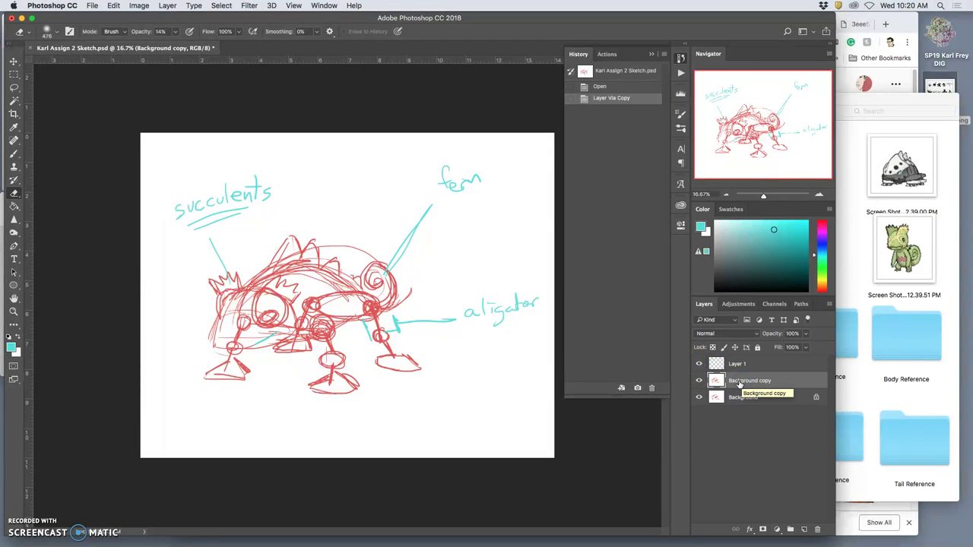
{"action": "key", "text": "super+t"}
{"action": "right_click", "coordinate": [386, 278]}
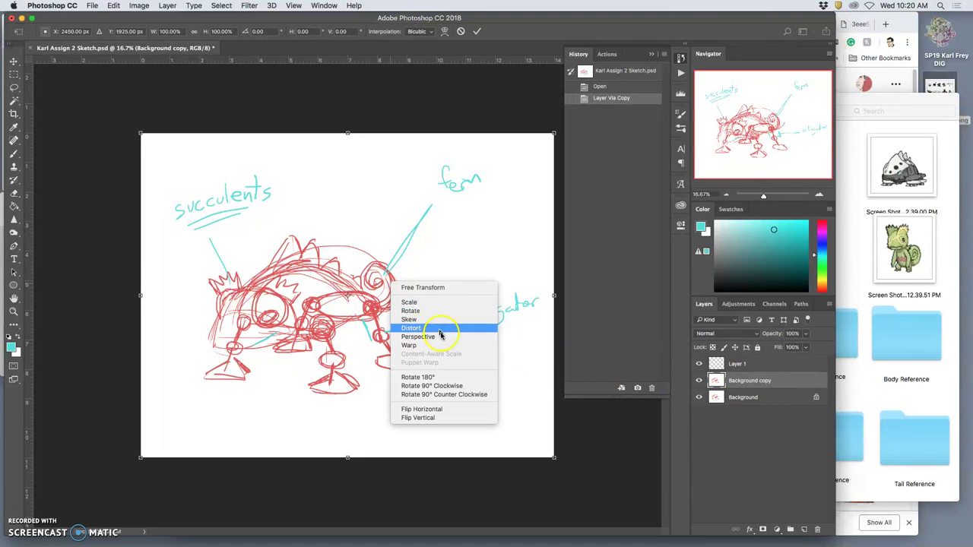
{"action": "left_click", "coordinate": [422, 346]}
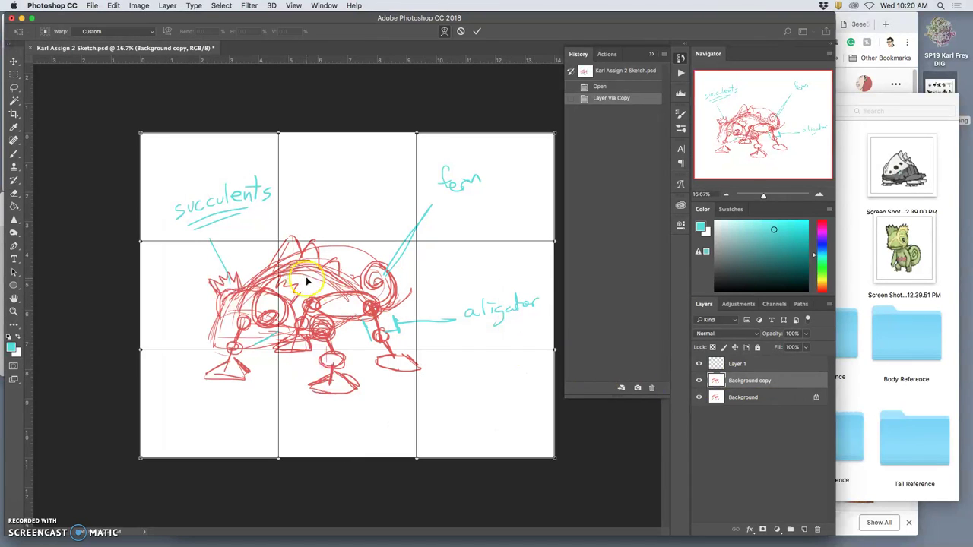
Step: Warp the copy by bowing the lower body, raising the head and lifting the front foot
{"action": "mouse_move", "coordinate": [307, 275]}
{"action": "left_mouse_down"}
{"action": "mouse_move", "coordinate": [306, 263]}
{"action": "mouse_move", "coordinate": [315, 349]}
{"action": "left_mouse_up"}
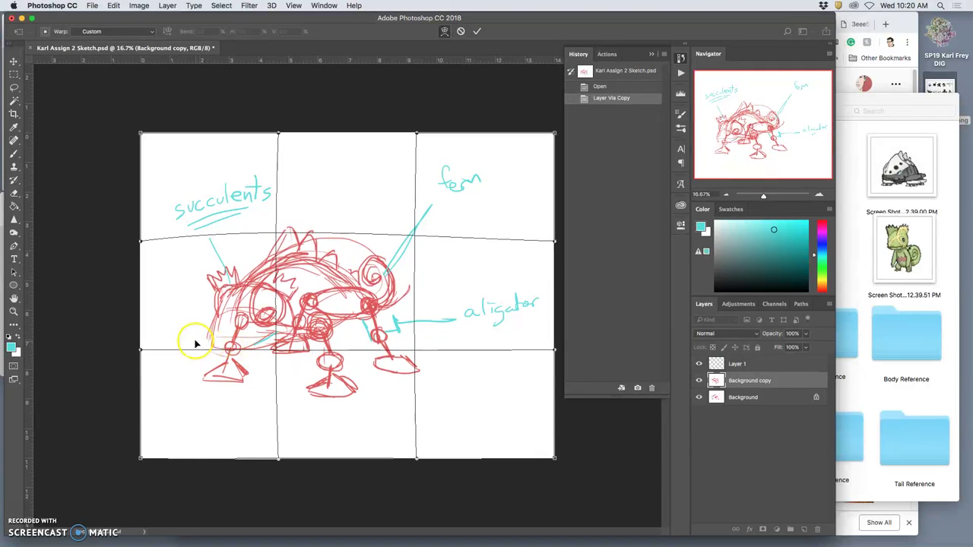
{"action": "mouse_move", "coordinate": [196, 341]}
{"action": "left_mouse_down"}
{"action": "mouse_move", "coordinate": [206, 346]}
{"action": "mouse_move", "coordinate": [194, 347]}
{"action": "mouse_move", "coordinate": [200, 293]}
{"action": "mouse_move", "coordinate": [197, 304]}
{"action": "left_mouse_up"}
{"action": "left_click_drag", "start_coordinate": [255, 368], "coordinate": [200, 373]}
{"action": "left_click_drag", "start_coordinate": [393, 293], "coordinate": [411, 247]}
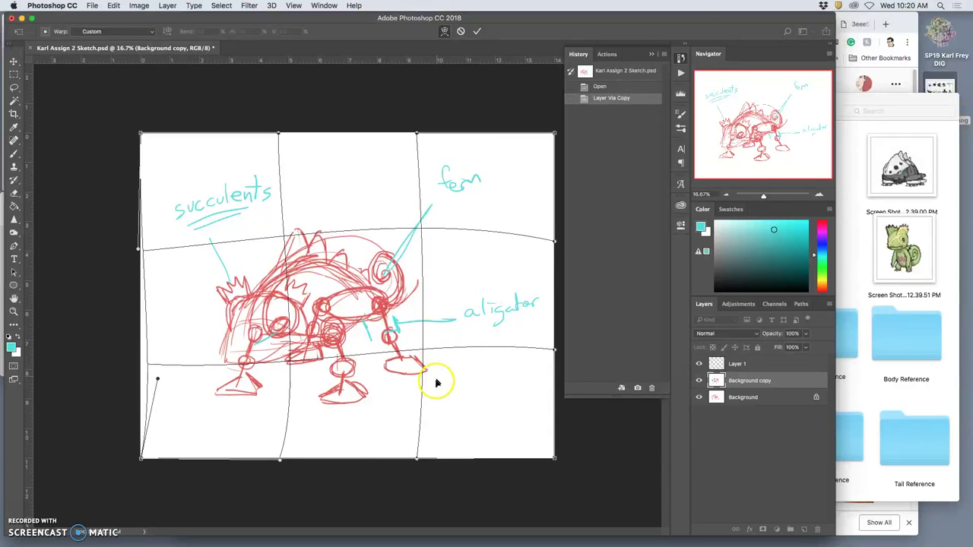
{"action": "mouse_move", "coordinate": [435, 385]}
{"action": "left_mouse_down"}
{"action": "mouse_move", "coordinate": [424, 398]}
{"action": "mouse_move", "coordinate": [430, 402]}
{"action": "left_mouse_up"}
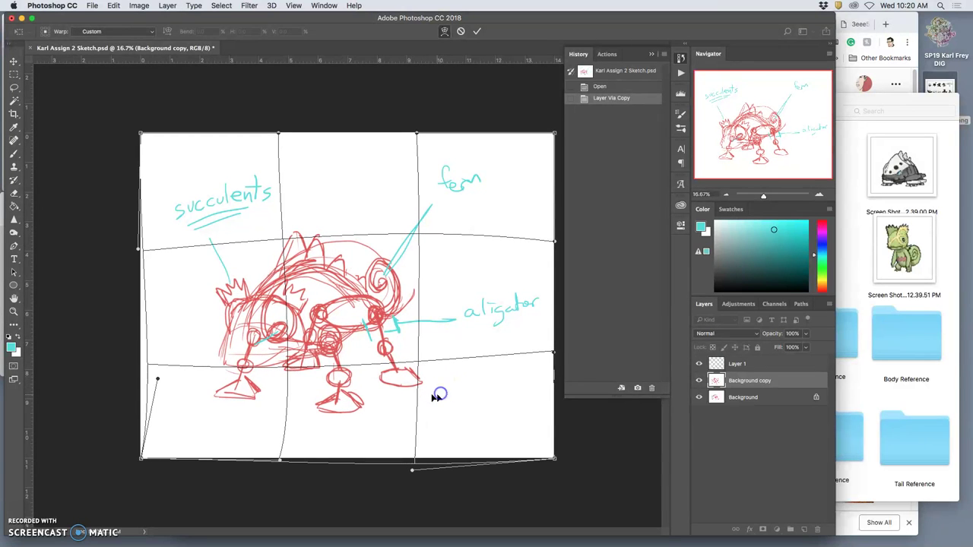
{"action": "left_click_drag", "start_coordinate": [212, 383], "coordinate": [207, 379]}
{"action": "left_click", "coordinate": [245, 384]}
{"action": "left_click", "coordinate": [934, 170]}
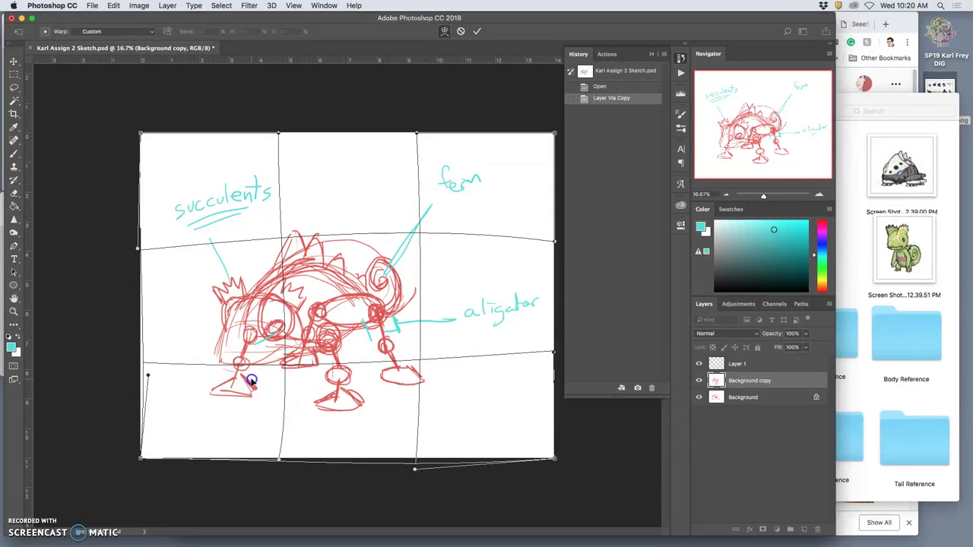
{"action": "left_click_drag", "start_coordinate": [251, 381], "coordinate": [369, 304]}
Step: Commit the warp on the Background copy layer
{"action": "key", "text": "Return"}
{"action": "key", "text": "b"}
{"action": "left_click", "coordinate": [332, 282]}
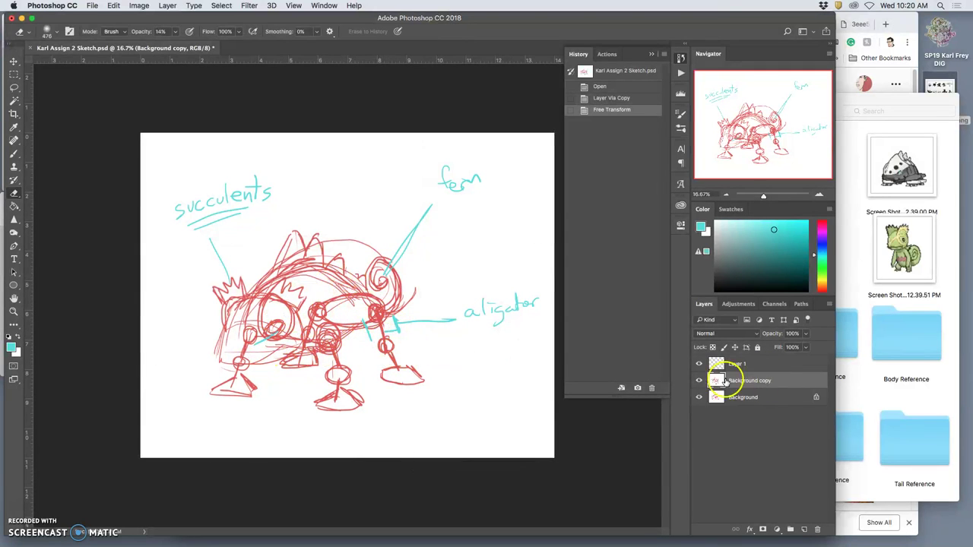
Step: Toggle the Background copy's visibility repeatedly to compare the warped pose with the original sketch
{"action": "left_click", "coordinate": [700, 381]}
{"action": "left_click", "coordinate": [699, 381]}
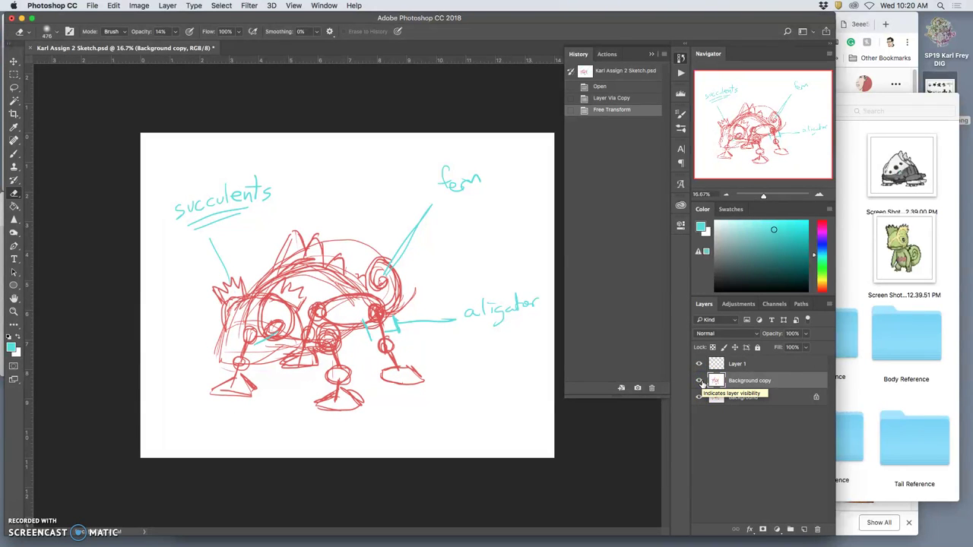
{"action": "left_click", "coordinate": [699, 381]}
{"action": "left_click", "coordinate": [700, 381]}
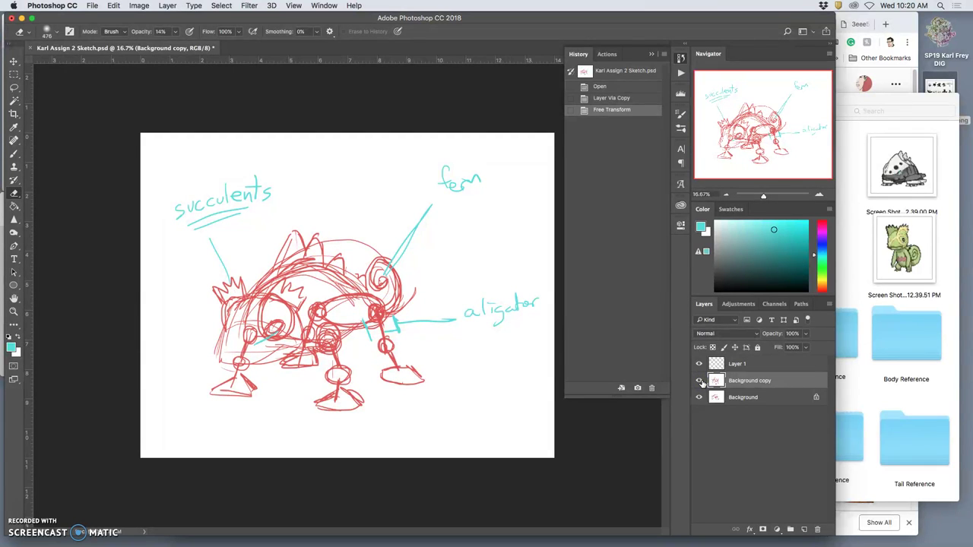
{"action": "left_click", "coordinate": [700, 381]}
{"action": "left_click", "coordinate": [699, 381]}
{"action": "left_click", "coordinate": [699, 381]}
{"action": "left_click", "coordinate": [700, 381]}
{"action": "left_click", "coordinate": [700, 380]}
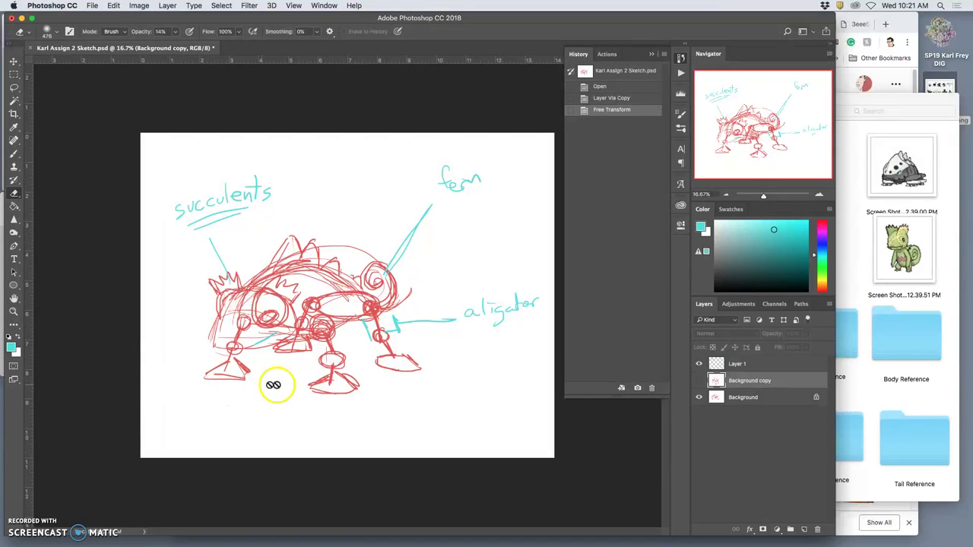
{"action": "left_click", "coordinate": [700, 381]}
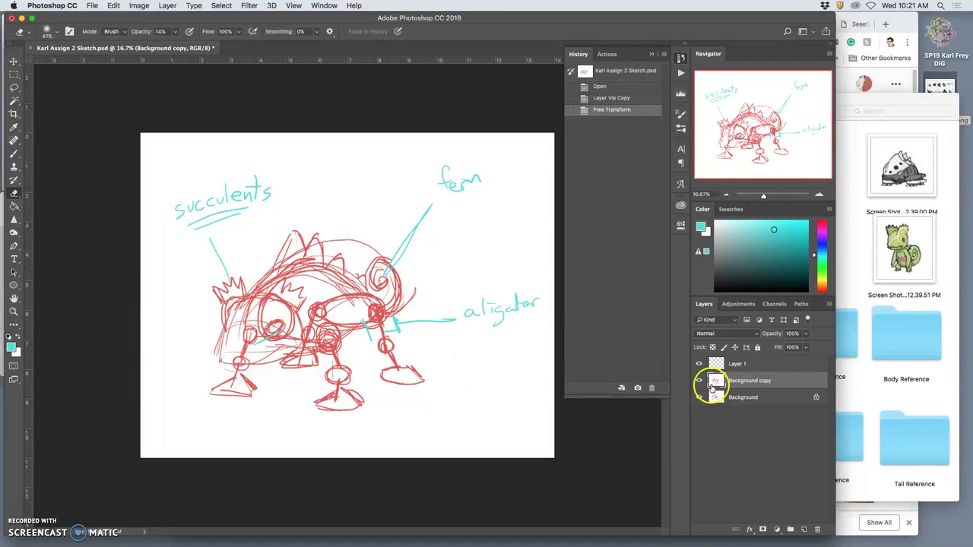
{"action": "left_click", "coordinate": [699, 383]}
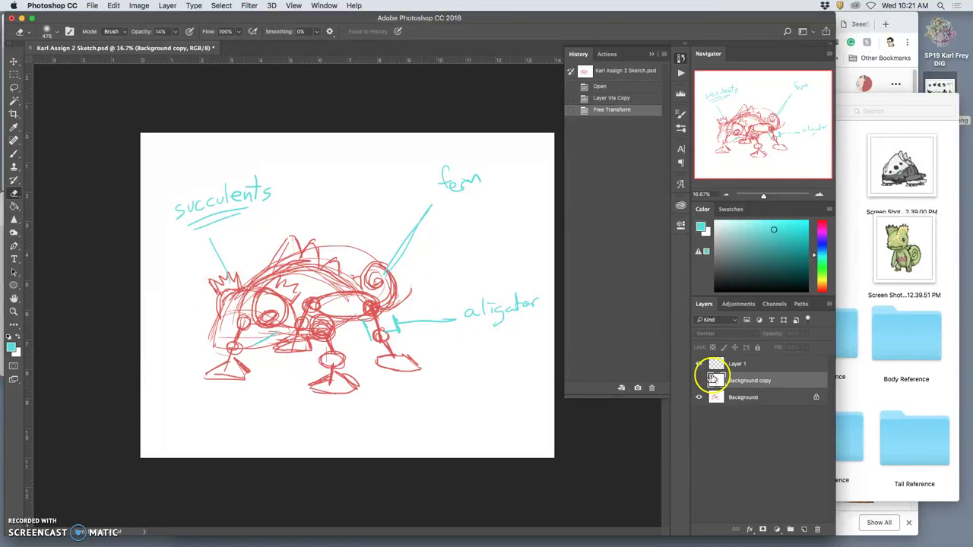
{"action": "left_click", "coordinate": [698, 380]}
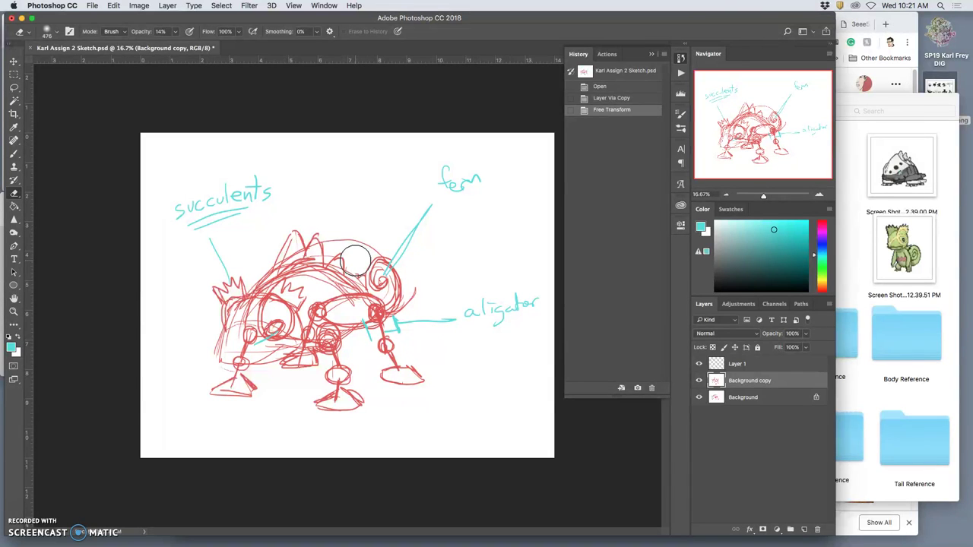
Step: Lightly erase a stray line, collapse the History panel and zoom out to 8.33%
{"action": "mouse_move", "coordinate": [355, 262]}
{"action": "left_mouse_down"}
{"action": "mouse_move", "coordinate": [373, 225]}
{"action": "mouse_move", "coordinate": [450, 202]}
{"action": "mouse_move", "coordinate": [418, 261]}
{"action": "mouse_move", "coordinate": [502, 212]}
{"action": "mouse_move", "coordinate": [470, 284]}
{"action": "mouse_move", "coordinate": [301, 299]}
{"action": "mouse_move", "coordinate": [392, 310]}
{"action": "mouse_move", "coordinate": [299, 343]}
{"action": "mouse_move", "coordinate": [325, 332]}
{"action": "left_mouse_up"}
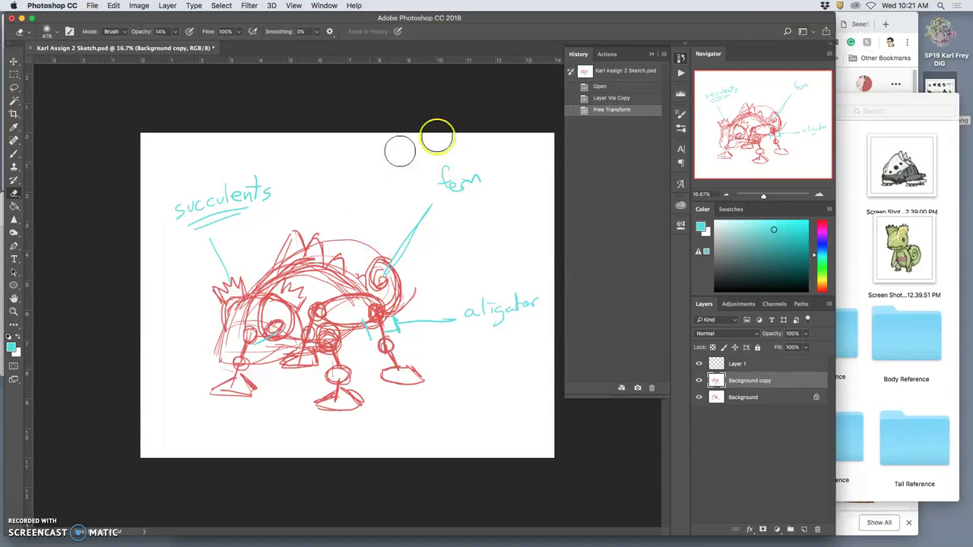
{"action": "left_click", "coordinate": [652, 54]}
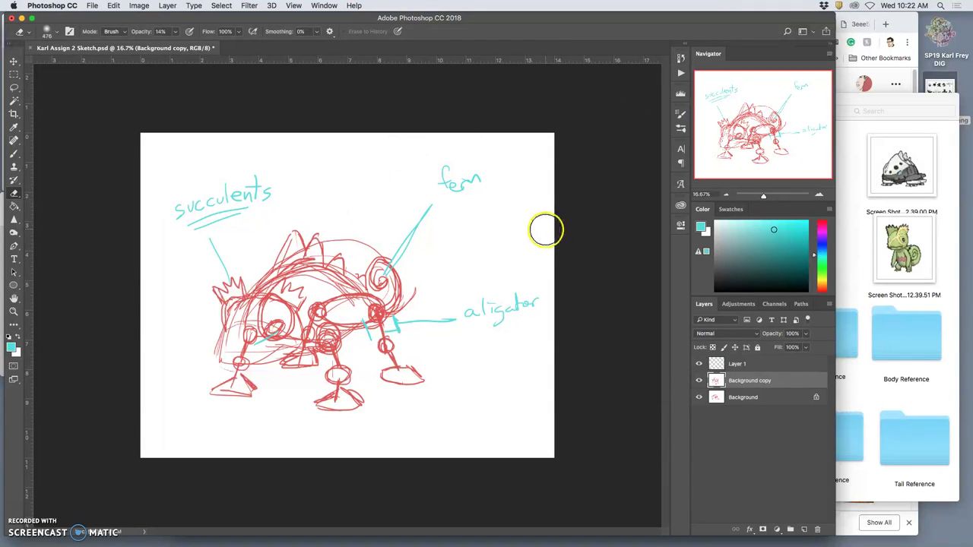
{"action": "key", "text": "super+minus"}
{"action": "key", "text": "super+minus"}
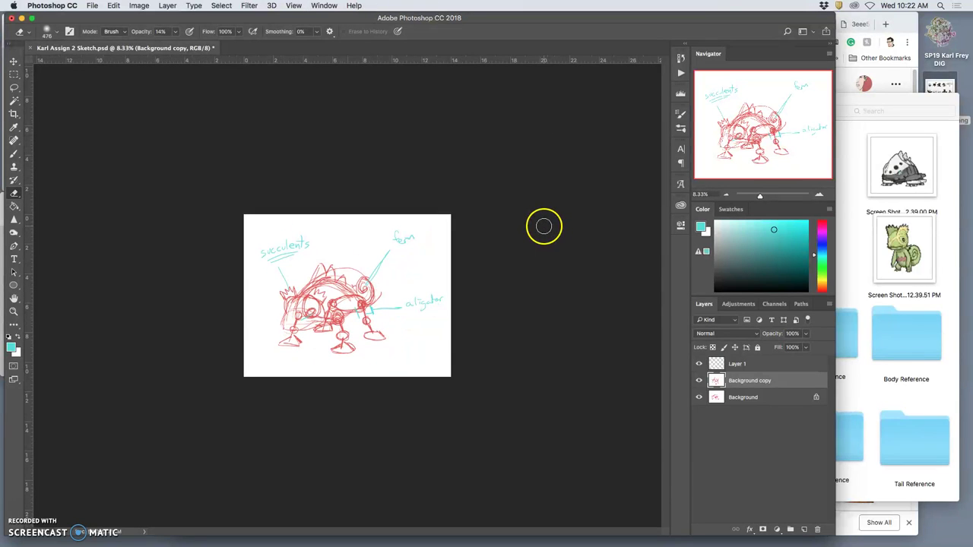